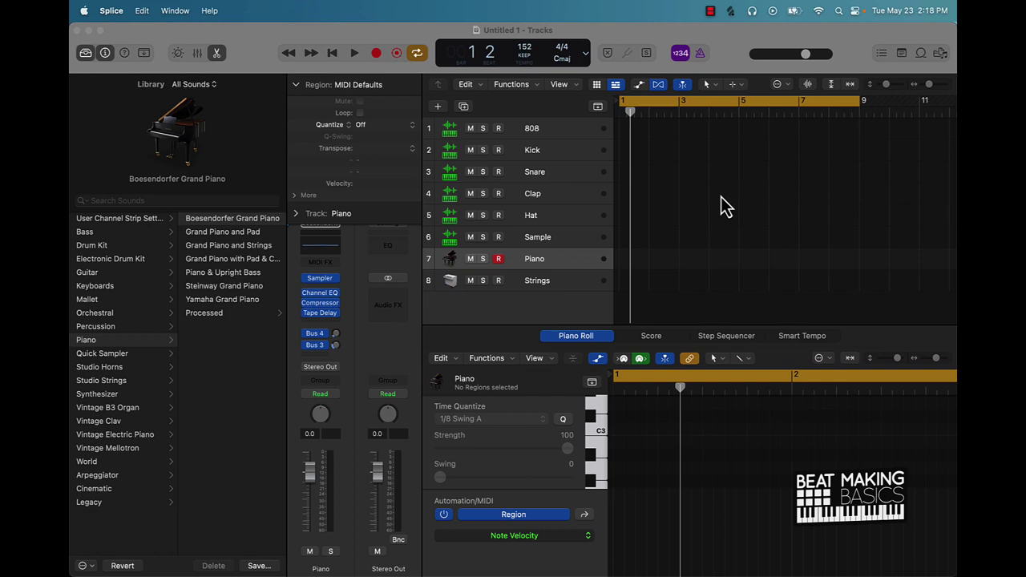
- Switch to Finder, show the 'Guilt' 155bpm (10 Loops) folder and reposition its window lower on the desktop
{"action": "mouse_move", "coordinate": [471, 564]}
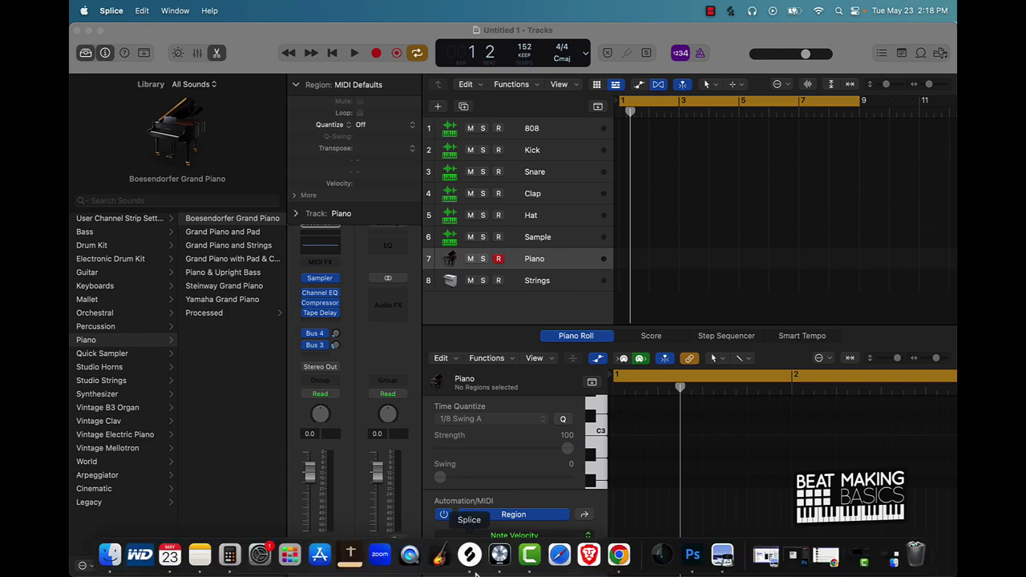
{"action": "left_click", "coordinate": [110, 561]}
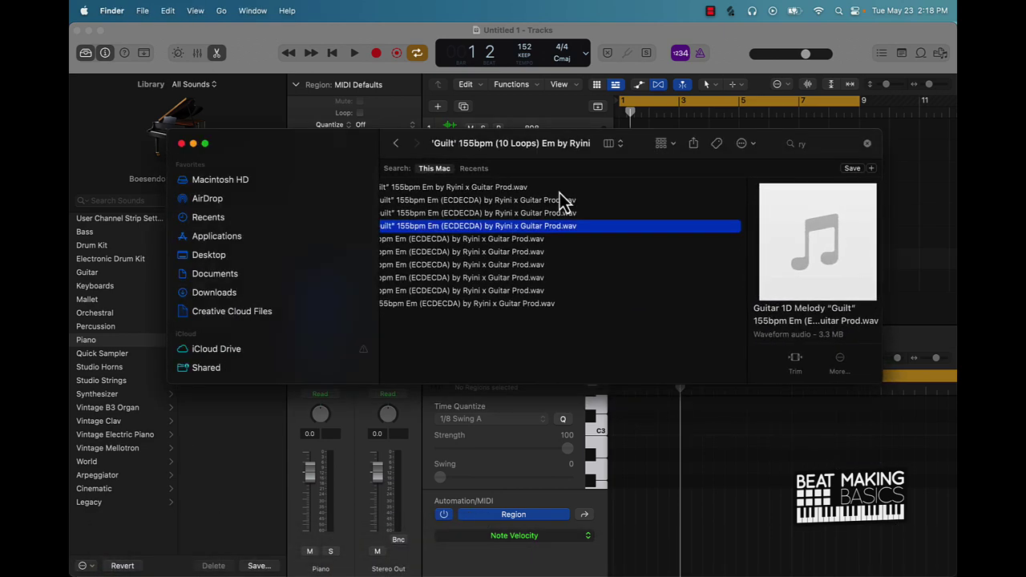
{"action": "scroll", "coordinate": [472, 253], "scroll_direction": "left", "scroll_amount": 3}
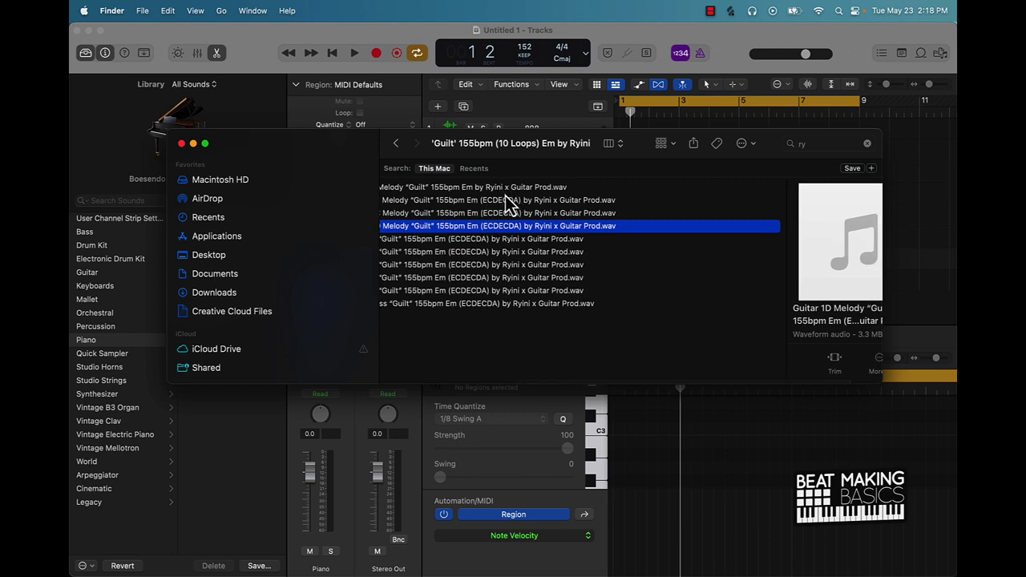
{"action": "scroll", "coordinate": [532, 257], "scroll_direction": "right", "scroll_amount": 3}
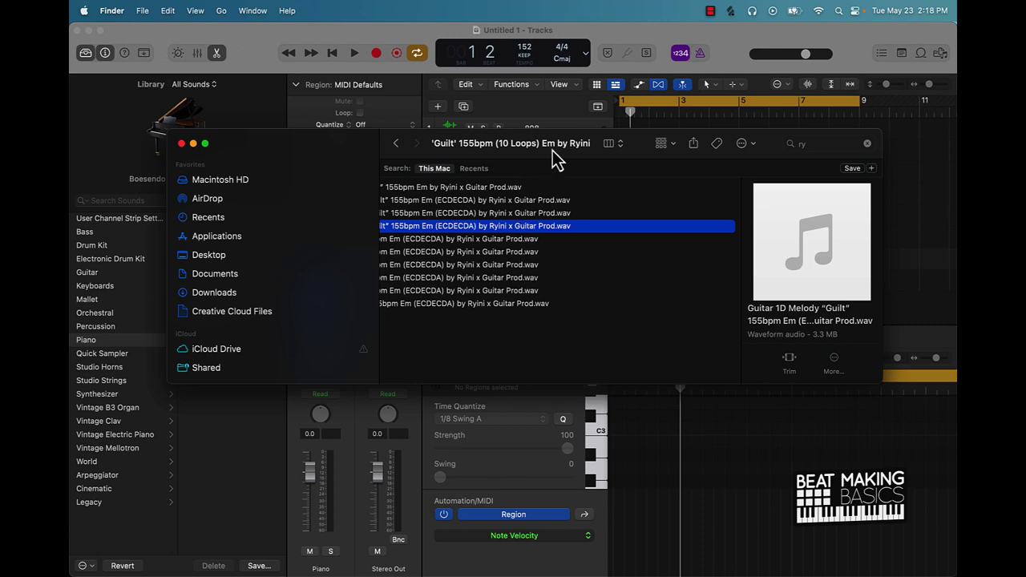
{"action": "left_click_drag", "start_coordinate": [551, 152], "coordinate": [454, 290]}
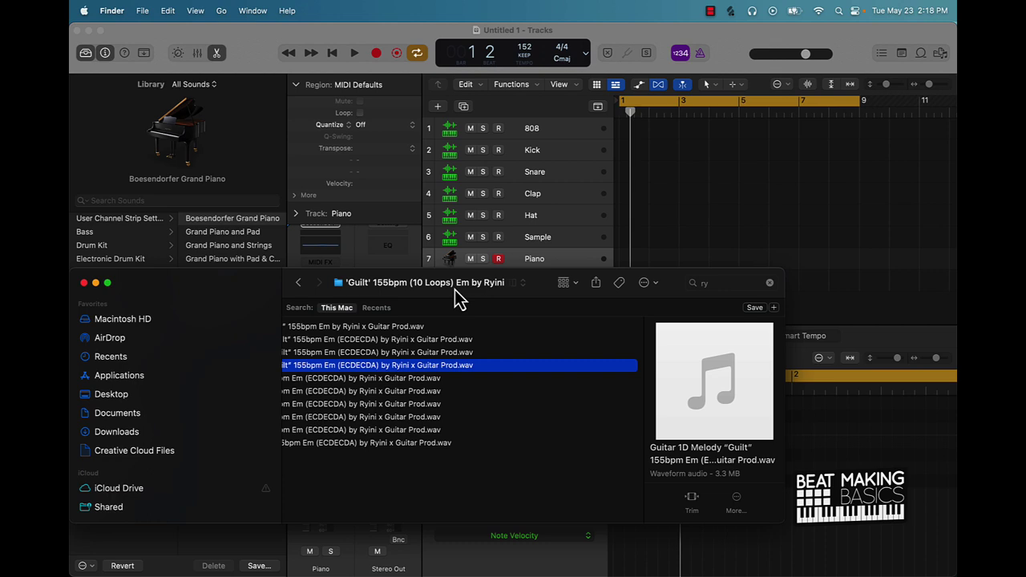
- Preview the "Guilt" guitar loops, auditioning the 1D, 1C, 1B and 1 melodies and Guitar 2
{"action": "left_click", "coordinate": [714, 380]}
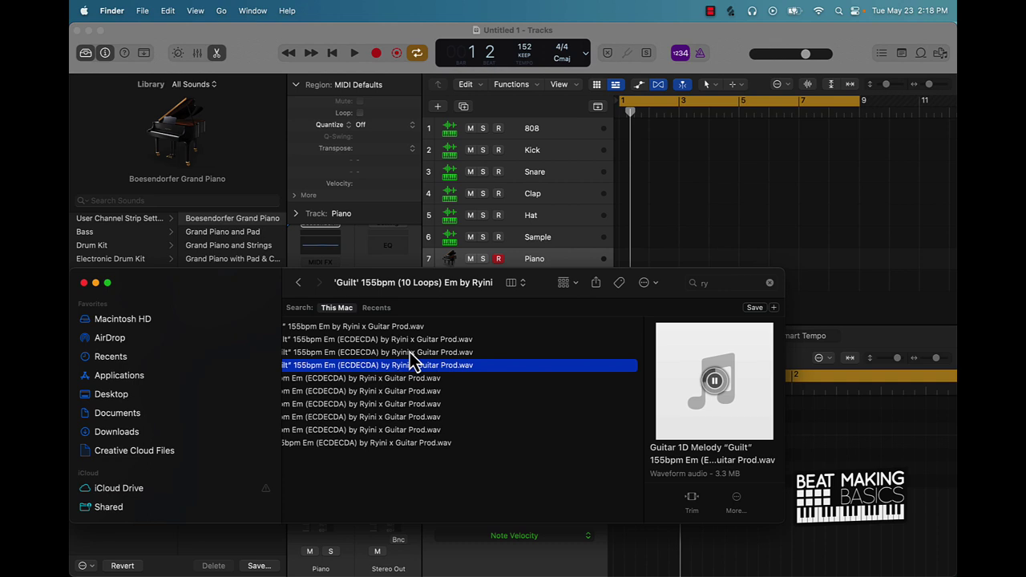
{"action": "left_click", "coordinate": [410, 351]}
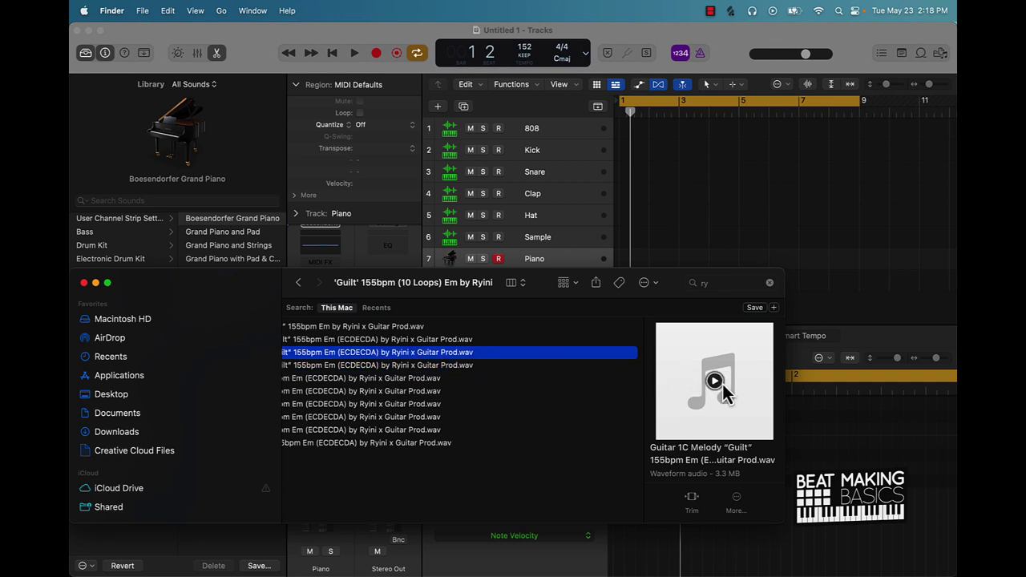
{"action": "left_click", "coordinate": [715, 382]}
{"action": "left_click", "coordinate": [423, 340]}
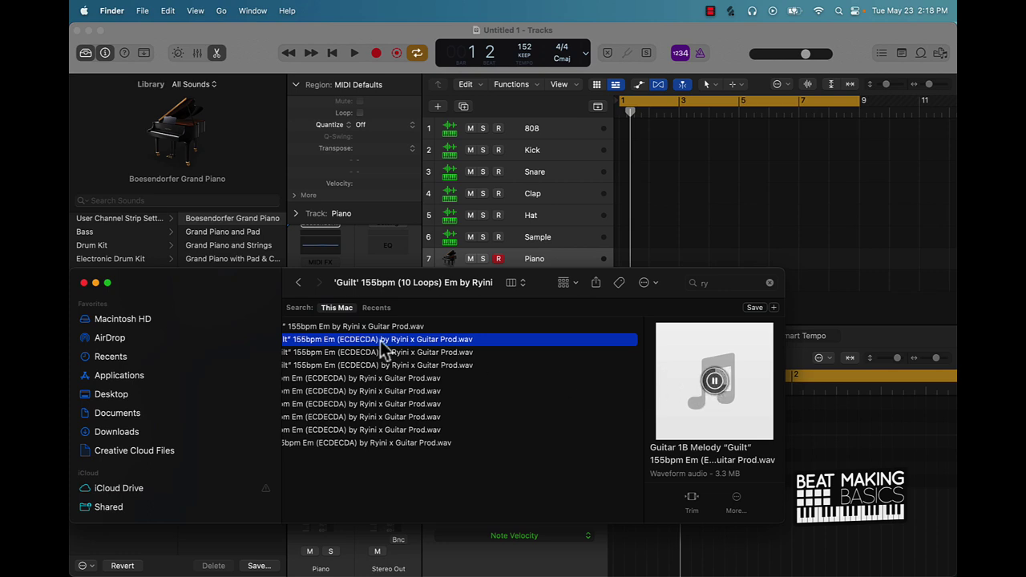
{"action": "scroll", "coordinate": [378, 343], "scroll_direction": "left", "scroll_amount": 5}
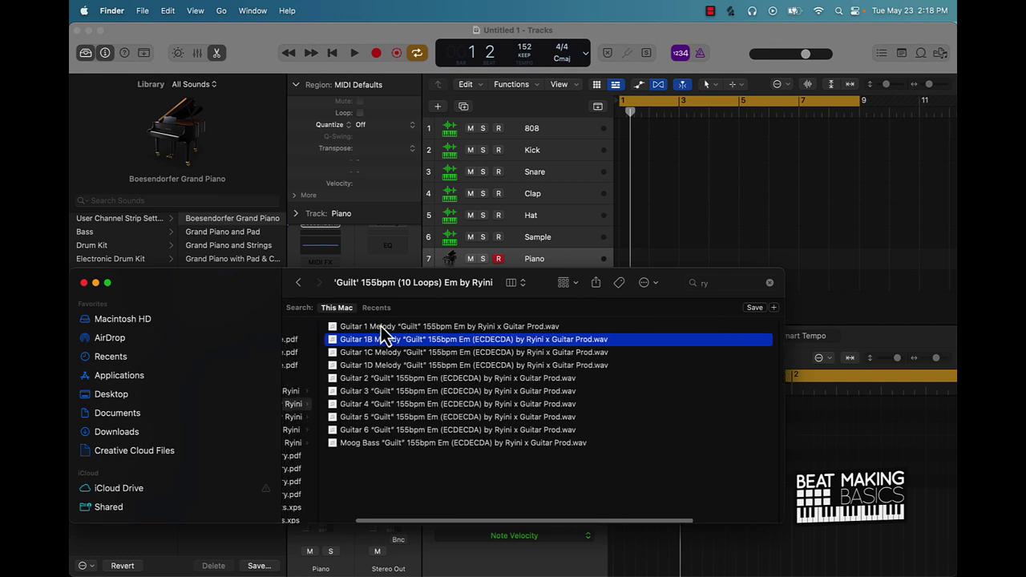
{"action": "left_click", "coordinate": [382, 326]}
{"action": "scroll", "coordinate": [561, 345], "scroll_direction": "right", "scroll_amount": 5}
{"action": "left_click", "coordinate": [713, 380]}
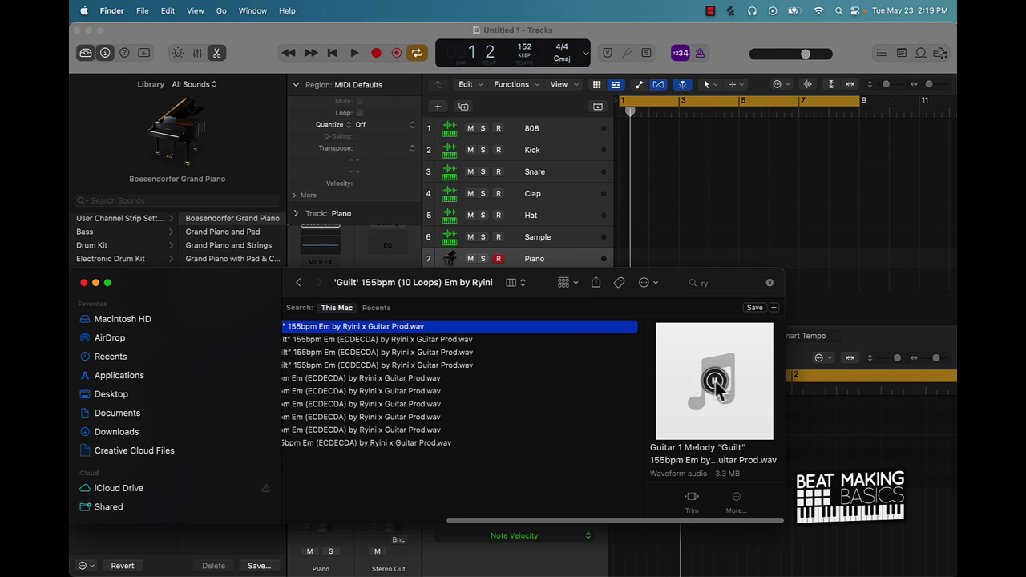
{"action": "left_click", "coordinate": [400, 382]}
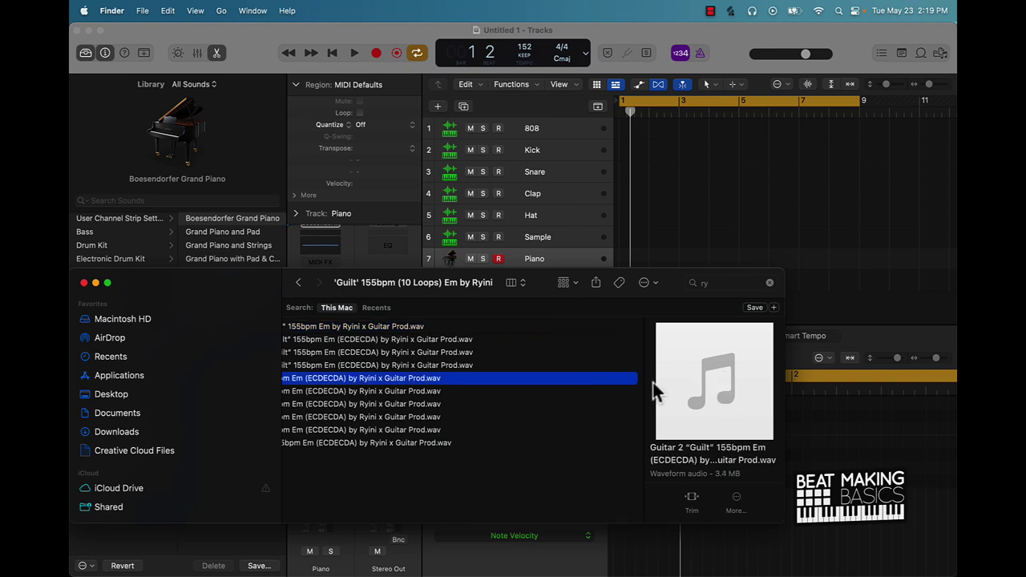
{"action": "left_click", "coordinate": [714, 382]}
{"action": "left_click", "coordinate": [714, 383]}
{"action": "left_click", "coordinate": [438, 106]}
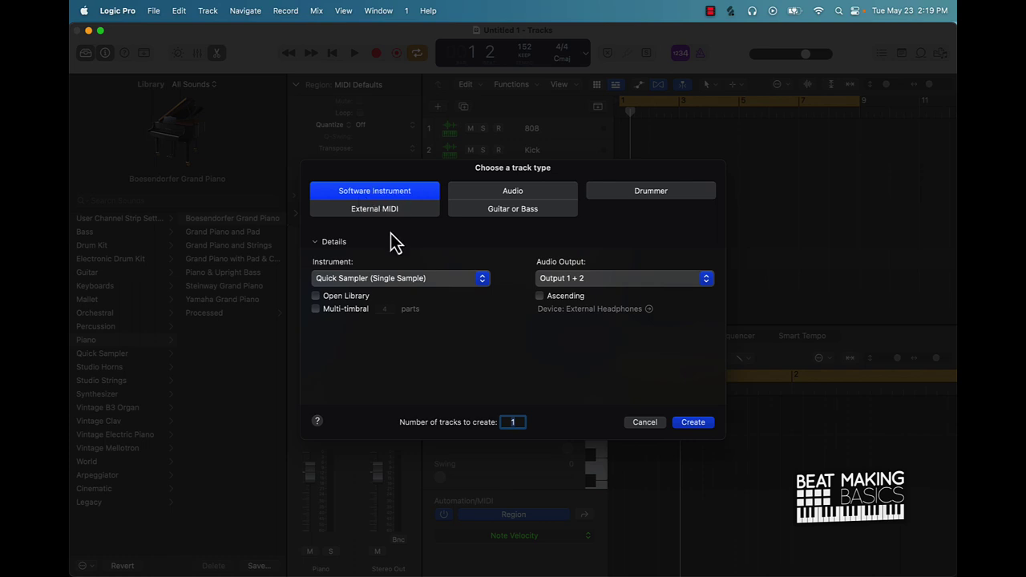
{"action": "left_click", "coordinate": [351, 279]}
{"action": "mouse_move", "coordinate": [417, 371]}
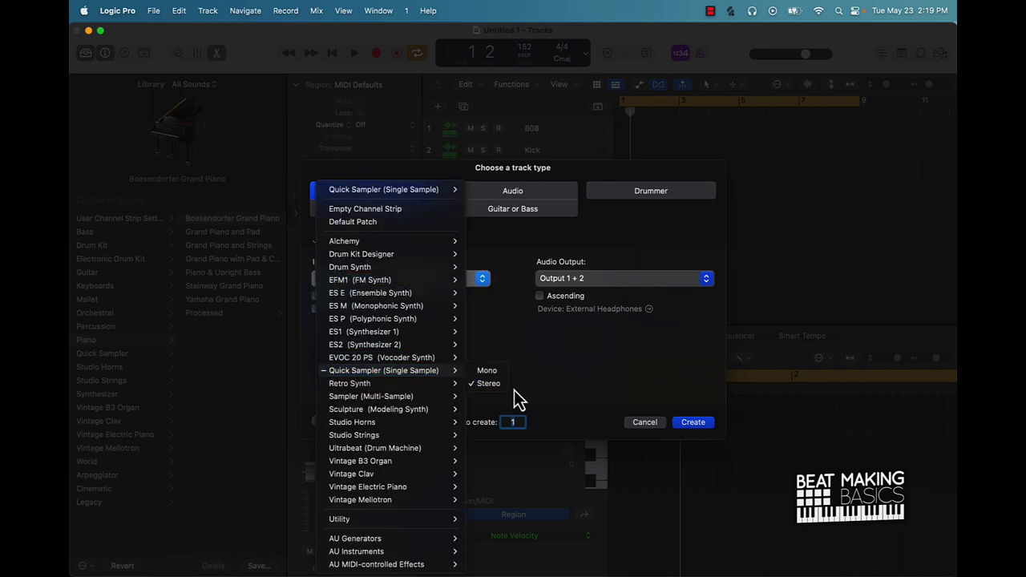
{"action": "left_click", "coordinate": [658, 426]}
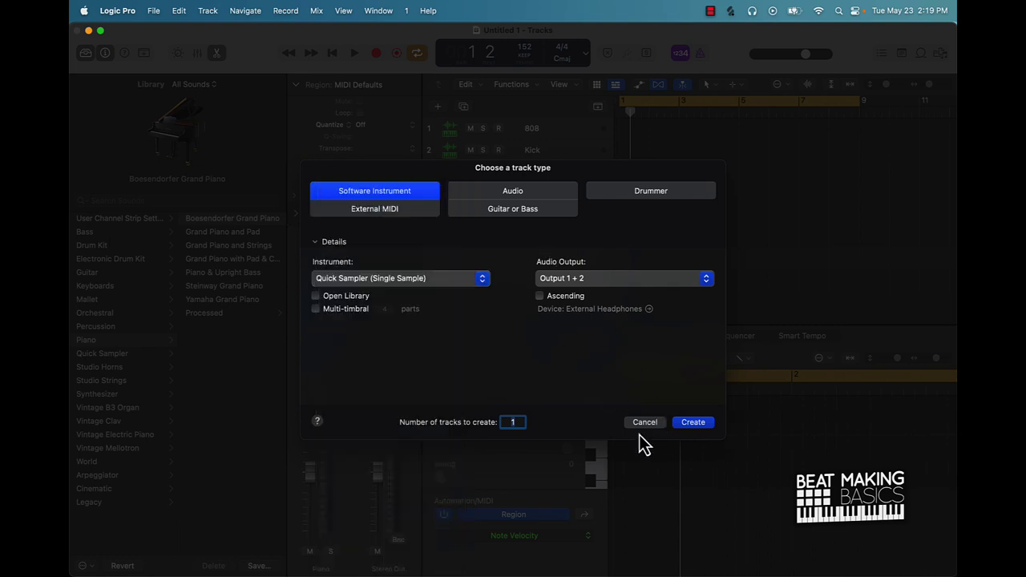
{"action": "left_click", "coordinate": [644, 425]}
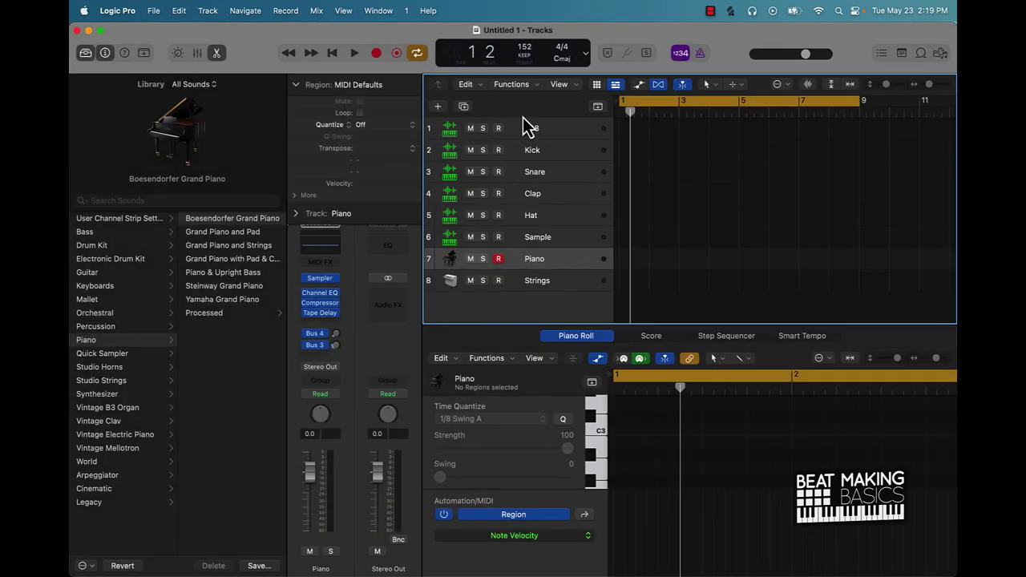
- Open Quick Sampler on the Sample track and move its window up to leave room for a file transfer
{"action": "left_click", "coordinate": [551, 240]}
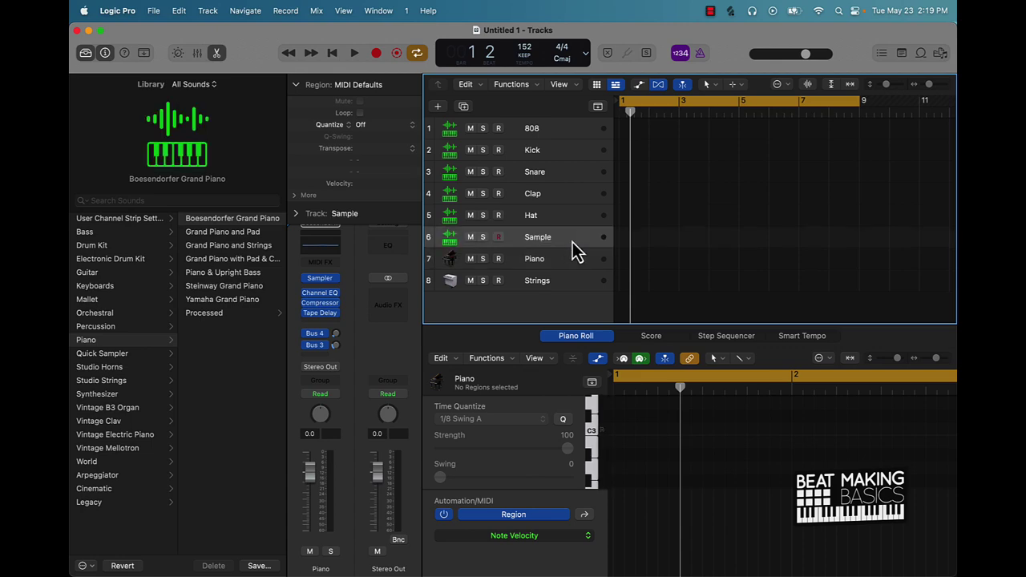
{"action": "left_click", "coordinate": [325, 321]}
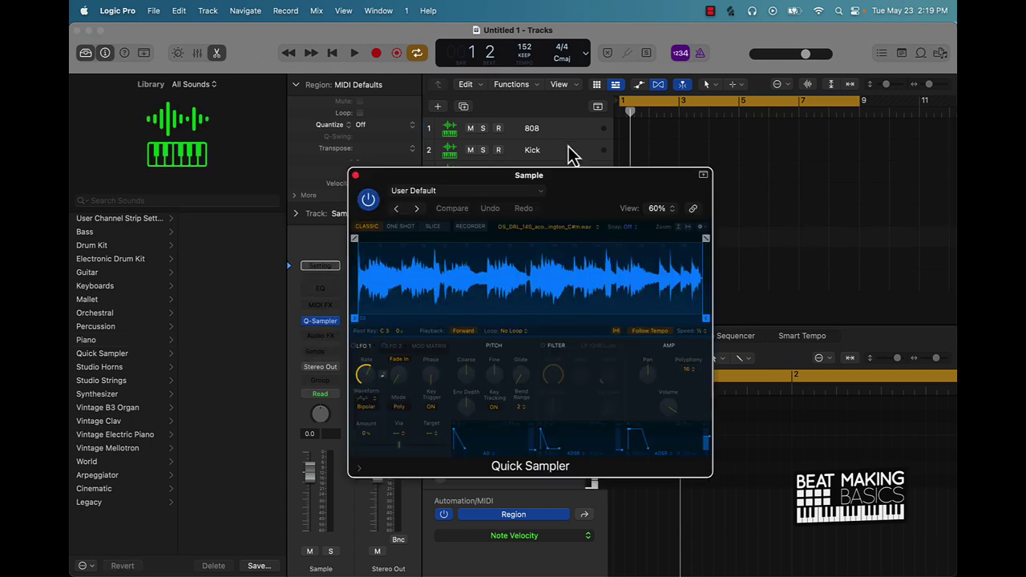
{"action": "left_click_drag", "start_coordinate": [602, 181], "coordinate": [423, 54]}
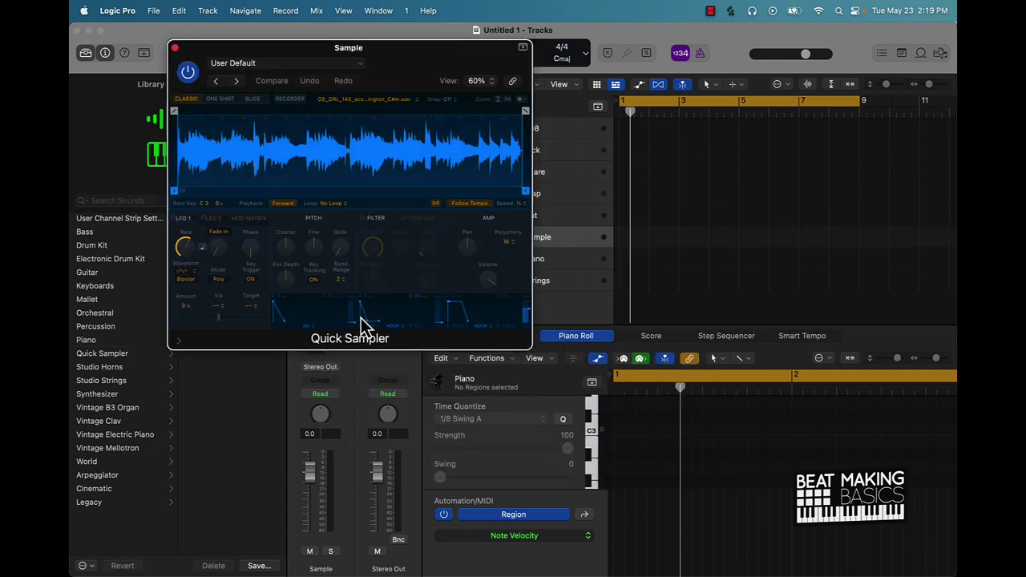
- Load the Guitar 2 "Guilt" 155bpm loop from Finder into Quick Sampler and return to Logic Pro
{"action": "mouse_move", "coordinate": [83, 566]}
{"action": "left_click", "coordinate": [111, 558]}
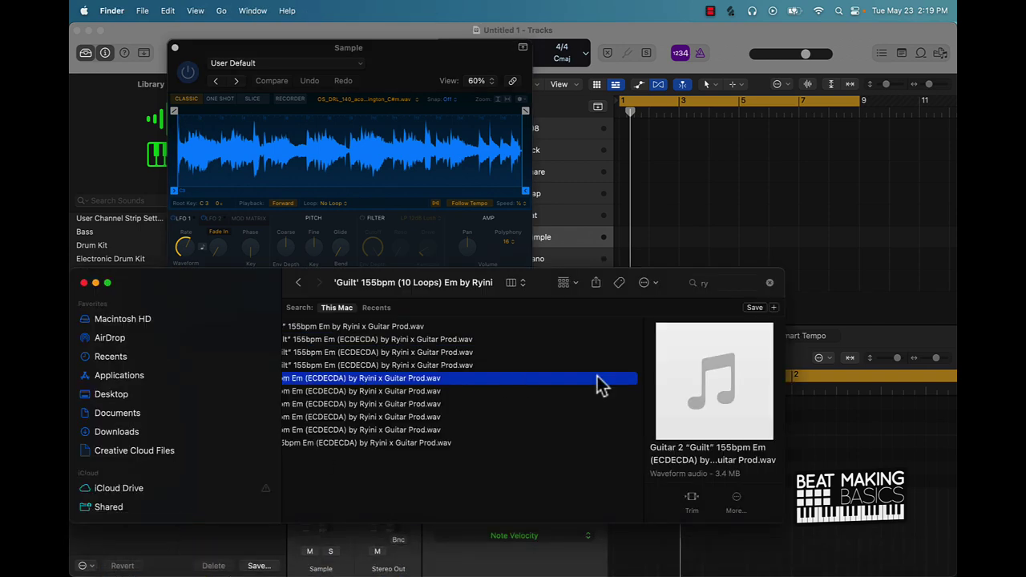
{"action": "left_click_drag", "start_coordinate": [720, 362], "coordinate": [282, 157]}
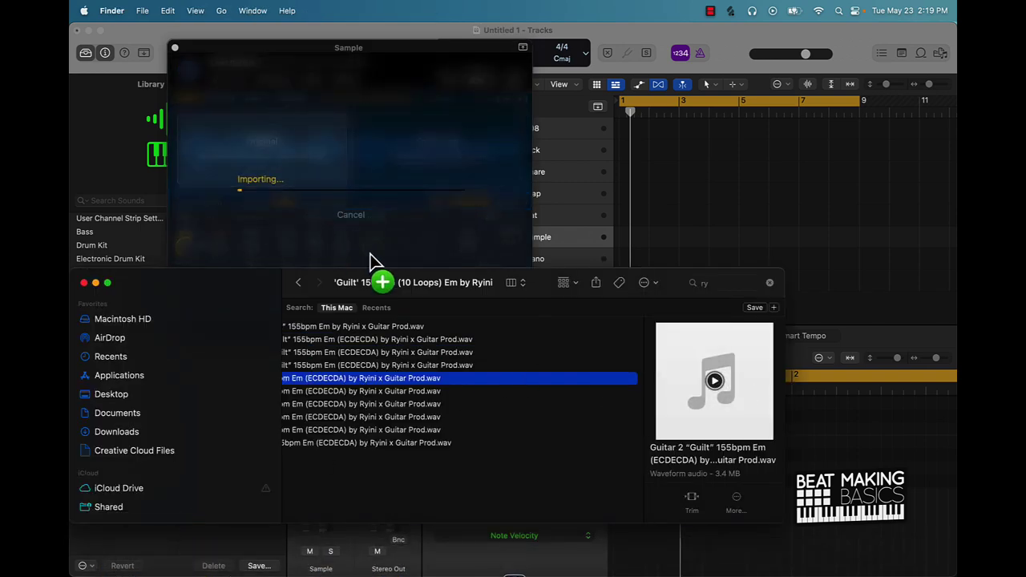
{"action": "left_click", "coordinate": [724, 201]}
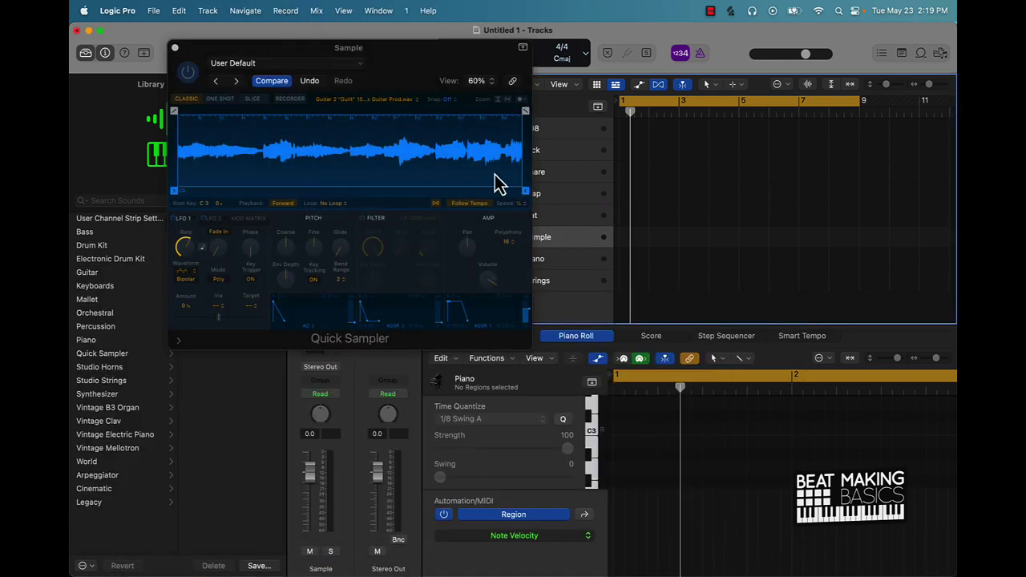
- Trim the sample's start to about the waveform's midpoint and close Quick Sampler
{"action": "left_click_drag", "start_coordinate": [397, 62], "coordinate": [525, 202]}
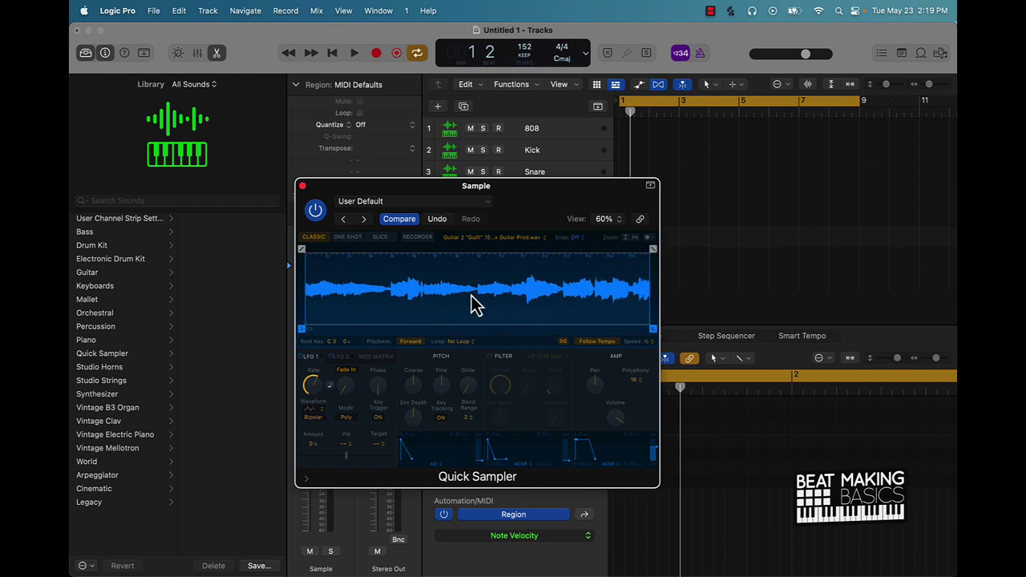
{"action": "left_click_drag", "start_coordinate": [301, 328], "coordinate": [477, 316]}
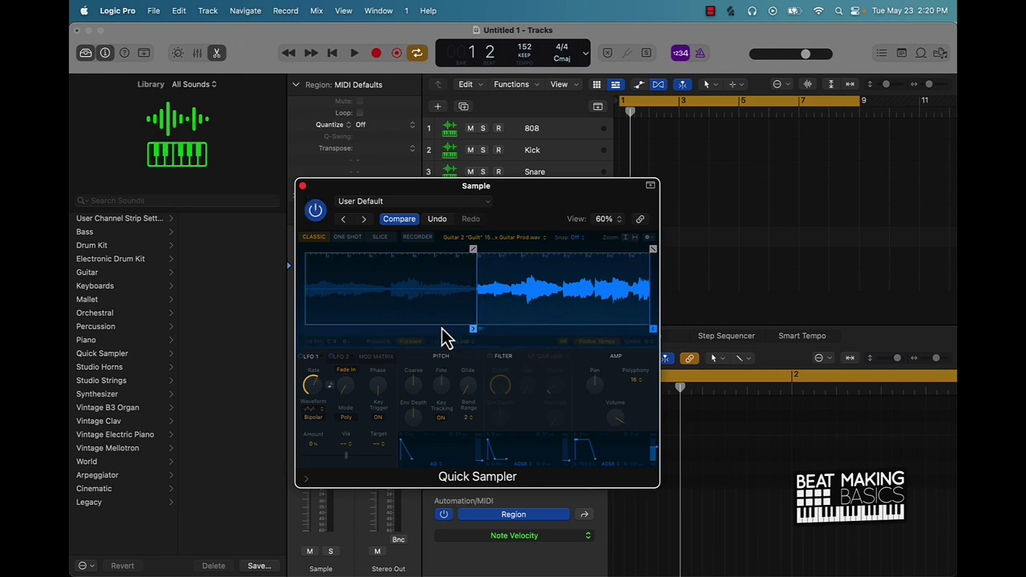
{"action": "left_click", "coordinate": [303, 185]}
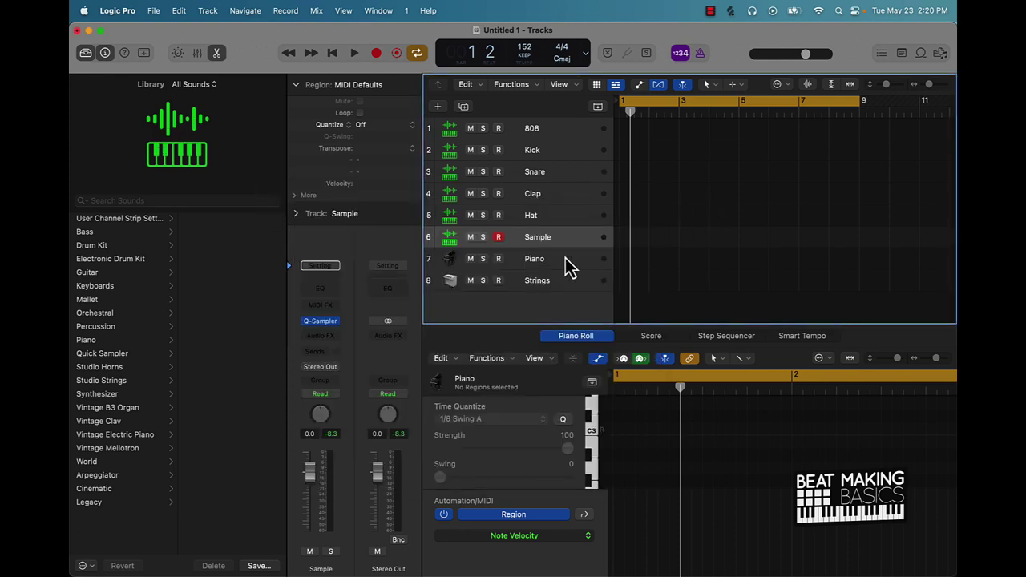
- Show the on-screen piano keyboard for the Sample track and move it beneath the track list
{"action": "key", "text": "super+k"}
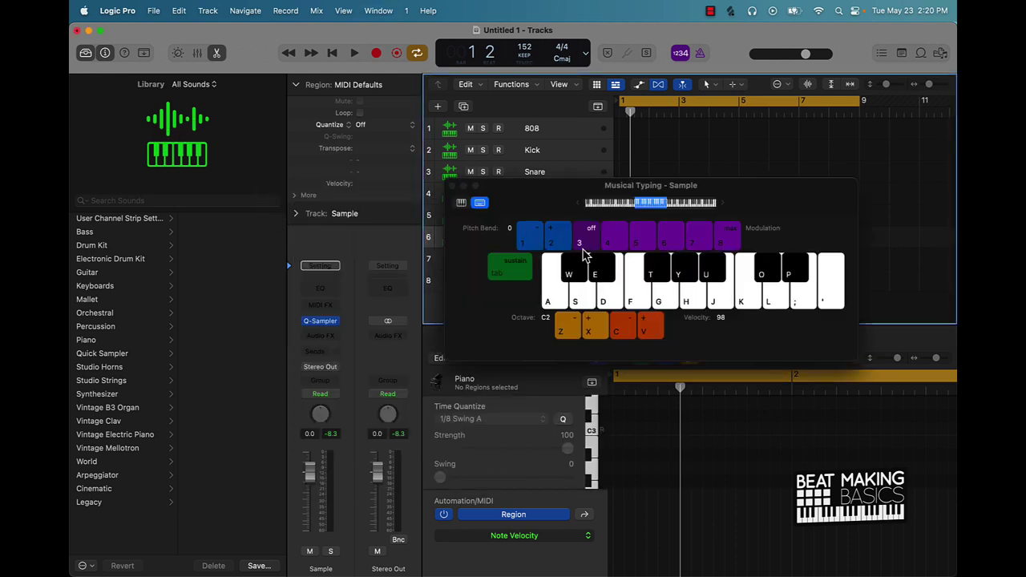
{"action": "left_click", "coordinate": [456, 205]}
{"action": "left_click_drag", "start_coordinate": [515, 192], "coordinate": [685, 302]}
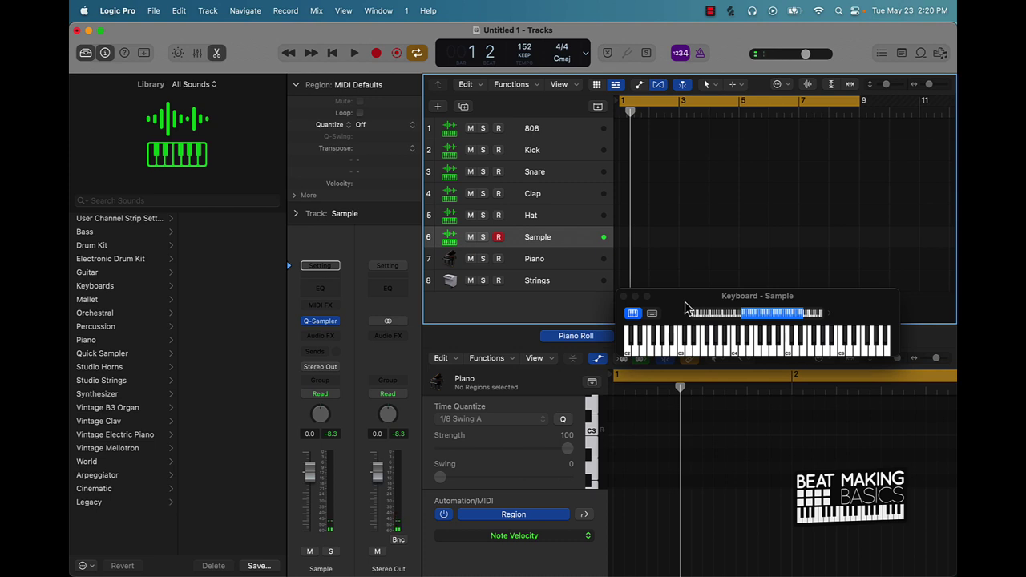
- Record two long E3 notes, each about four bars, across bars 1 to 8 on the Sample track and close the on-screen keyboard
{"action": "key", "text": "r"}
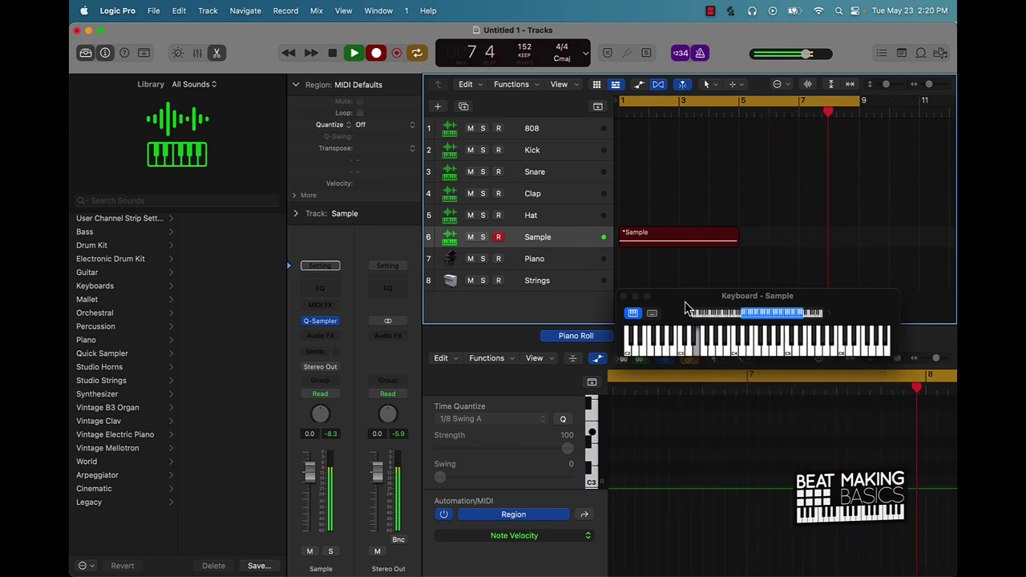
{"action": "key", "text": "space"}
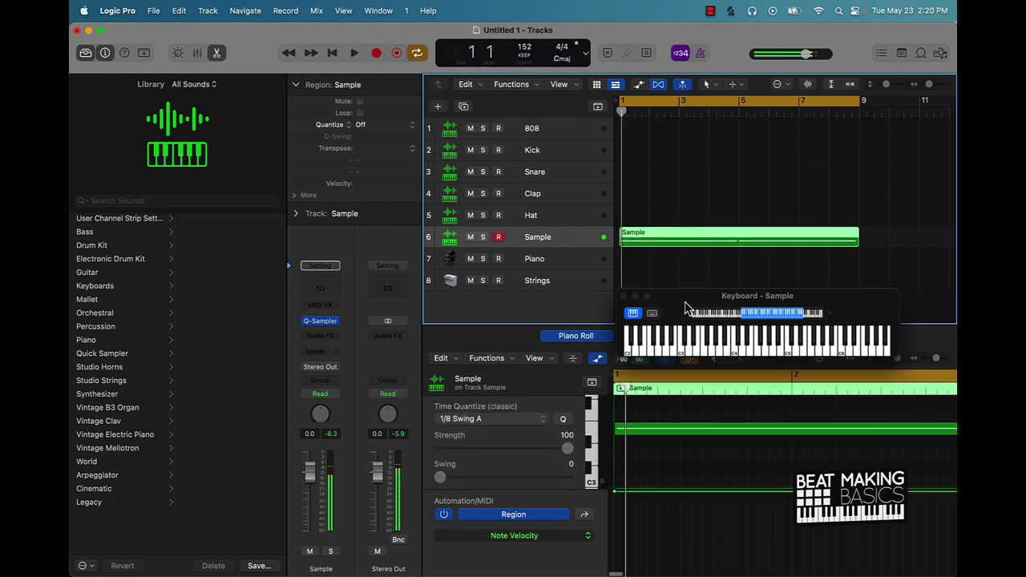
{"action": "left_click", "coordinate": [741, 466], "text": "ctrl+alt"}
{"action": "left_click", "coordinate": [738, 465], "text": "ctrl+alt"}
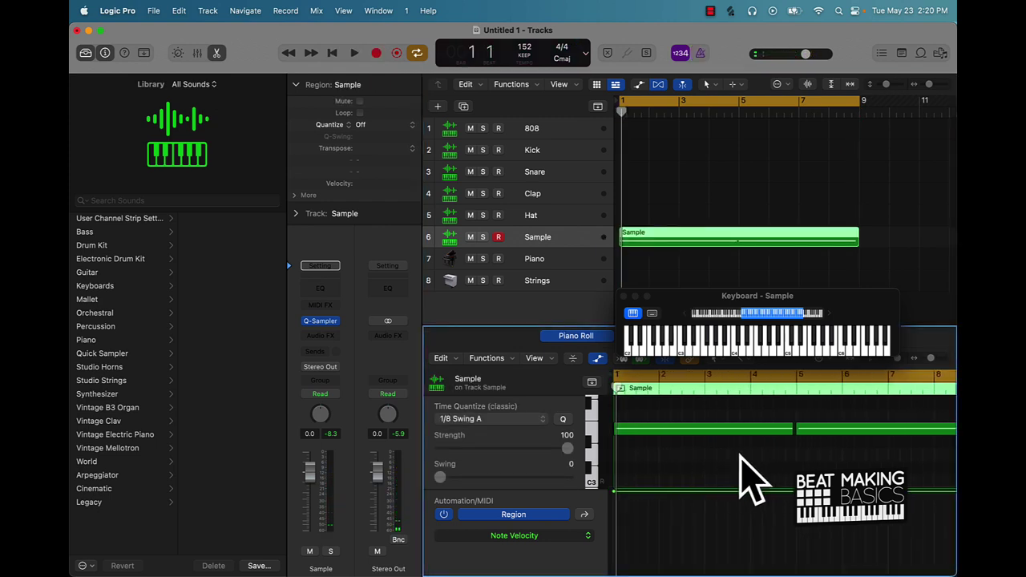
{"action": "left_click", "coordinate": [624, 297]}
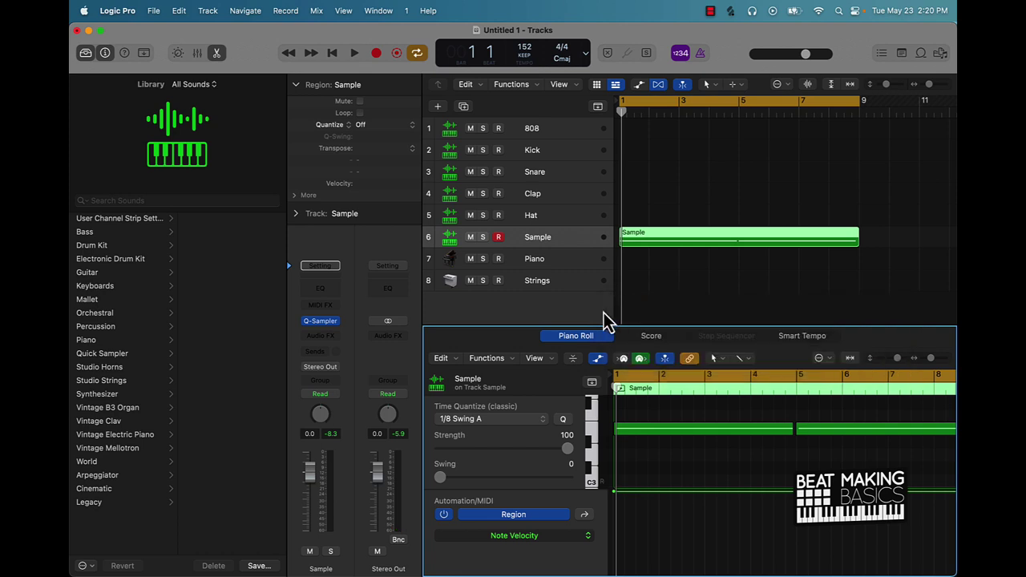
- Hide the Inspector and Library and enlarge the Piano Roll editor
{"action": "left_click", "coordinate": [217, 53]}
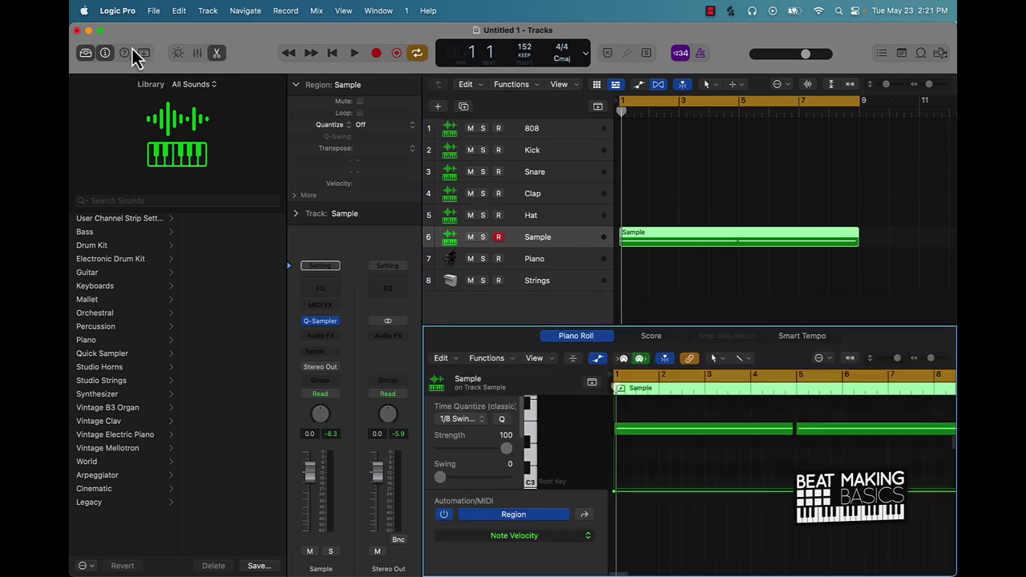
{"action": "left_click", "coordinate": [105, 53]}
{"action": "left_click", "coordinate": [85, 53]}
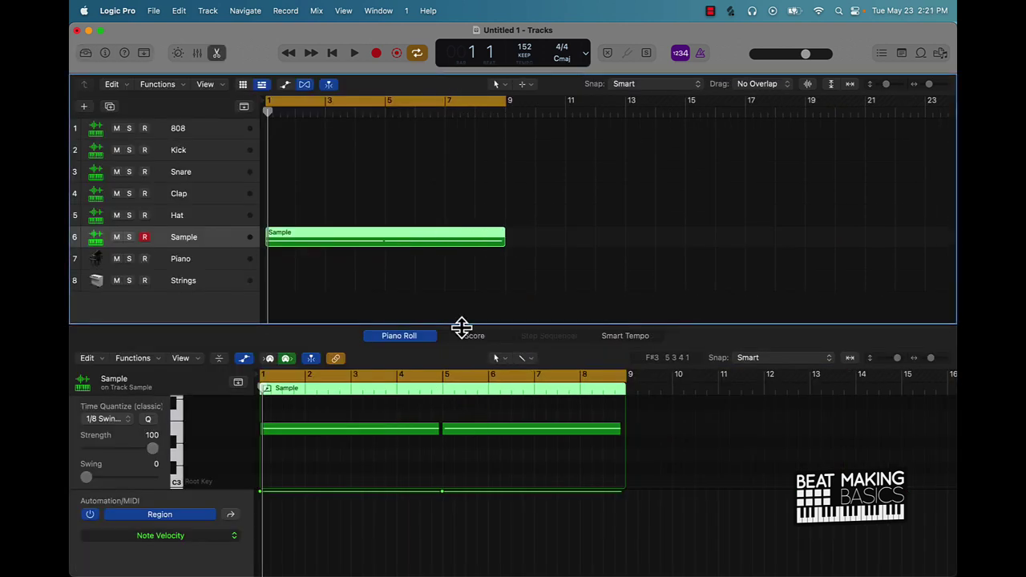
{"action": "left_click_drag", "start_coordinate": [462, 315], "coordinate": [462, 254]}
- Quantize both notes in the Sample region to 1/8 Swing A
{"action": "left_click", "coordinate": [414, 382]}
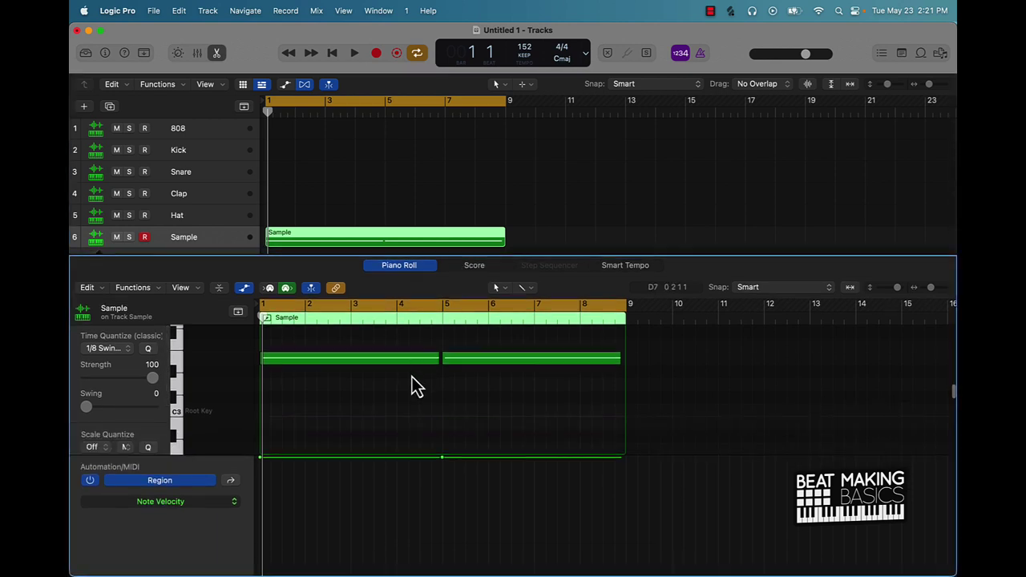
{"action": "key", "text": "super+a"}
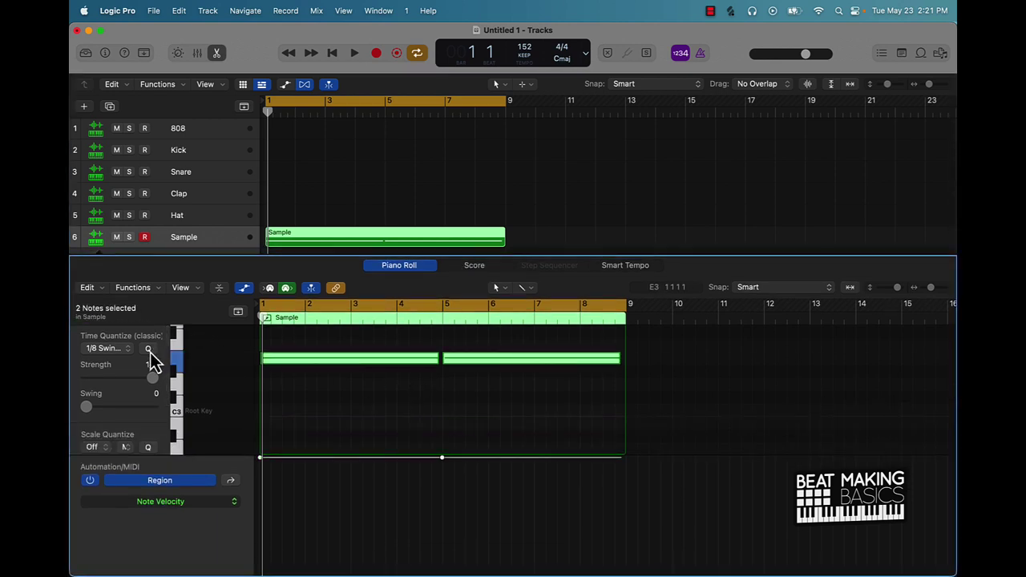
{"action": "left_click", "coordinate": [105, 349]}
{"action": "left_click", "coordinate": [155, 352]}
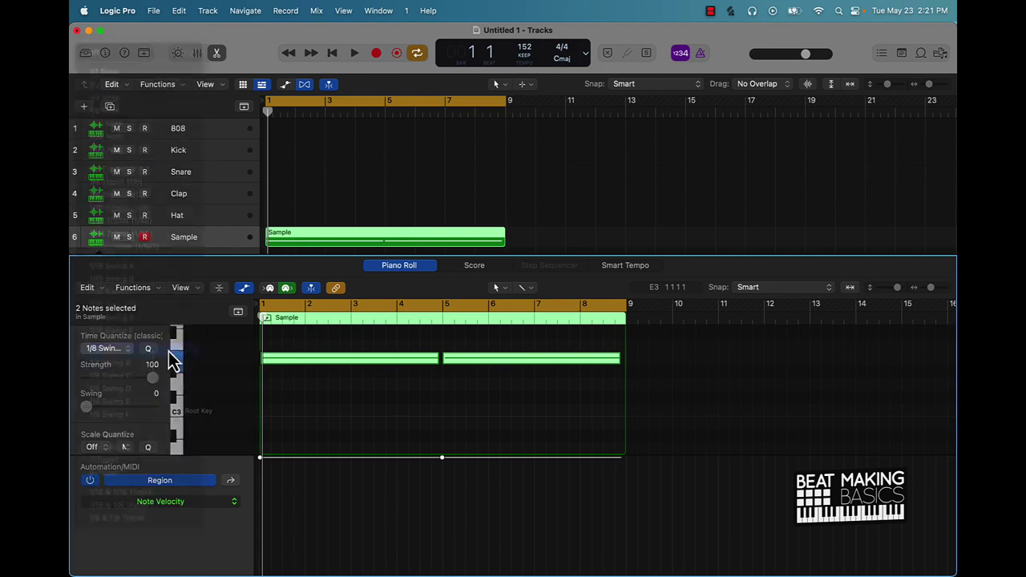
- Extend both notes in the Sample region to the following notes with Force Legato, audition them and close the Piano Roll
{"action": "right_click", "coordinate": [404, 370]}
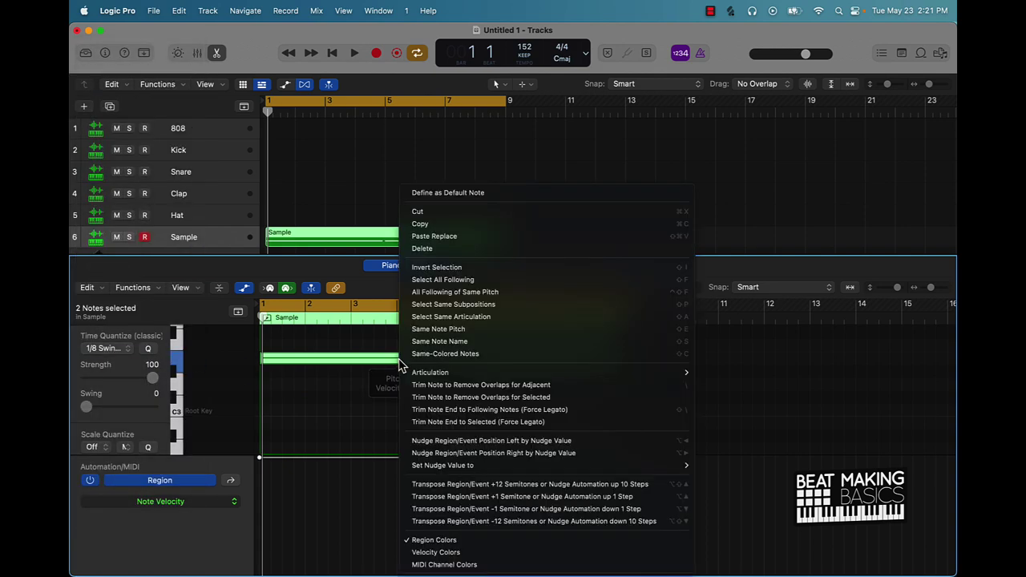
{"action": "left_click", "coordinate": [478, 410]}
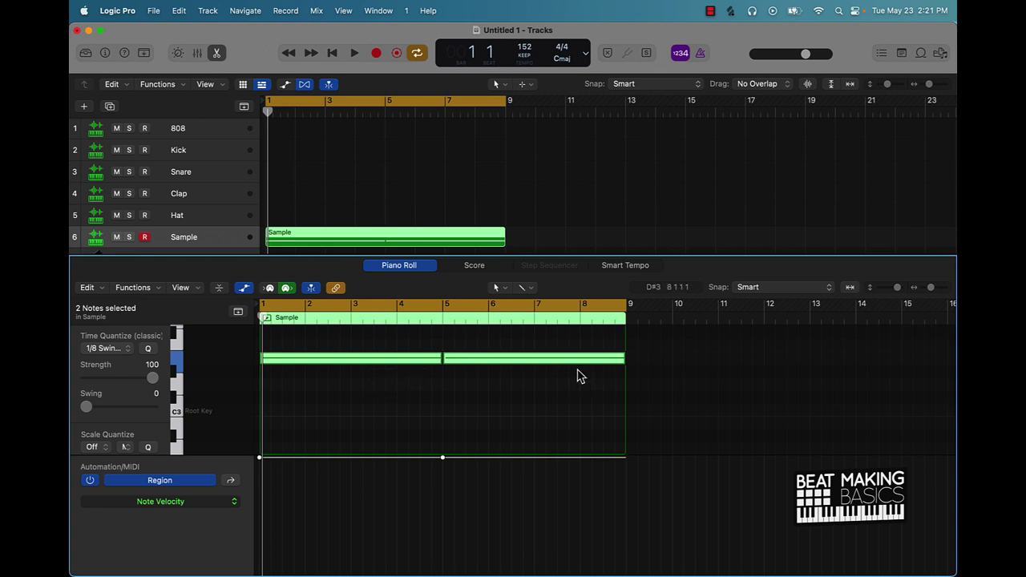
{"action": "key", "text": "space"}
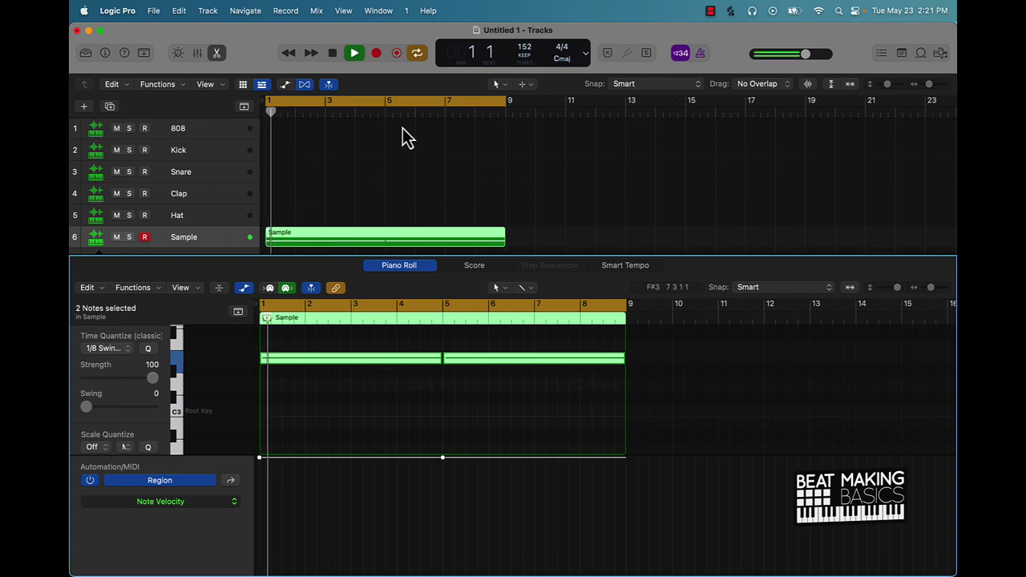
{"action": "left_click", "coordinate": [216, 52]}
{"action": "left_click", "coordinate": [579, 265]}
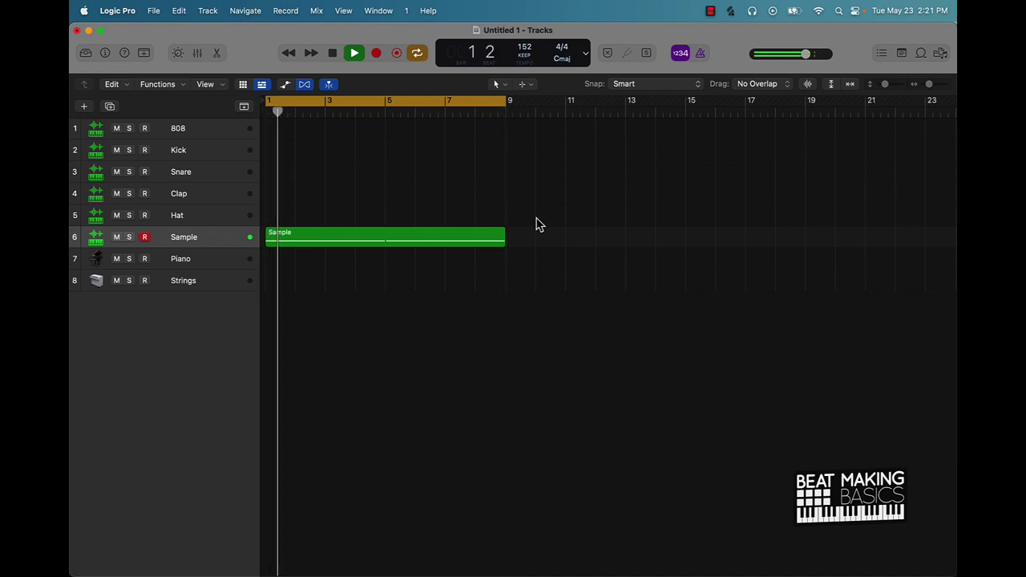
{"action": "key", "text": "space"}
- Duplicate the Sample track and copy its eight-bar region onto the new track at bar 1
{"action": "left_click", "coordinate": [176, 241]}
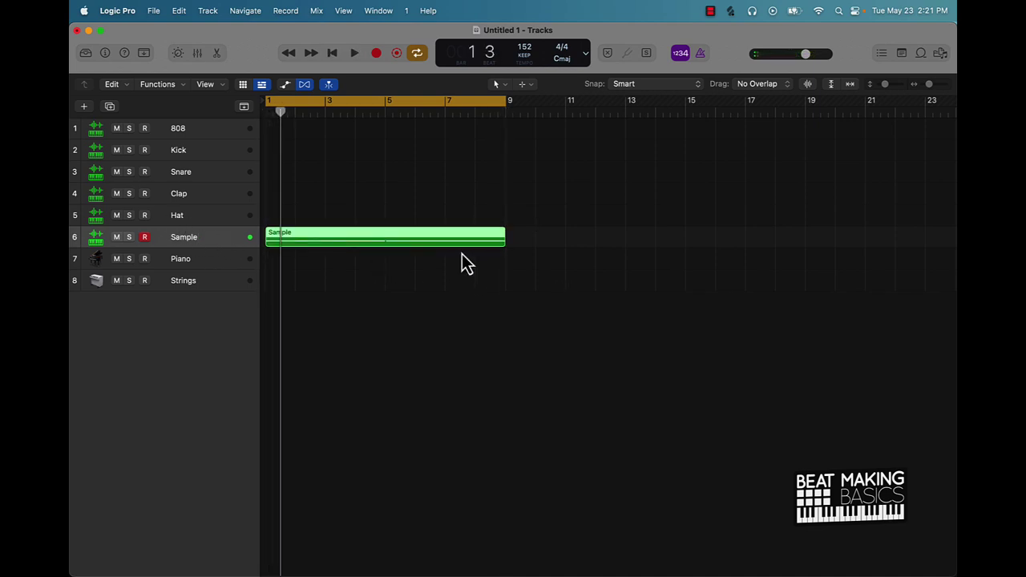
{"action": "key", "text": "super+d"}
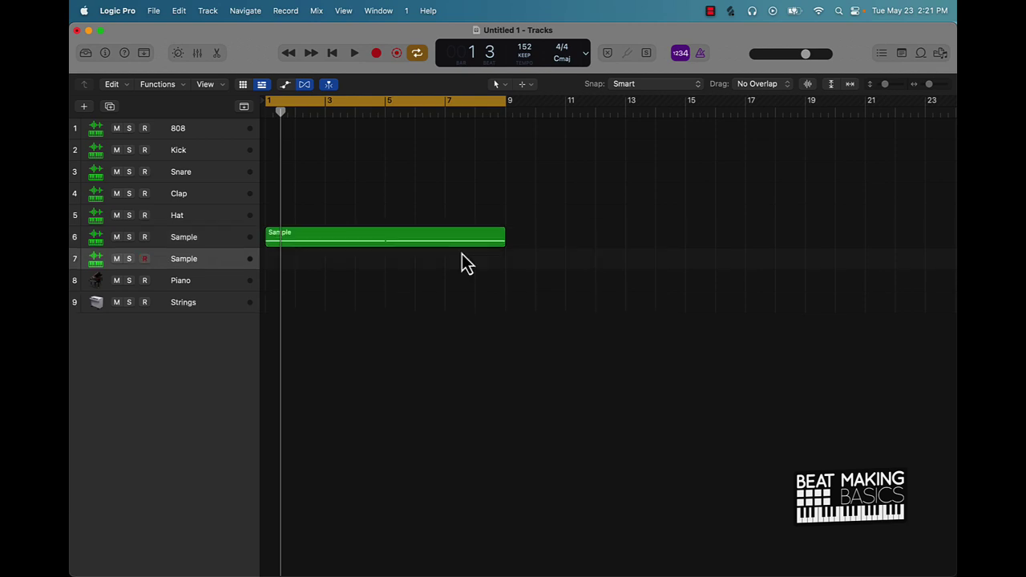
{"action": "left_click_drag", "start_coordinate": [427, 240], "coordinate": [427, 259]}
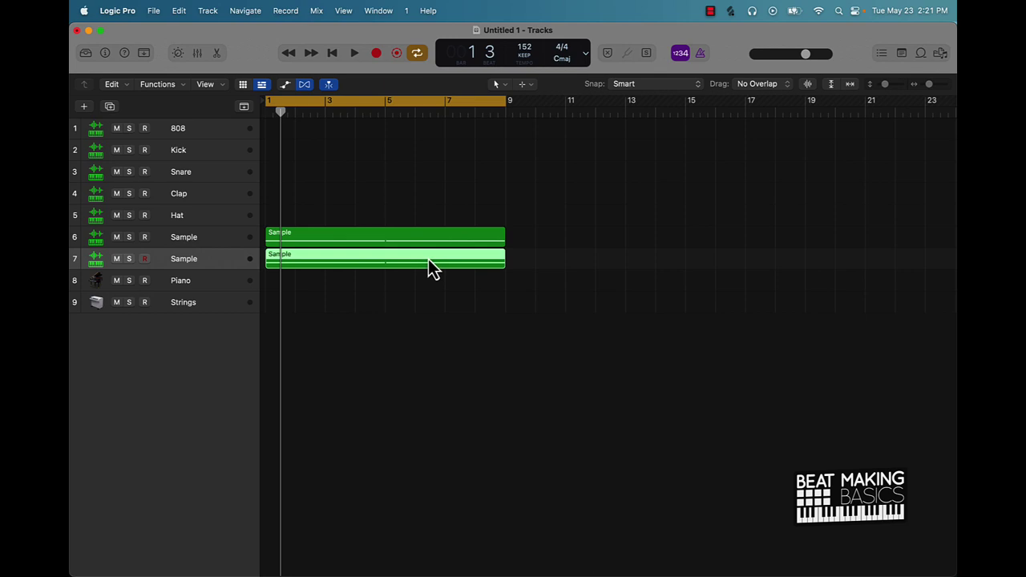
- Transpose both notes in the duplicate Sample track's region up one octave
{"action": "double_click", "coordinate": [428, 259]}
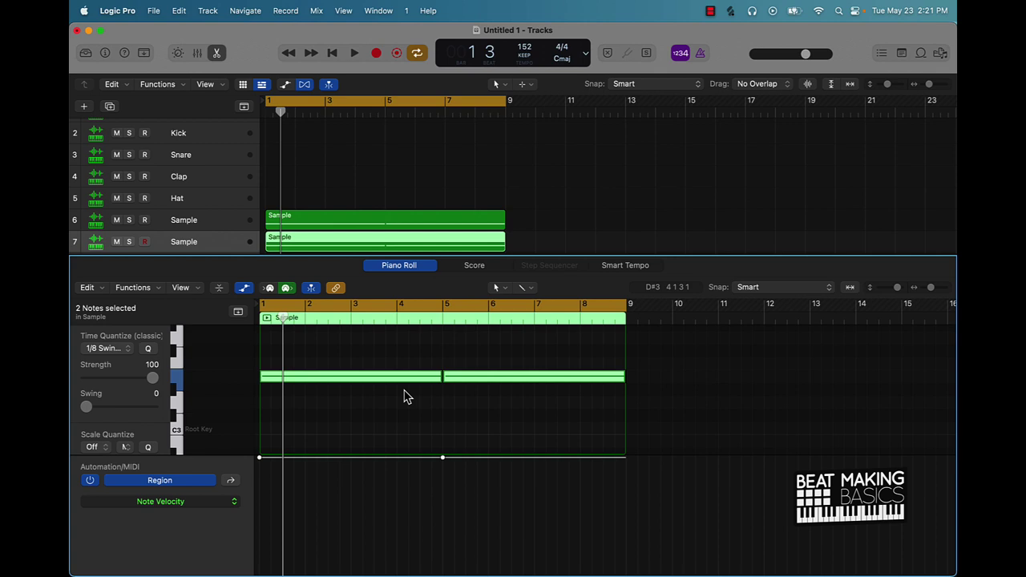
{"action": "key", "text": "Delete"}
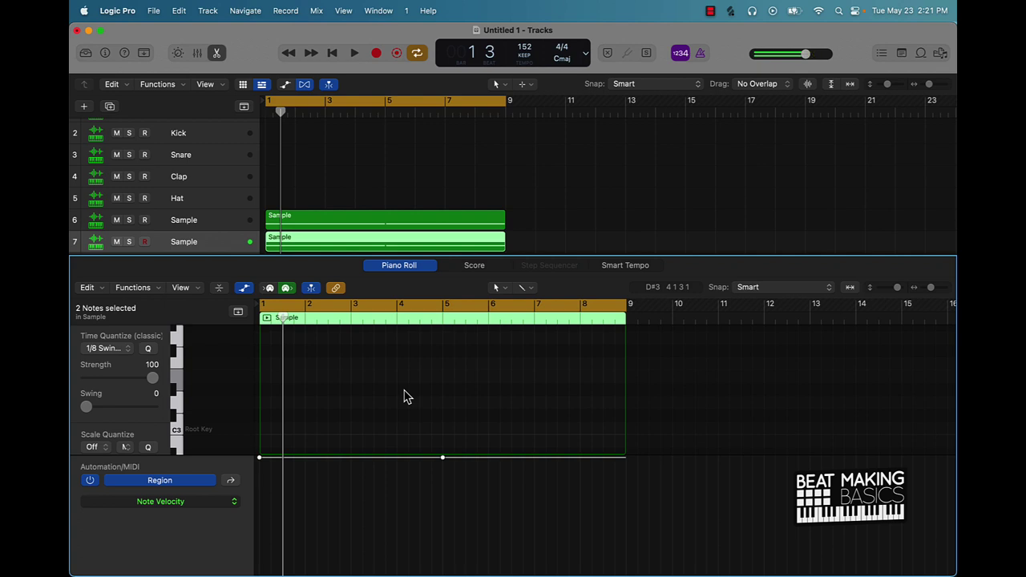
{"action": "scroll", "coordinate": [404, 389], "scroll_direction": "down", "scroll_amount": 5}
{"action": "scroll", "coordinate": [405, 390], "scroll_direction": "down", "scroll_amount": 3}
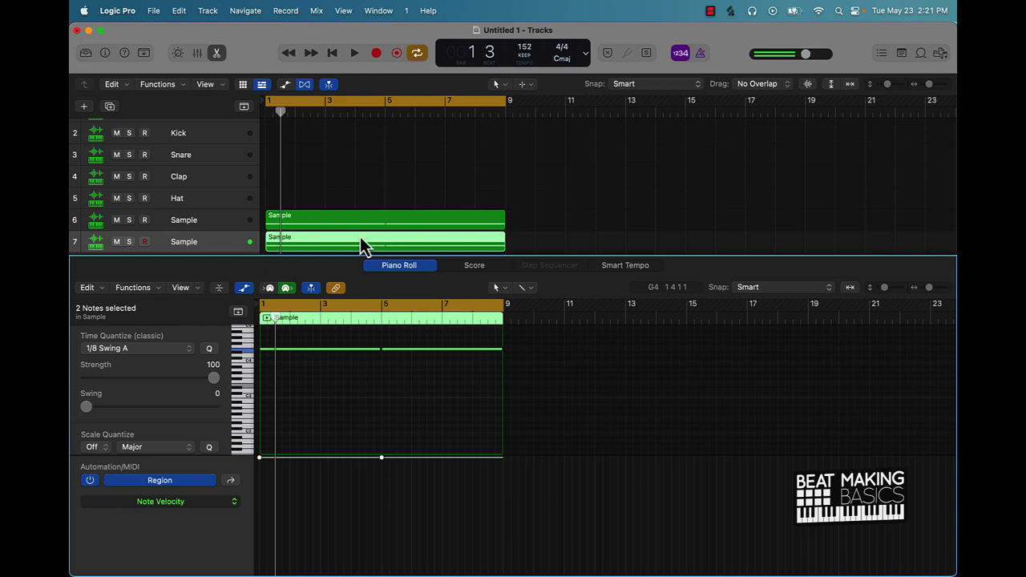
{"action": "scroll", "coordinate": [109, 180], "scroll_direction": "down", "scroll_amount": 1}
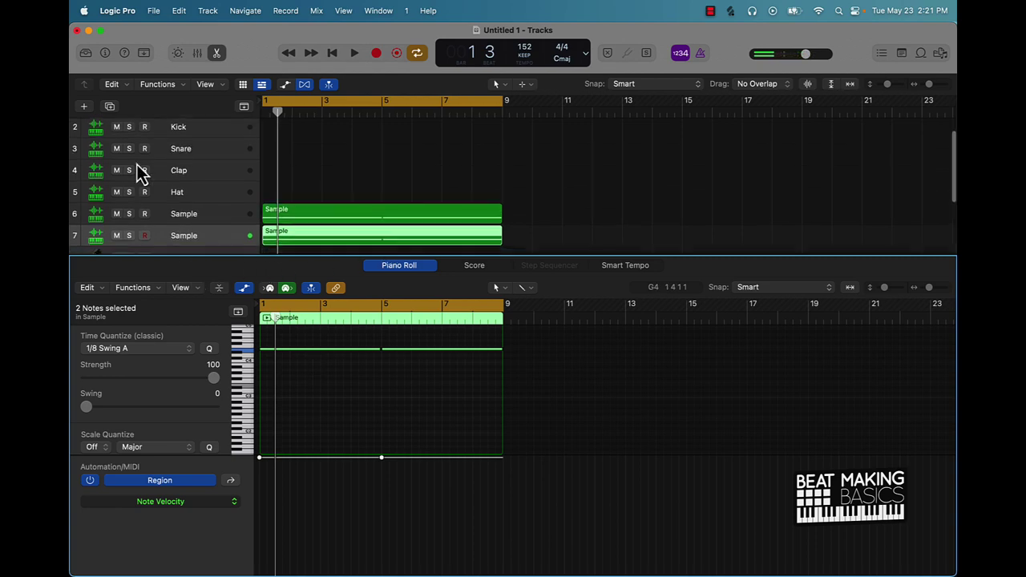
- Add a Channel EQ to the duplicate Sample track in the Mixer, solo the track and audition it
{"action": "left_click", "coordinate": [106, 54]}
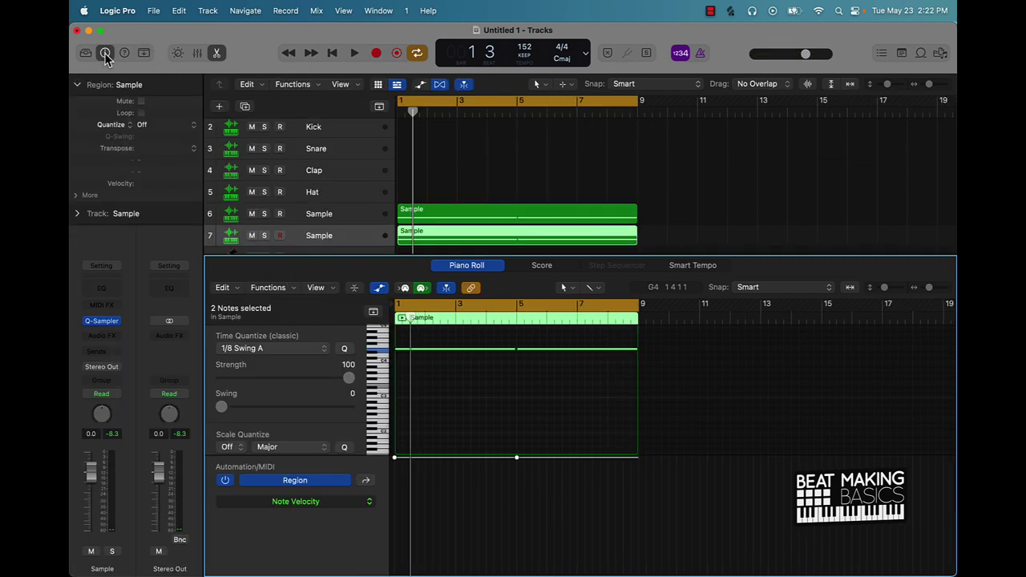
{"action": "left_click", "coordinate": [110, 54]}
{"action": "left_click", "coordinate": [197, 54]}
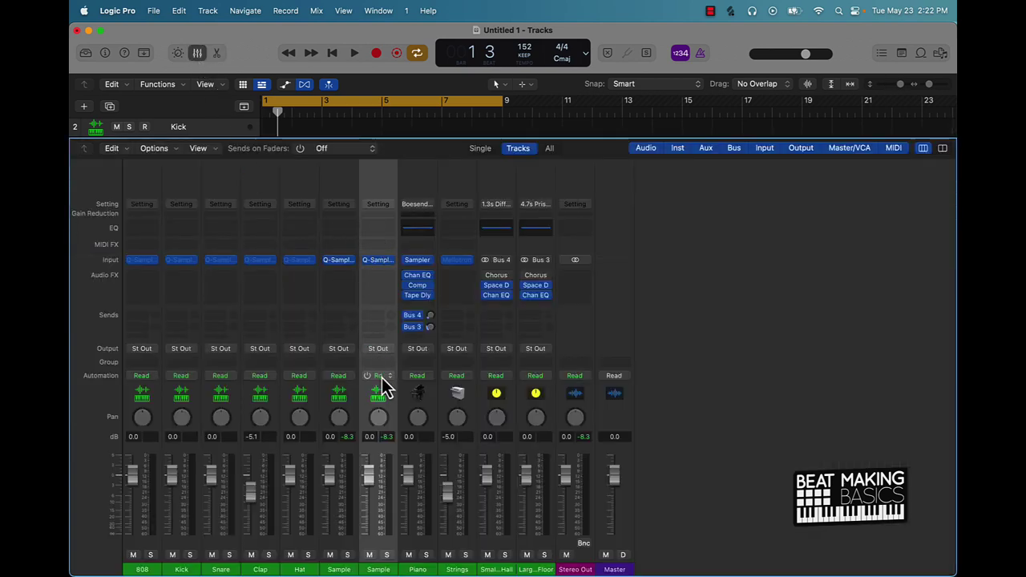
{"action": "left_click", "coordinate": [379, 231]}
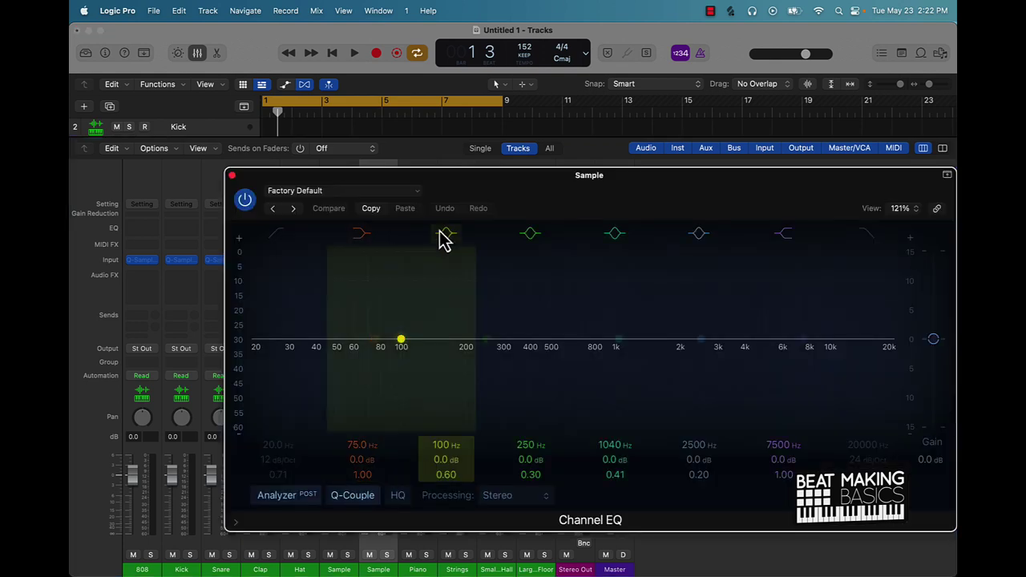
{"action": "left_click", "coordinate": [386, 556]}
{"action": "key", "text": "space"}
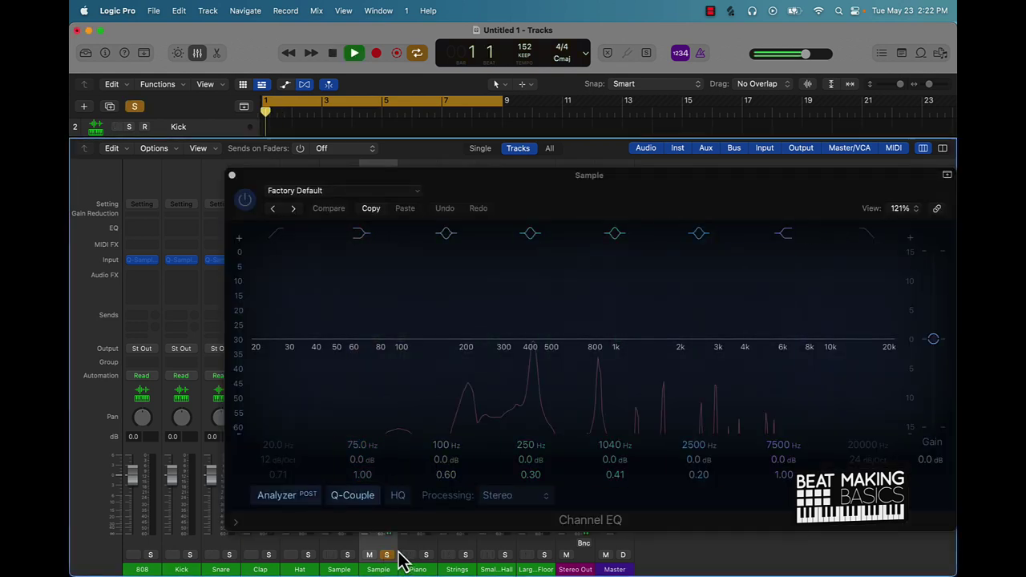
{"action": "key", "text": "space"}
- Enable the Channel EQ's high-cut filter at 3800 Hz with a 12 dB/Oct slope while the Sample track plays
{"action": "left_click", "coordinate": [866, 236]}
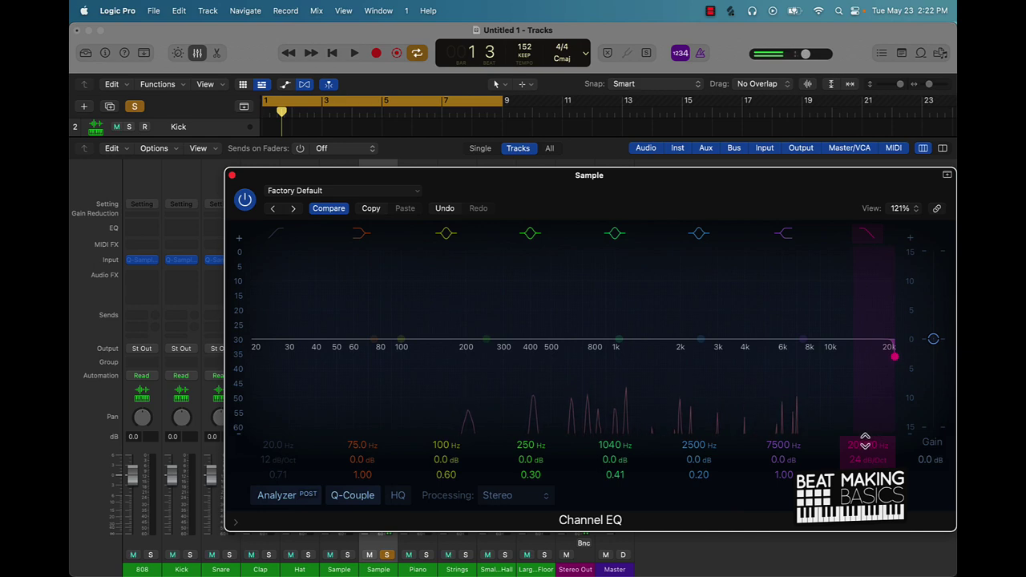
{"action": "left_click_drag", "start_coordinate": [867, 459], "coordinate": [864, 504]}
{"action": "key", "text": "space"}
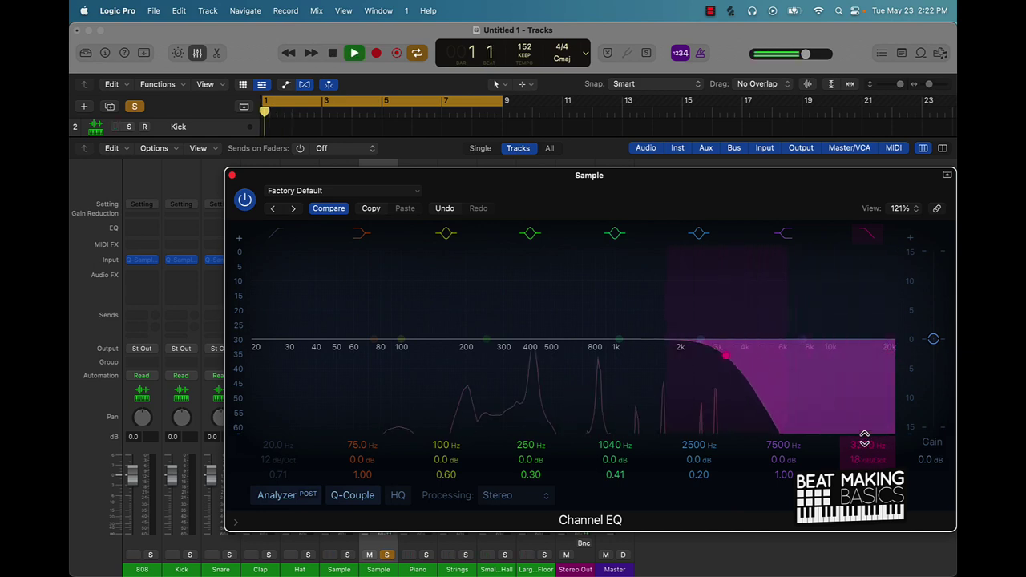
{"action": "mouse_move", "coordinate": [860, 446]}
{"action": "left_mouse_down"}
{"action": "mouse_move", "coordinate": [859, 471]}
{"action": "mouse_move", "coordinate": [854, 422]}
{"action": "mouse_move", "coordinate": [862, 441]}
{"action": "left_mouse_up"}
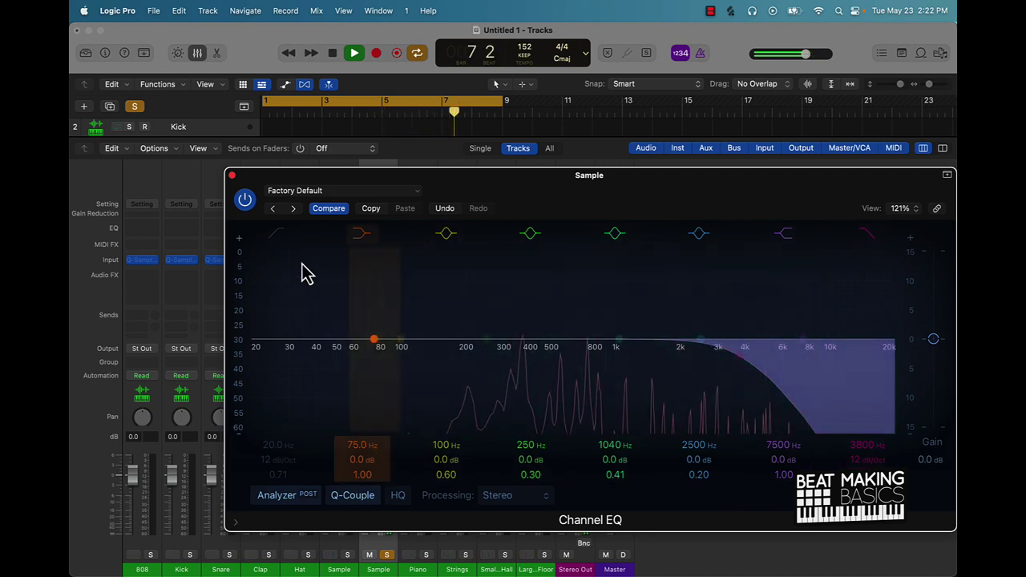
- Enable the low-cut filter at 310 Hz with a 48 dB/Oct slope, stop playback and close the Channel EQ
{"action": "left_click", "coordinate": [280, 234]}
{"action": "left_click_drag", "start_coordinate": [285, 462], "coordinate": [273, 426]}
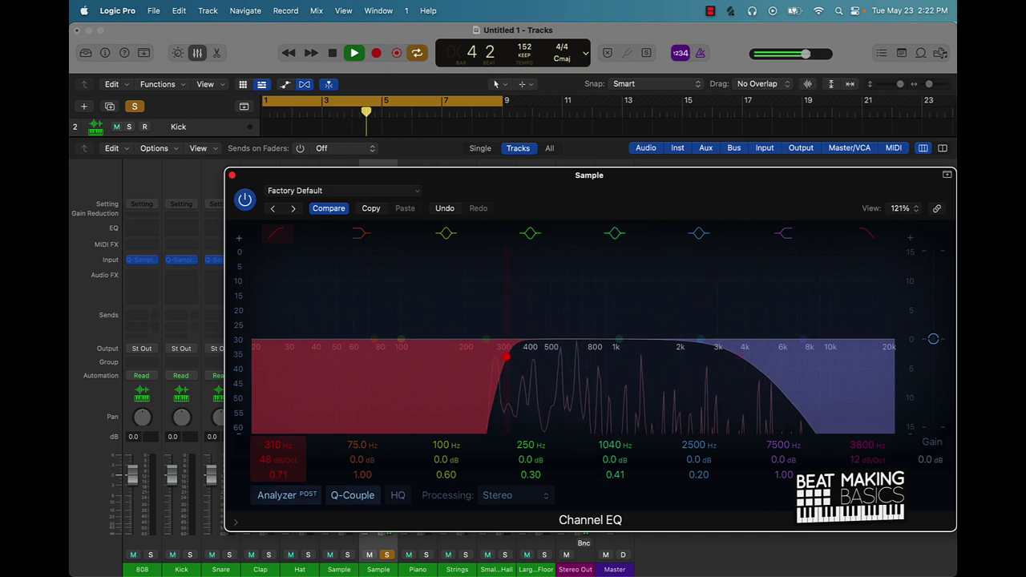
{"action": "key", "text": "space"}
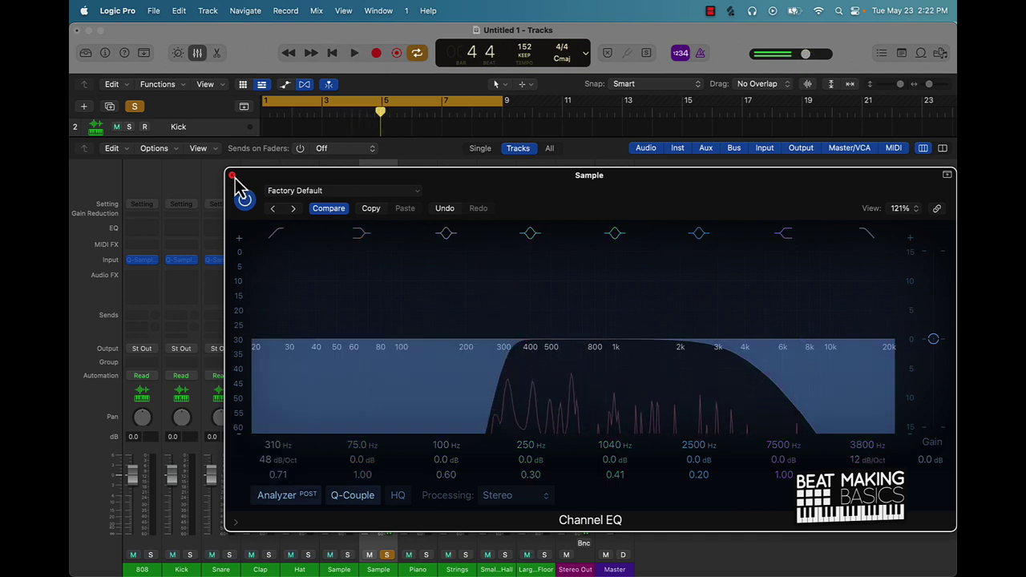
{"action": "left_click", "coordinate": [233, 175]}
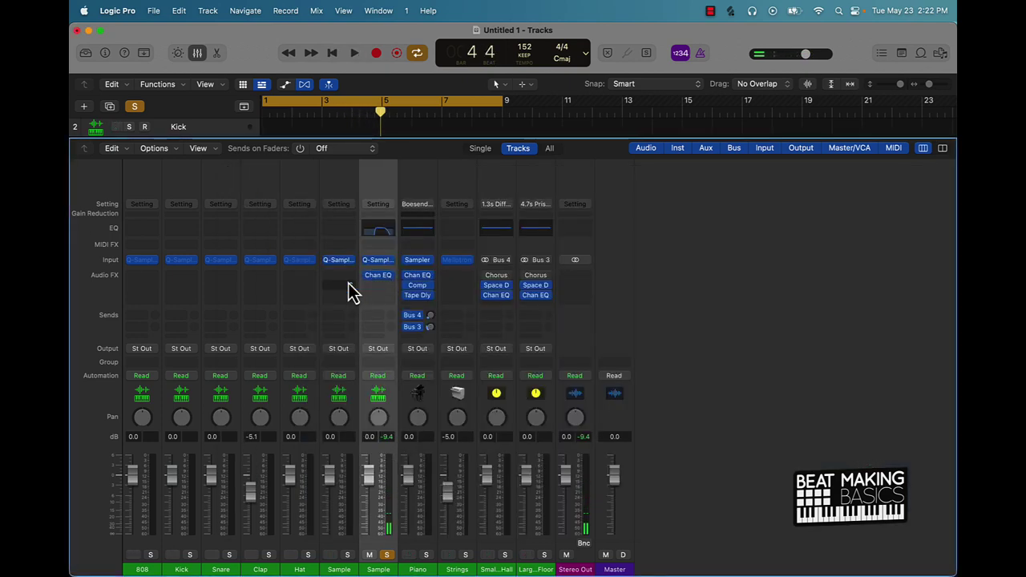
- Solo the original Sample track instead of the duplicate, copy the Channel EQ onto it, audition it and close the Mixer
{"action": "left_click", "coordinate": [347, 555]}
{"action": "left_click", "coordinate": [386, 554]}
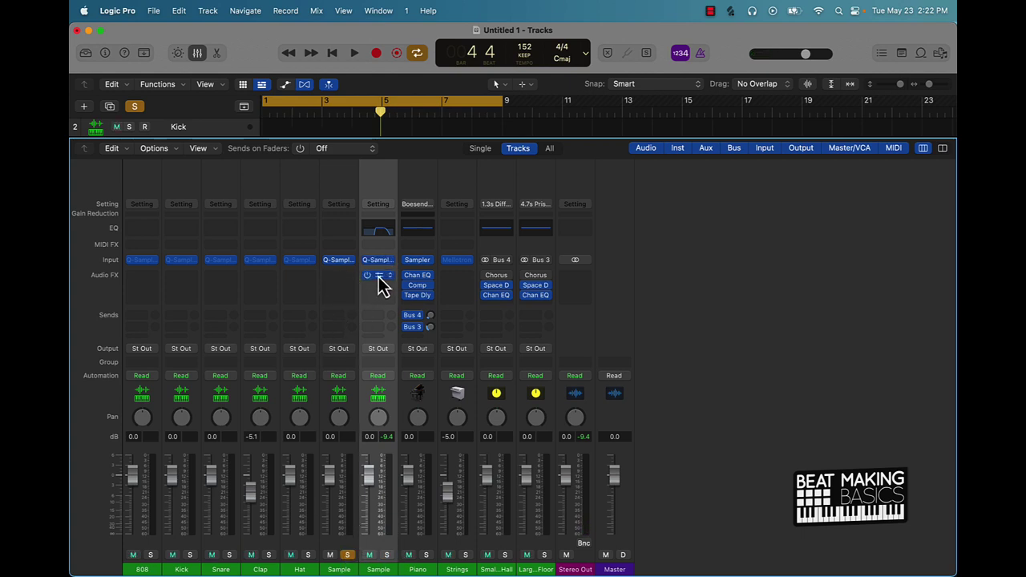
{"action": "left_click_drag", "start_coordinate": [378, 276], "coordinate": [339, 279]}
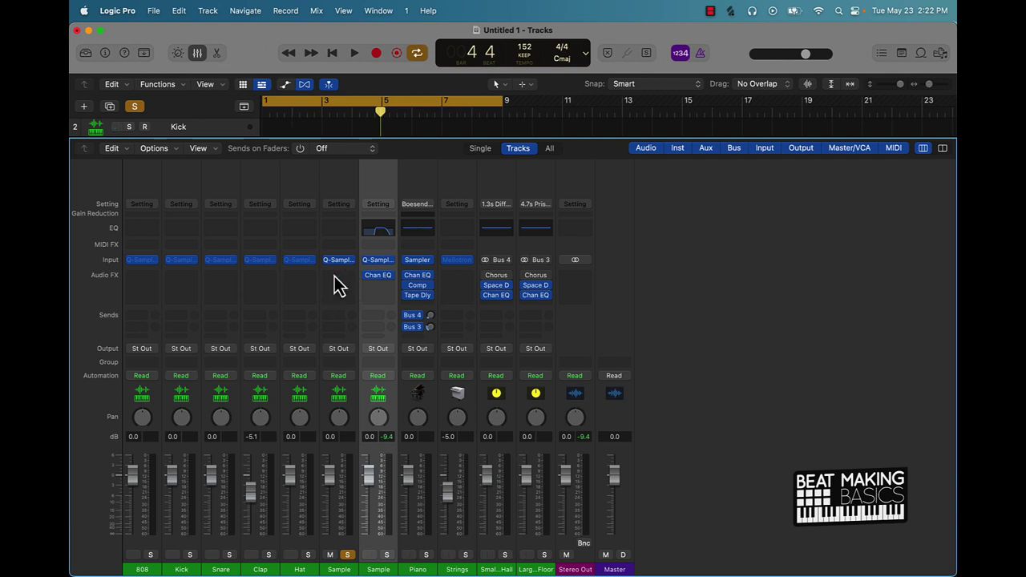
{"action": "key", "text": "space"}
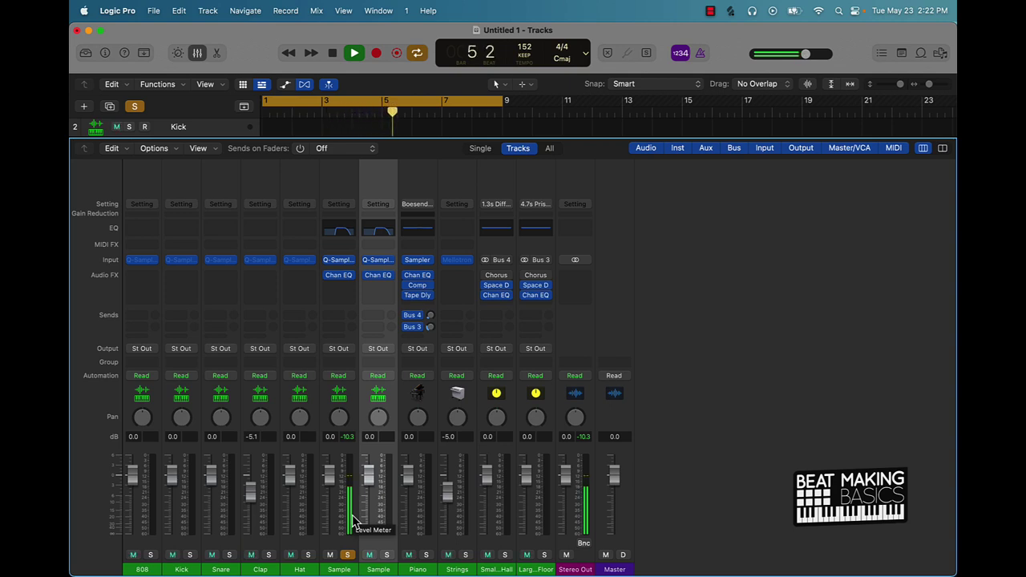
{"action": "key", "text": "space"}
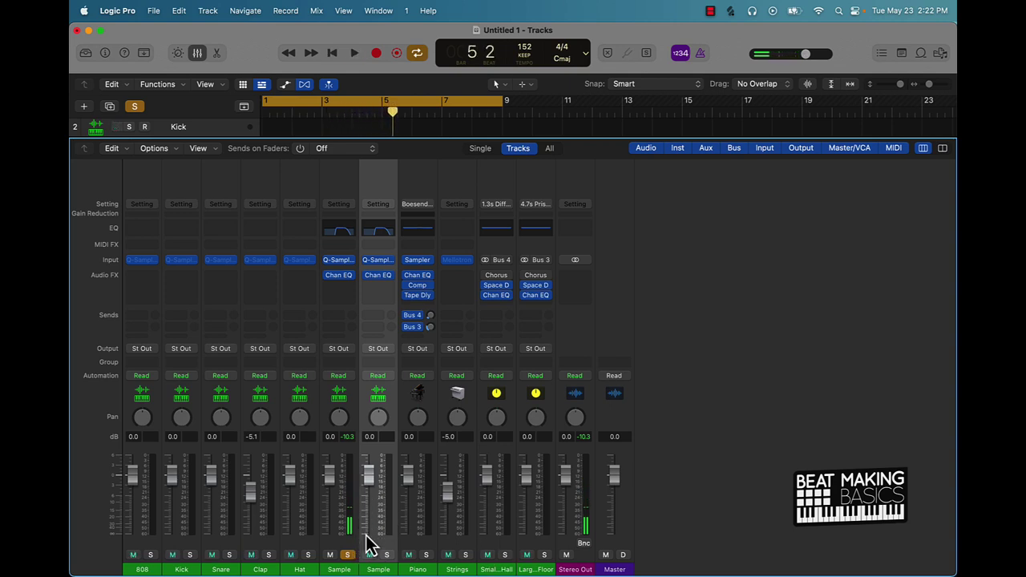
{"action": "left_click", "coordinate": [193, 53]}
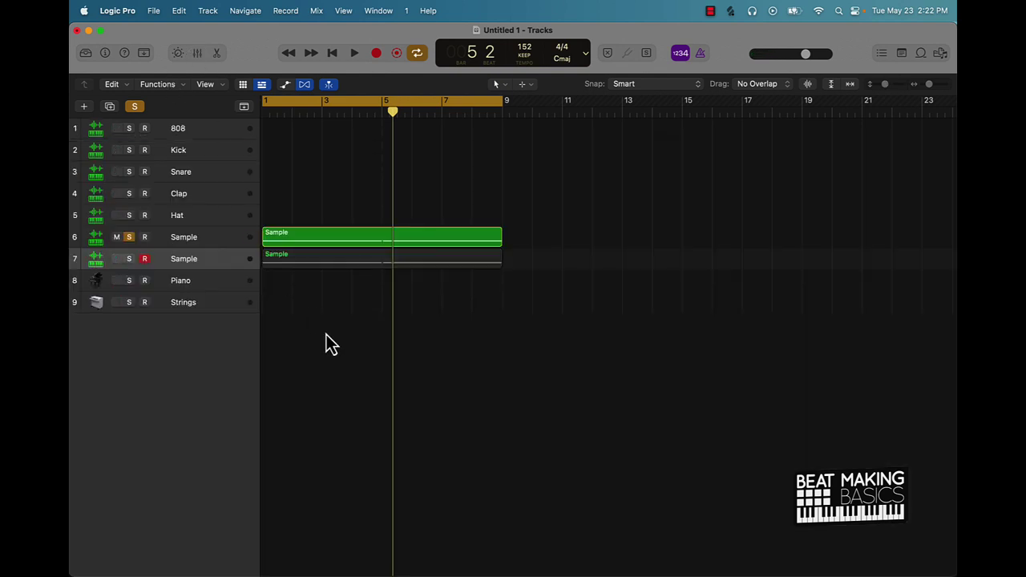
- Unsolo the original Sample track and mute the duplicate Sample track
{"action": "left_click", "coordinate": [131, 237]}
{"action": "left_click", "coordinate": [117, 261]}
{"action": "scroll", "coordinate": [146, 264], "scroll_direction": "right", "scroll_amount": 1}
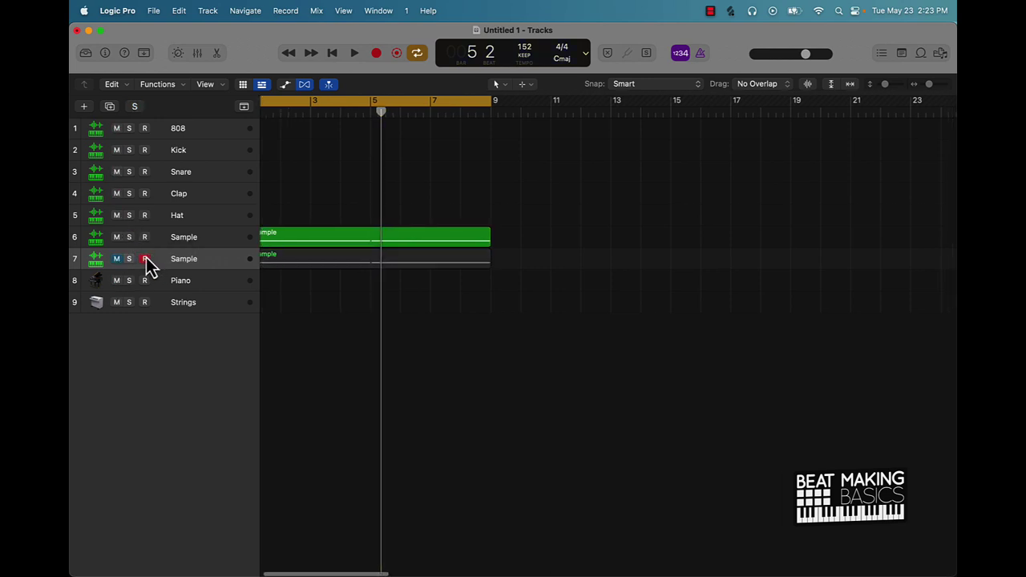
{"action": "scroll", "coordinate": [154, 264], "scroll_direction": "left", "scroll_amount": 1}
- Open the Step Sequencer for the Clap track
{"action": "left_click", "coordinate": [177, 200]}
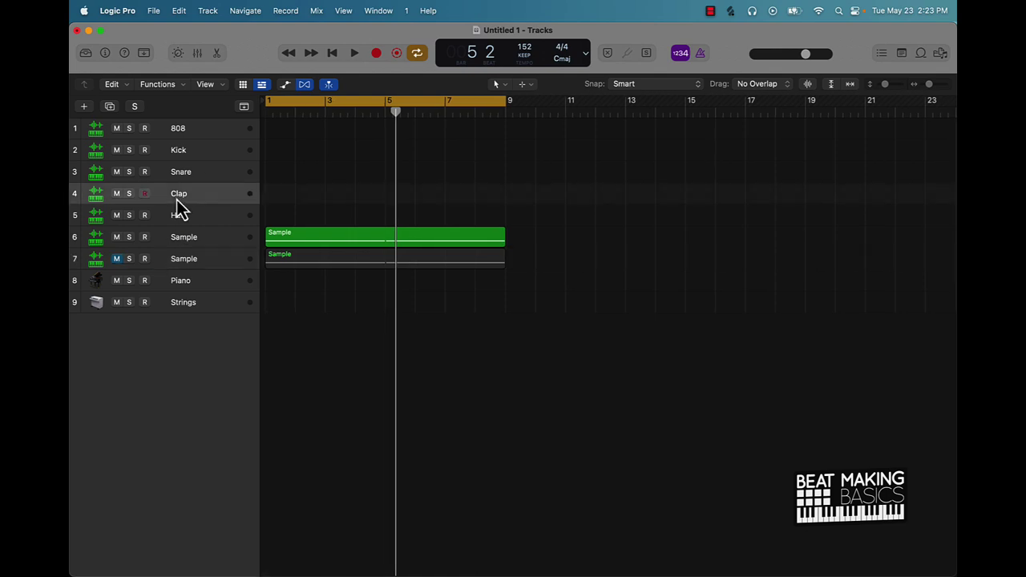
{"action": "left_click", "coordinate": [216, 53]}
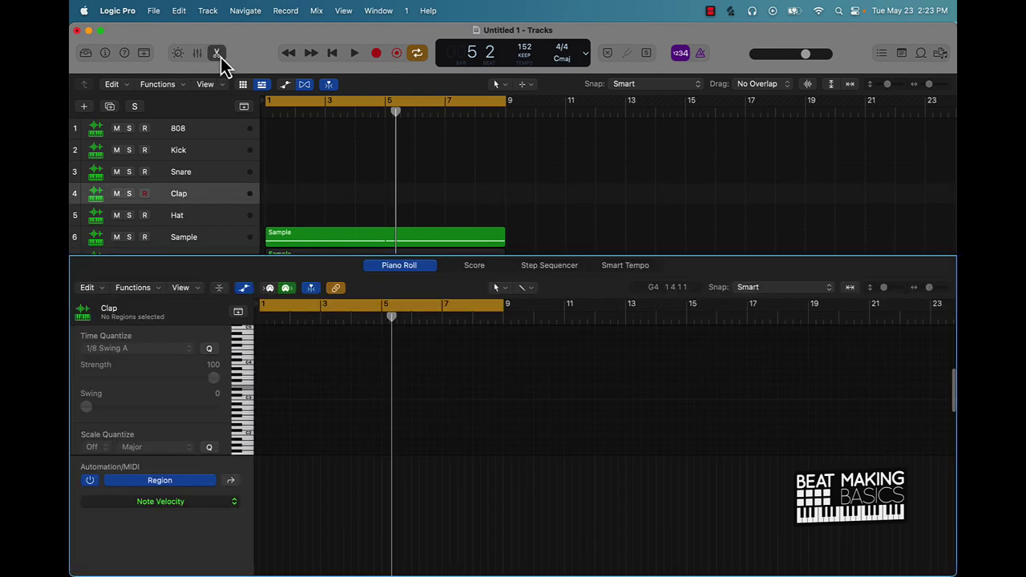
{"action": "left_click", "coordinate": [539, 270]}
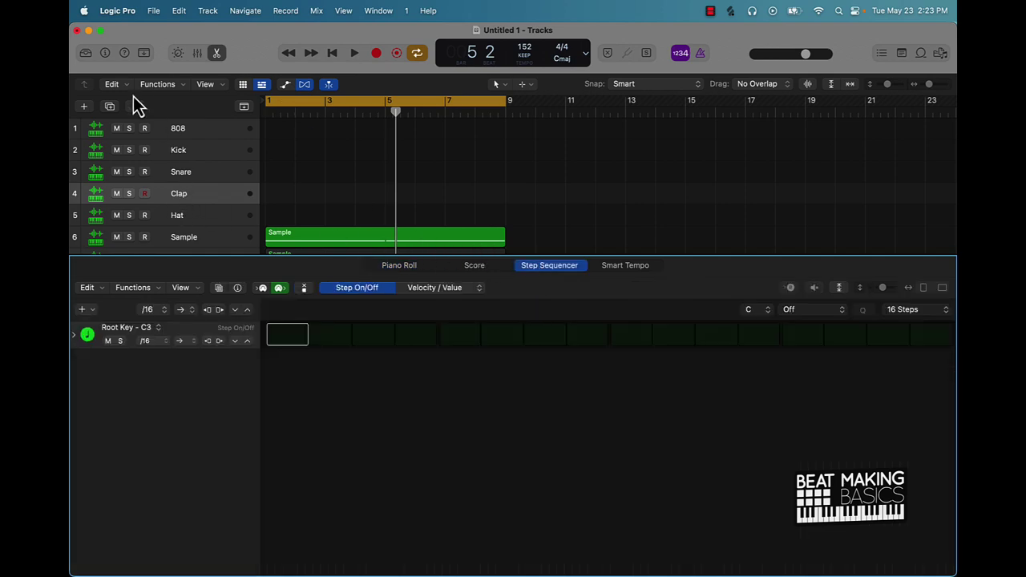
- Show the Inspector, view the Clap track's Quick Sampler, check the Snare, Kick and 808 channel strips, and reselect the Clap track
{"action": "left_click", "coordinate": [104, 53]}
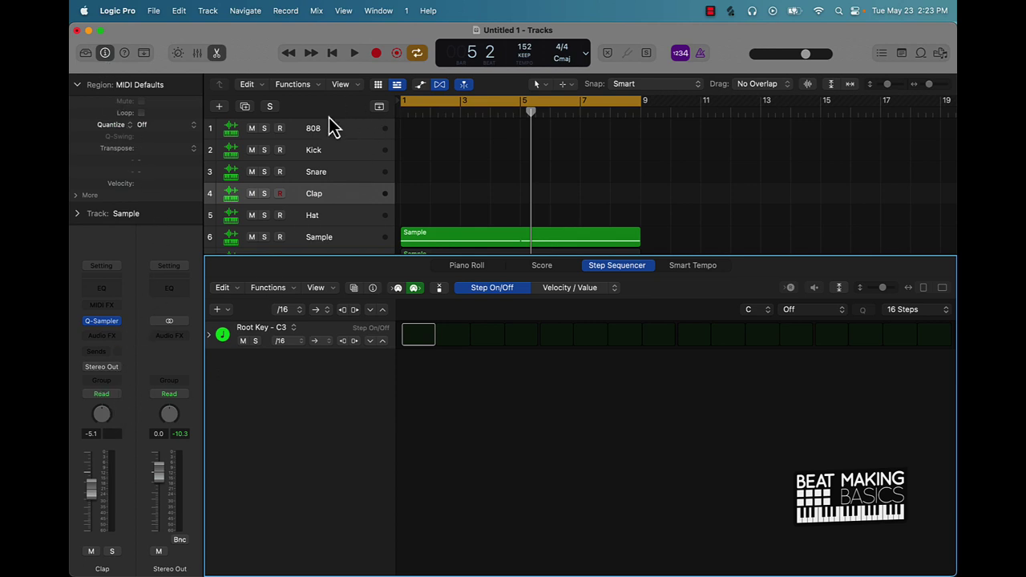
{"action": "left_click", "coordinate": [104, 321]}
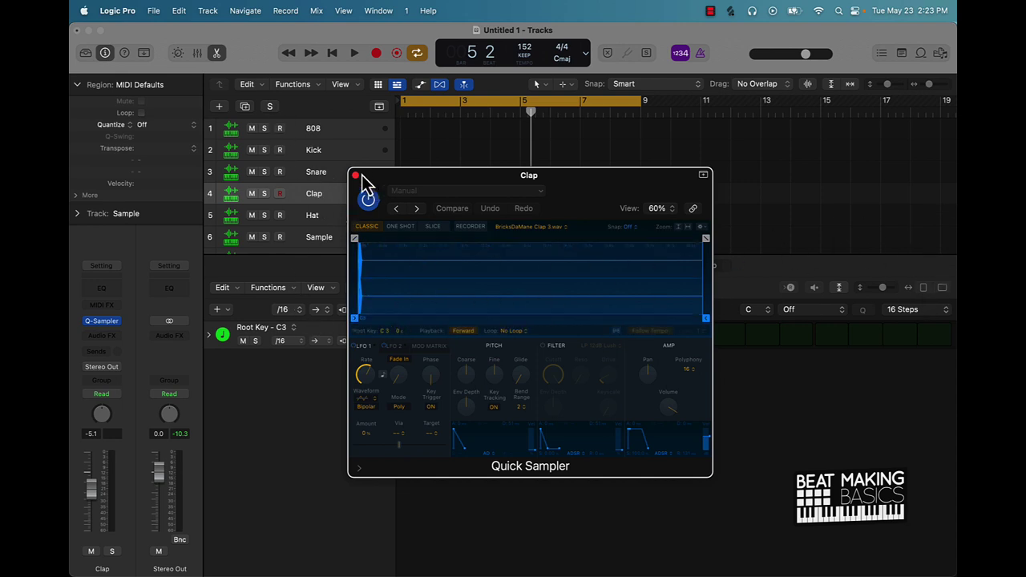
{"action": "left_click", "coordinate": [356, 175]}
{"action": "left_click", "coordinate": [316, 171]}
{"action": "left_click", "coordinate": [313, 150]}
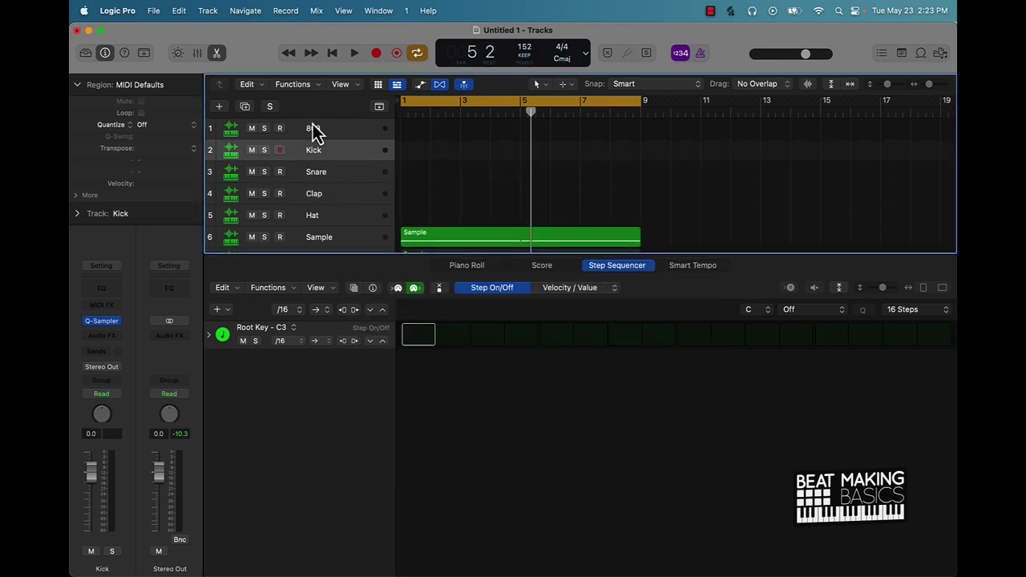
{"action": "left_click", "coordinate": [313, 129]}
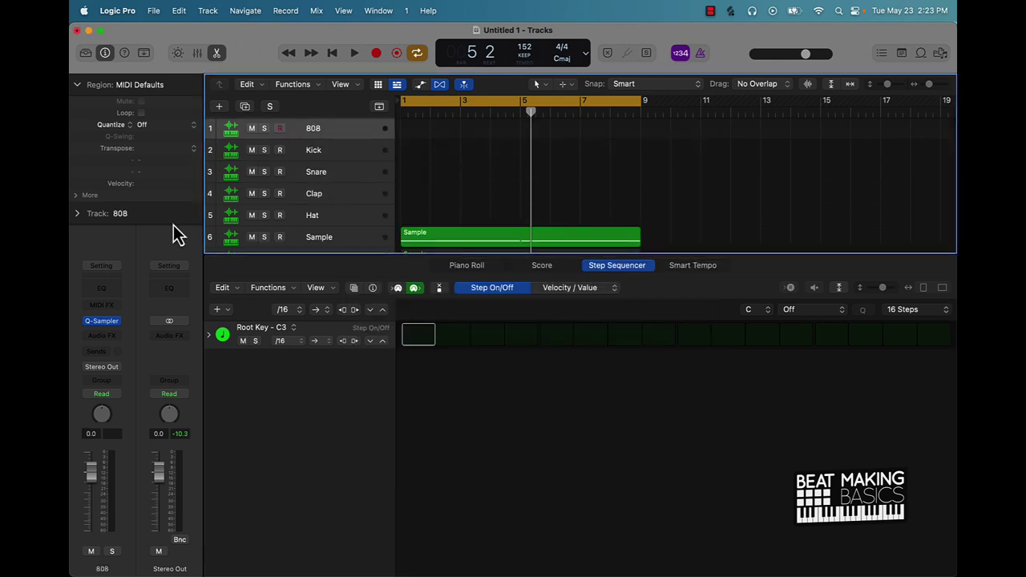
{"action": "left_click", "coordinate": [330, 197]}
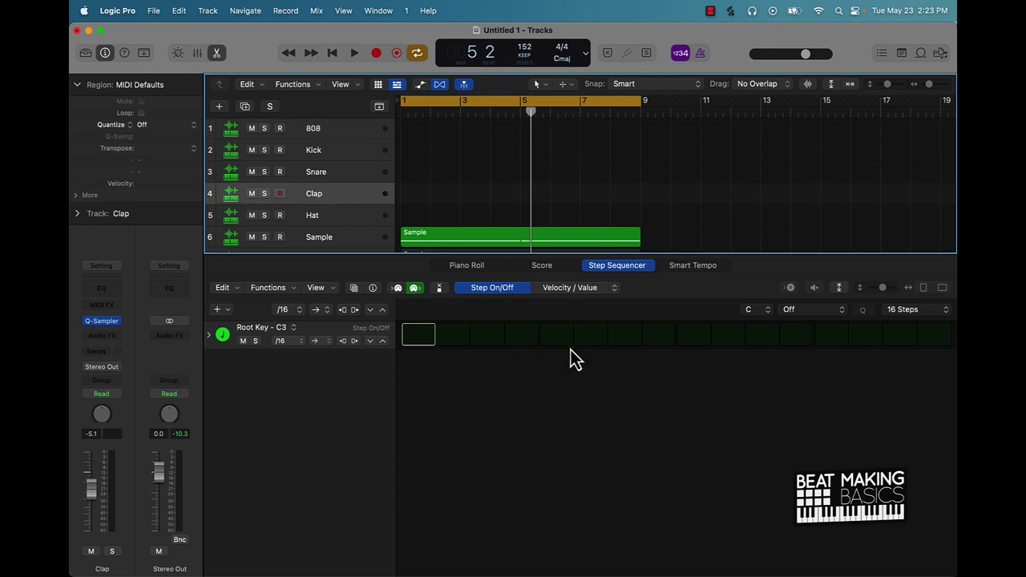
- Add a clap on step 9 of the 16-step pattern and copy the resulting Clap region from bar 5 to bar 1
{"action": "left_click", "coordinate": [678, 339]}
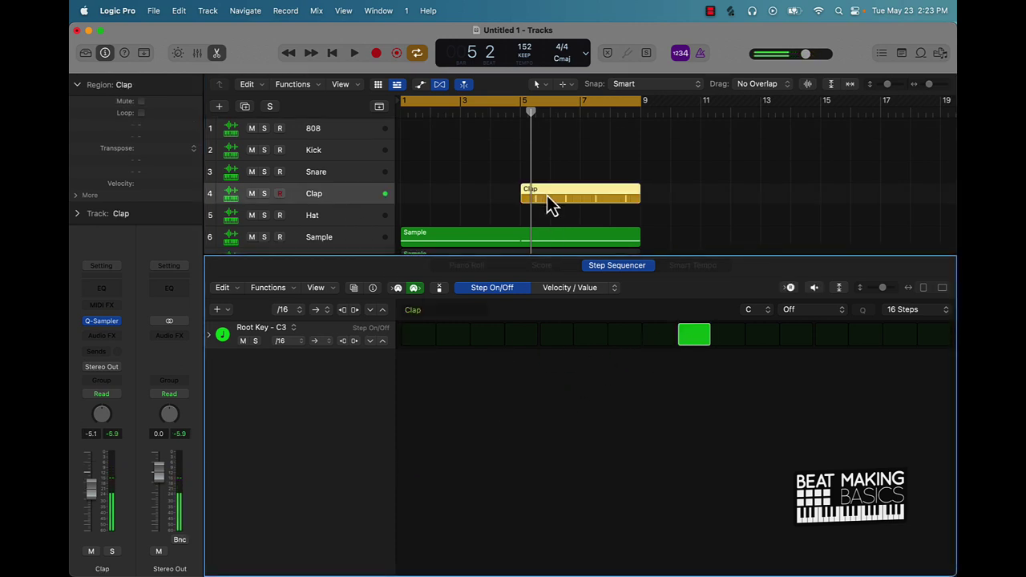
{"action": "left_click_drag", "start_coordinate": [546, 196], "coordinate": [416, 197]}
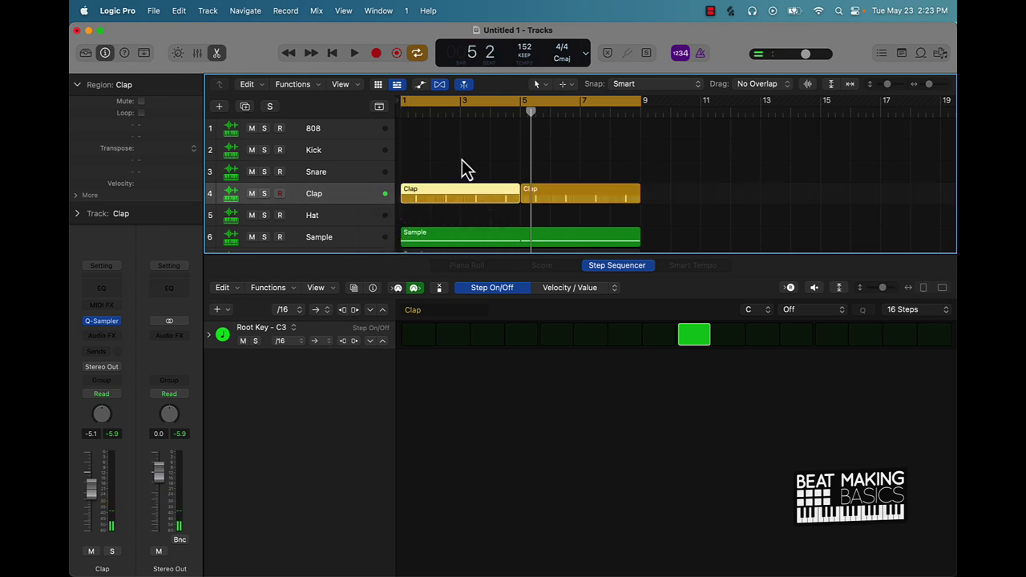
- Convert both Clap pattern regions to MIDI, join them into one region and play it from the start
{"action": "left_click_drag", "start_coordinate": [467, 168], "coordinate": [597, 189]}
{"action": "right_click", "coordinate": [577, 197]}
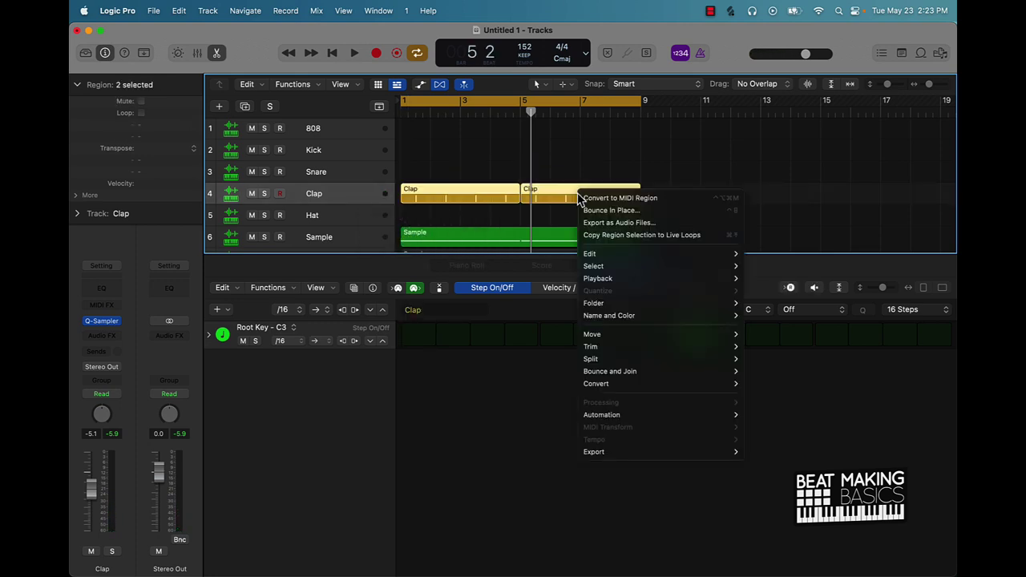
{"action": "left_click", "coordinate": [602, 198]}
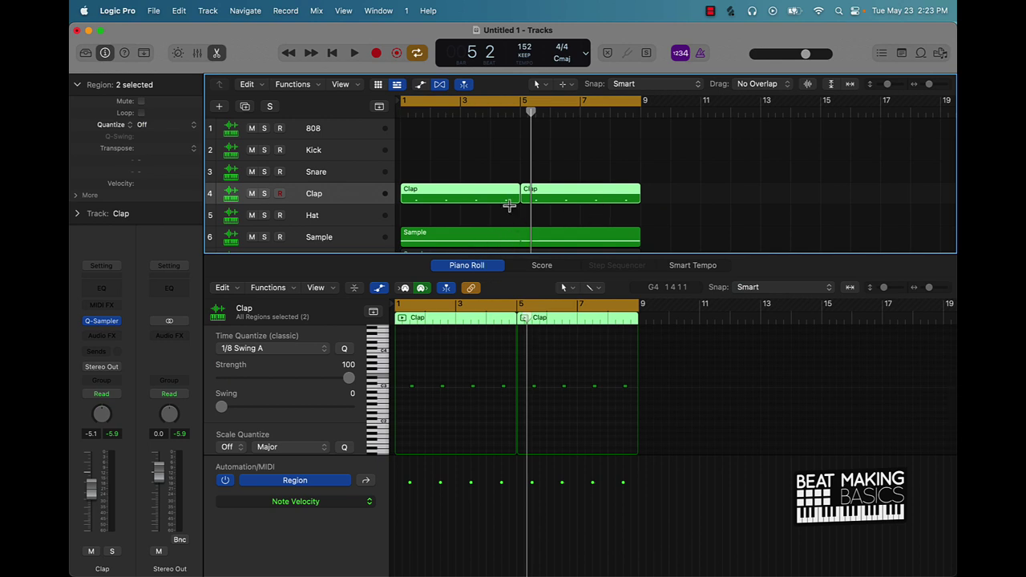
{"action": "key", "text": "super+j"}
{"action": "key", "text": "Return"}
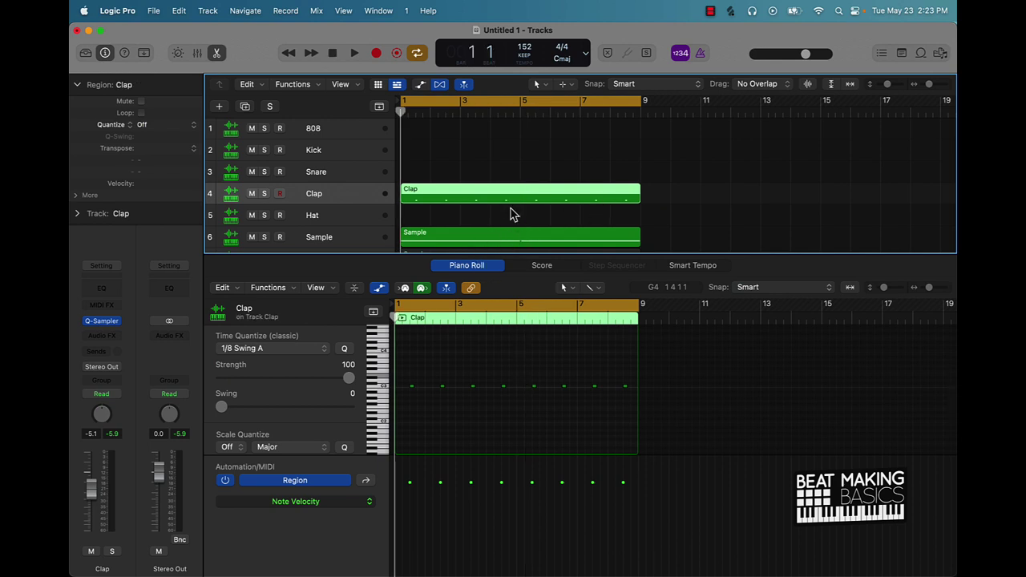
{"action": "key", "text": "space"}
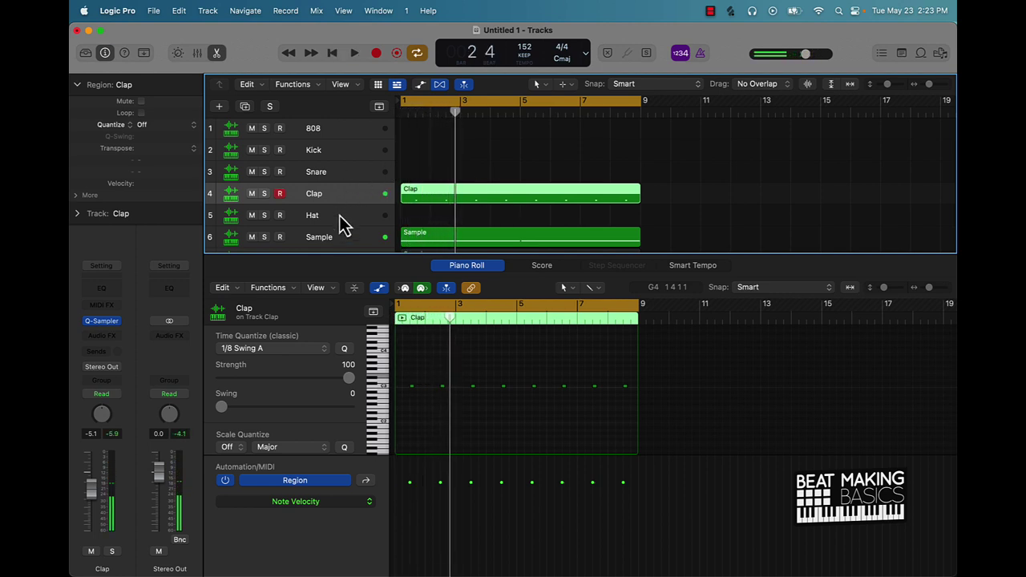
- Open the Step Sequencer for the Hat track and turn on every odd-numbered step from bar 1
{"action": "left_click", "coordinate": [338, 215]}
{"action": "left_click", "coordinate": [603, 267]}
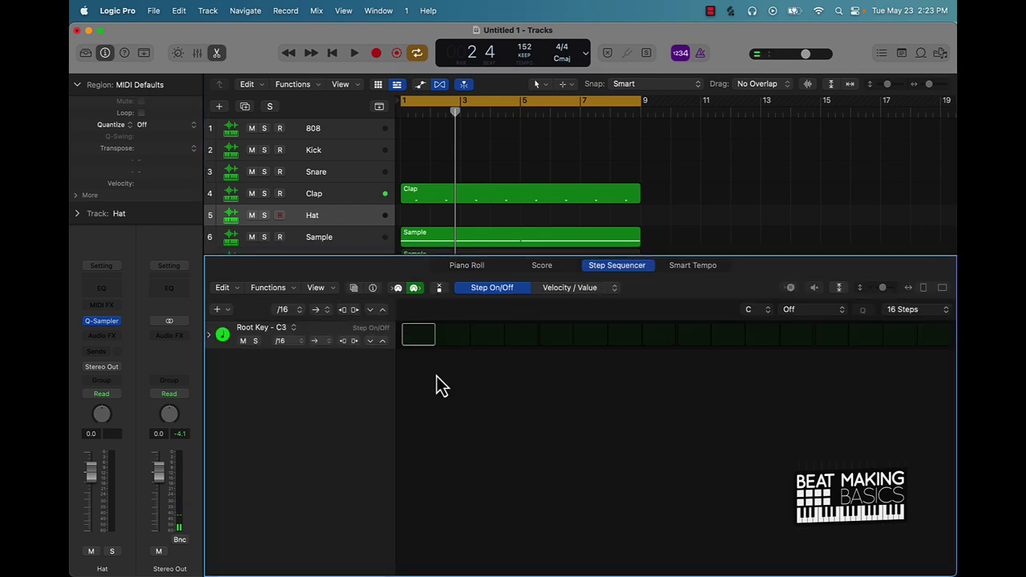
{"action": "key", "text": "Return"}
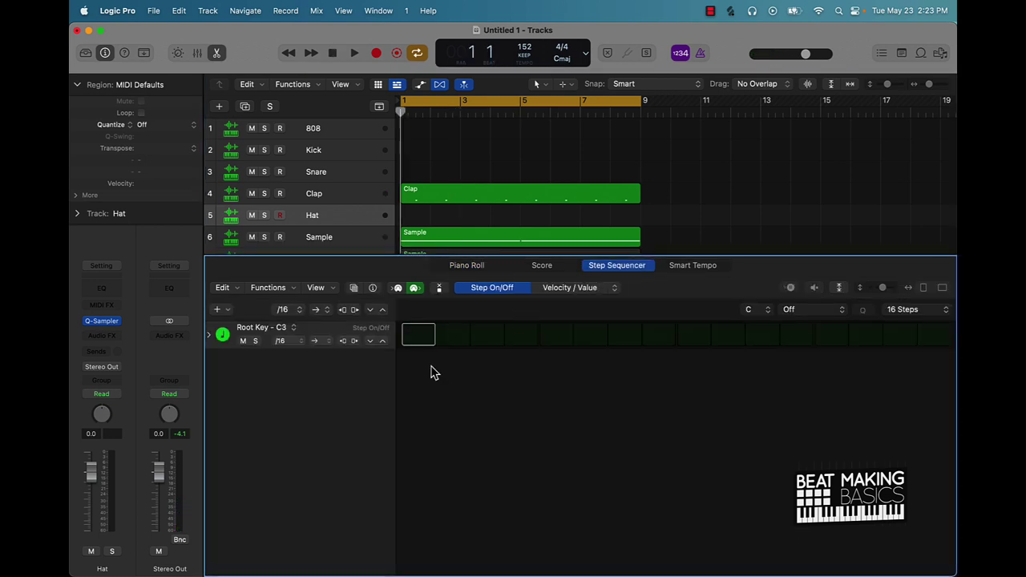
{"action": "left_click", "coordinate": [425, 337]}
{"action": "left_click", "coordinate": [489, 336]}
{"action": "left_click", "coordinate": [558, 336]}
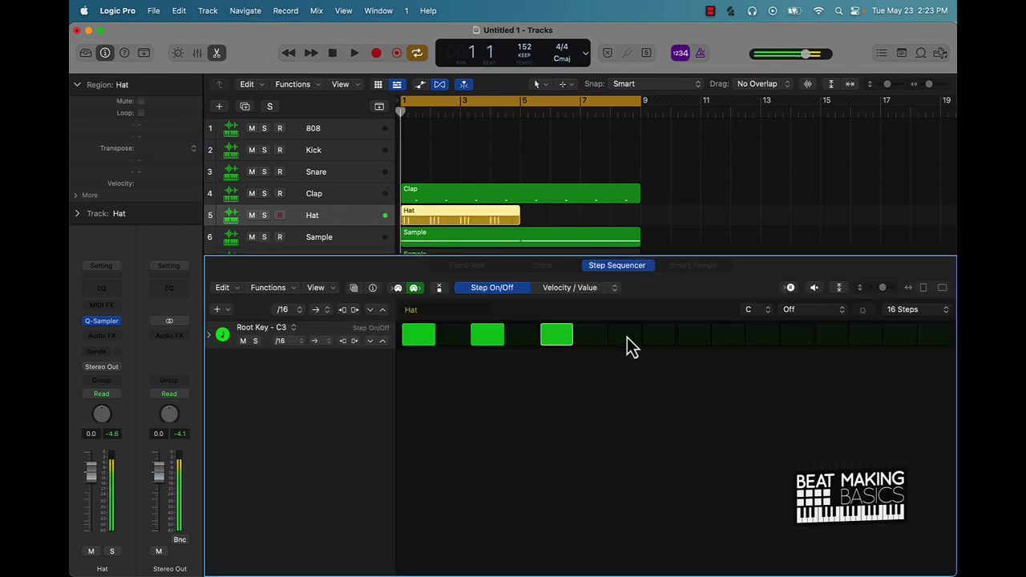
{"action": "left_click", "coordinate": [627, 337]}
{"action": "left_click", "coordinate": [696, 335]}
{"action": "left_click", "coordinate": [757, 337]}
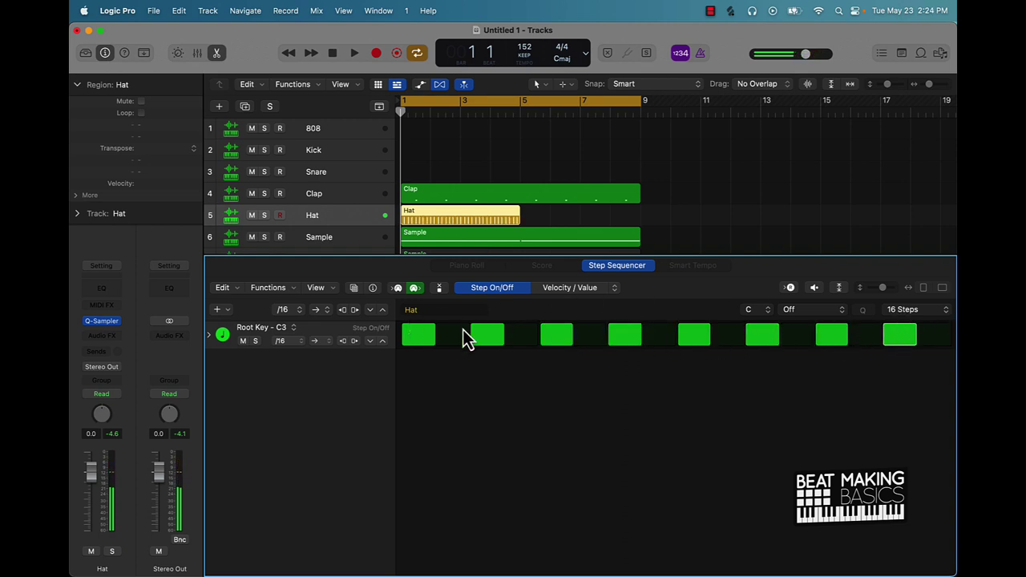
- Set the Hat pattern length to 64 steps and add extra hits on steps 26 and 62 during playback
{"action": "left_click", "coordinate": [930, 309]}
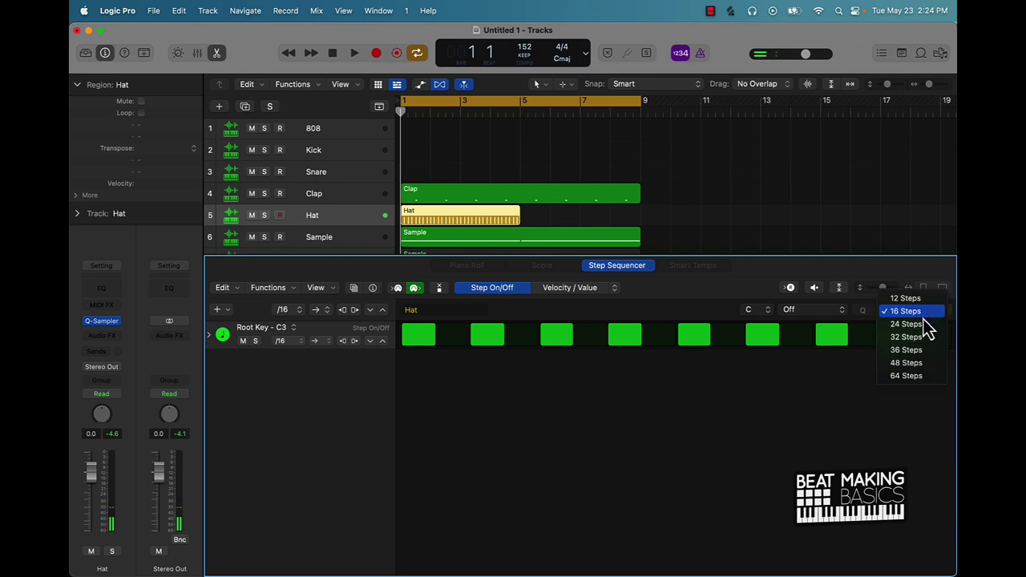
{"action": "left_click", "coordinate": [906, 375]}
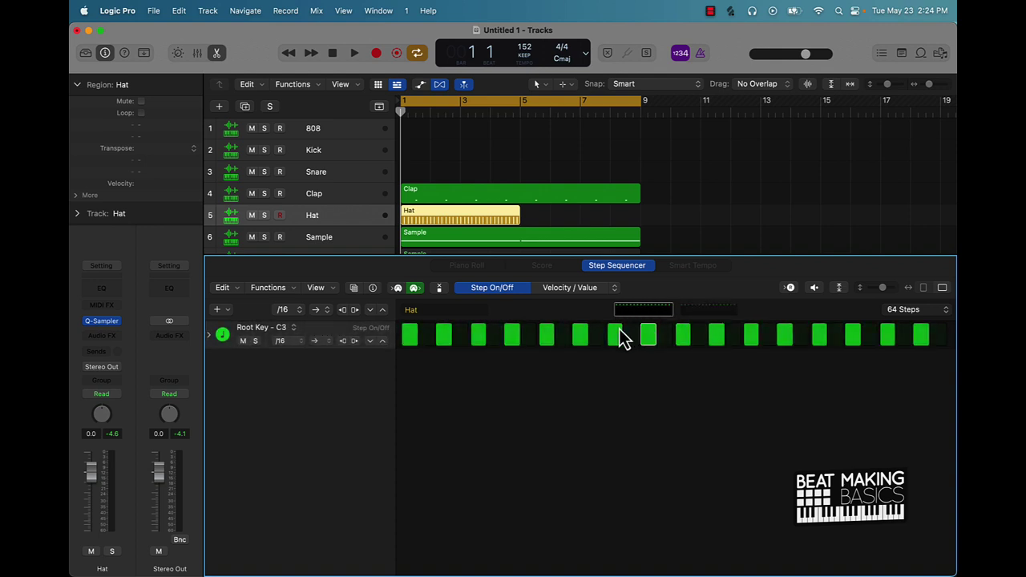
{"action": "key", "text": "space"}
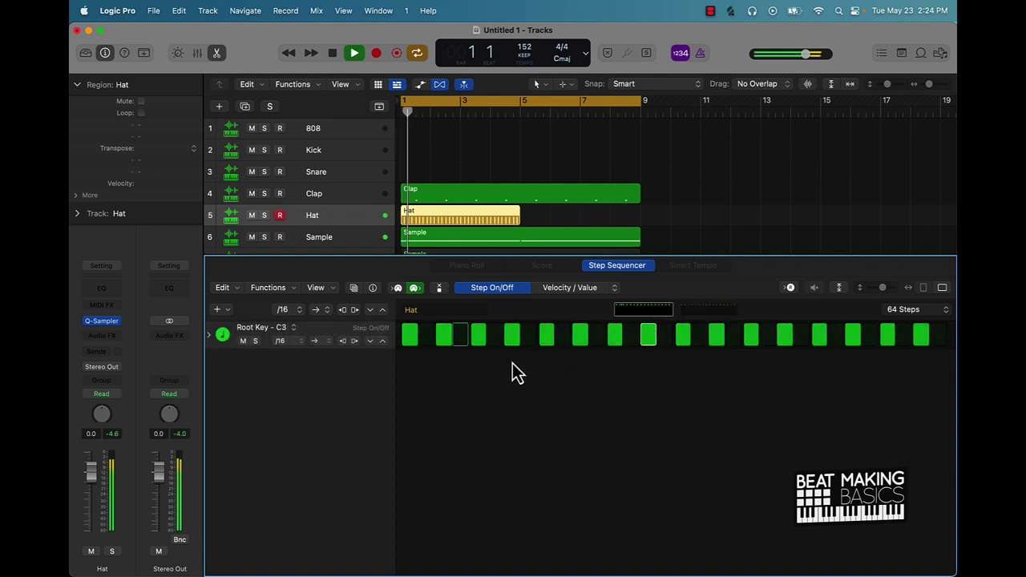
{"action": "left_click", "coordinate": [834, 339]}
{"action": "left_click", "coordinate": [717, 313]}
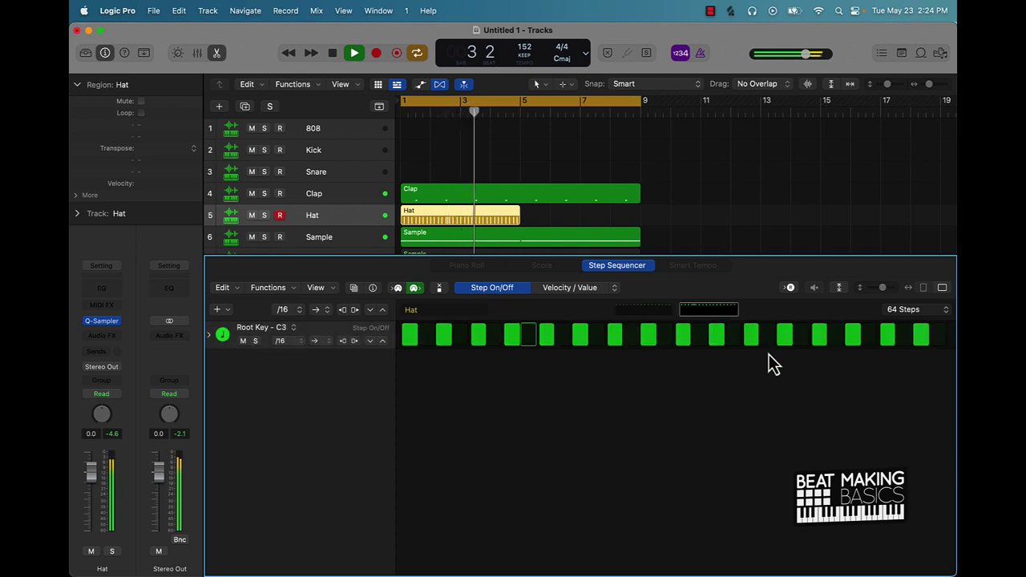
{"action": "left_click", "coordinate": [901, 335]}
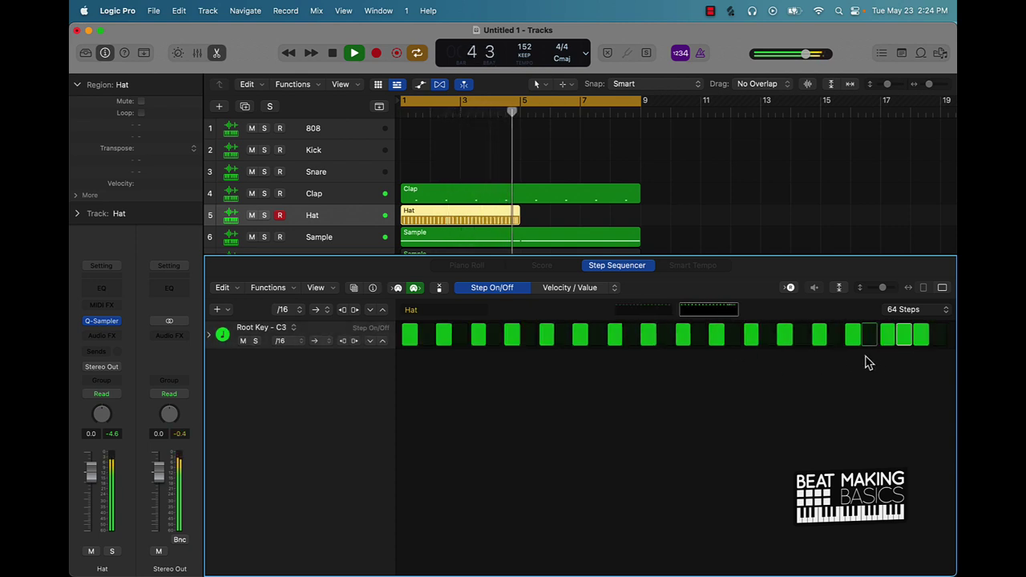
{"action": "key", "text": "space"}
- Repeat the Hat pattern region so a second copy starts at bar 5
{"action": "left_click", "coordinate": [476, 212]}
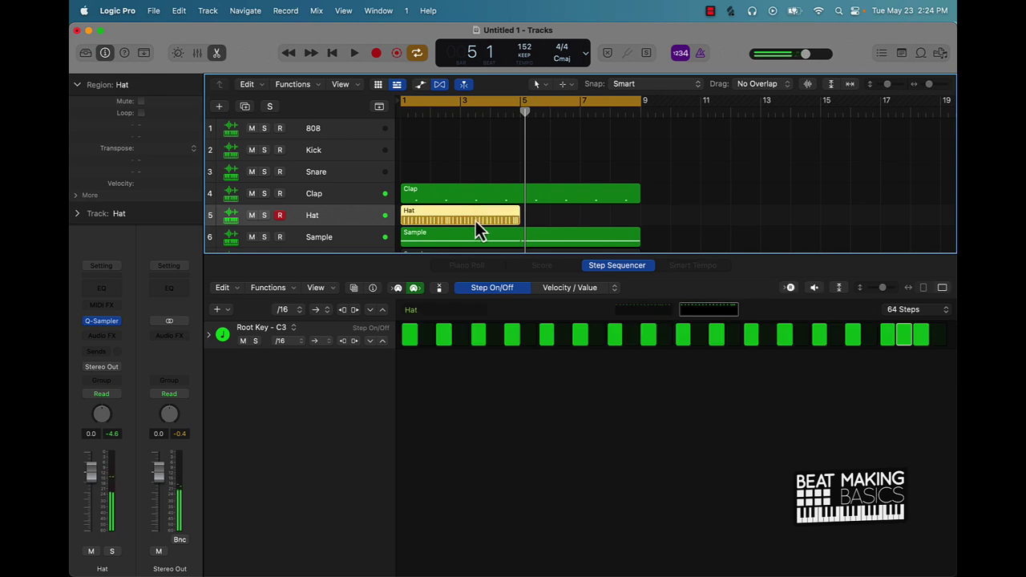
{"action": "scroll", "coordinate": [365, 203], "scroll_direction": "down", "scroll_amount": 1}
{"action": "key", "text": "super+r"}
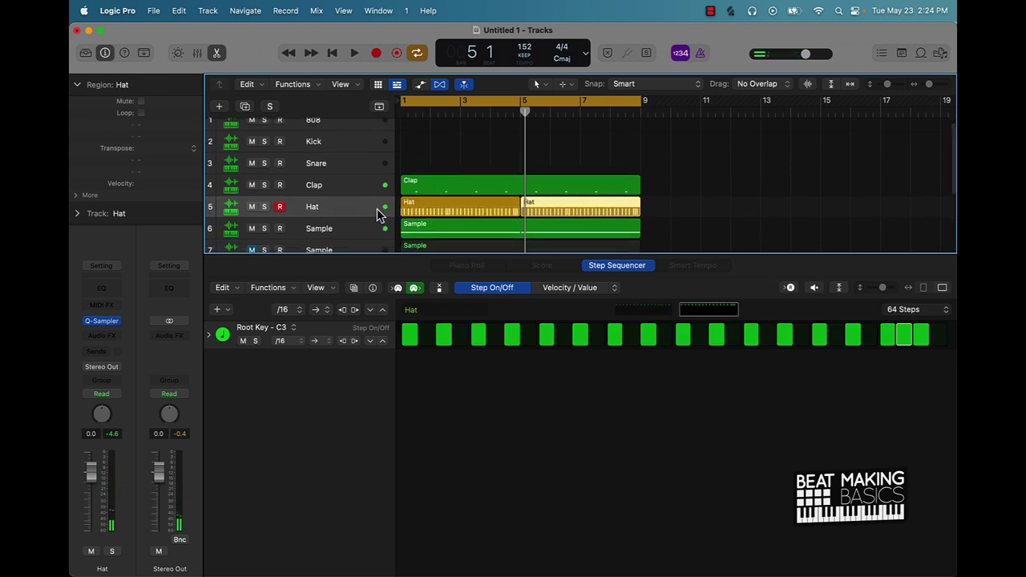
{"action": "scroll", "coordinate": [424, 196], "scroll_direction": "right", "scroll_amount": 1}
{"action": "left_click", "coordinate": [681, 210]}
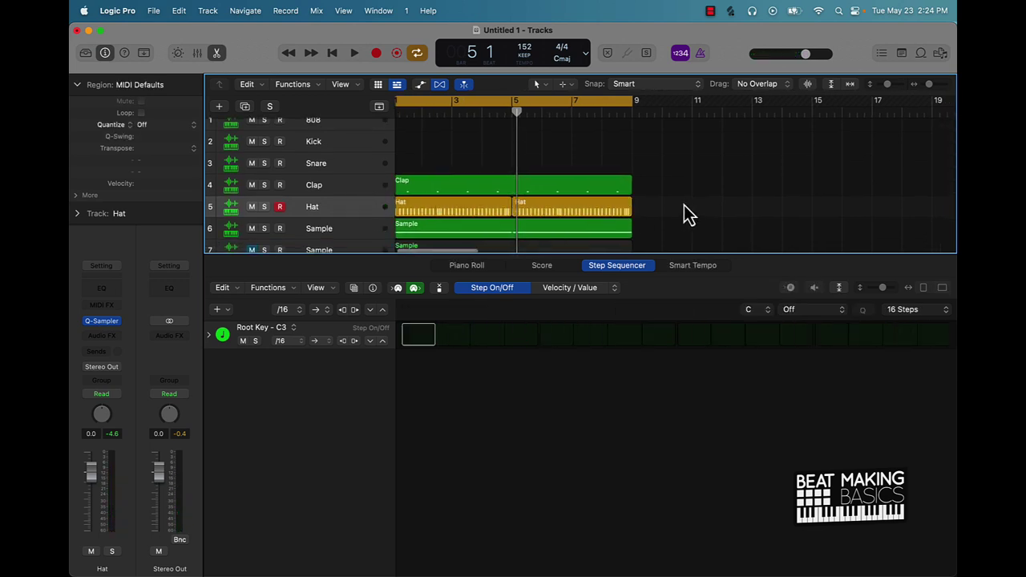
- Add extra hits on steps 8 and 34 in the second Hat pattern region
{"action": "scroll", "coordinate": [684, 205], "scroll_direction": "up", "scroll_amount": 1}
{"action": "left_click", "coordinate": [542, 218]}
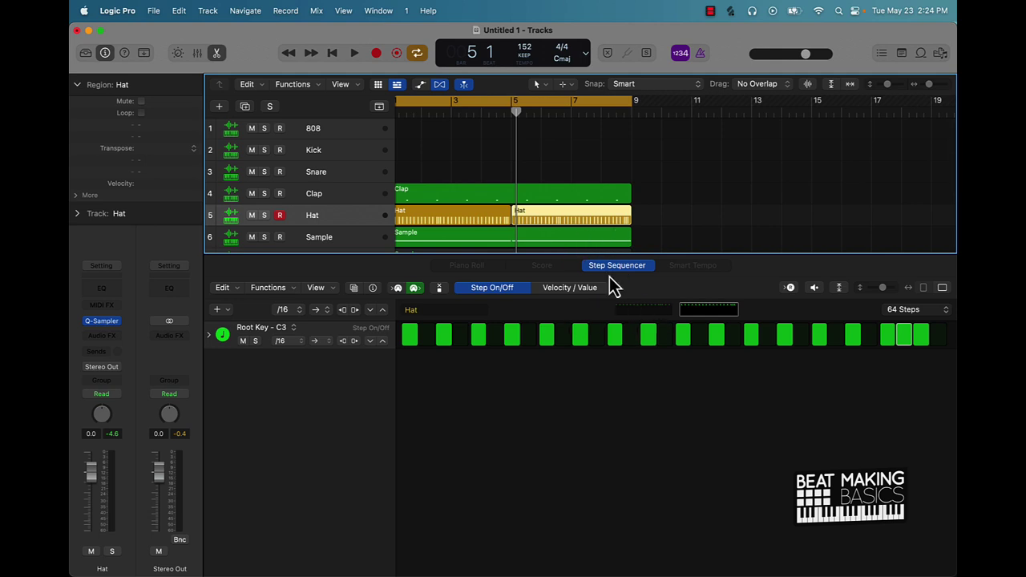
{"action": "left_click", "coordinate": [619, 311]}
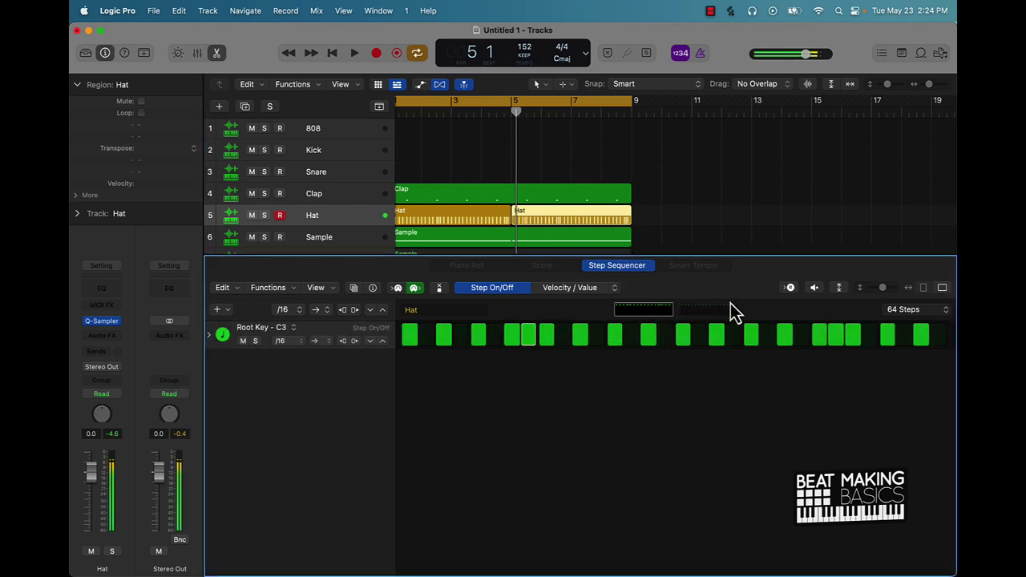
{"action": "left_click", "coordinate": [704, 311]}
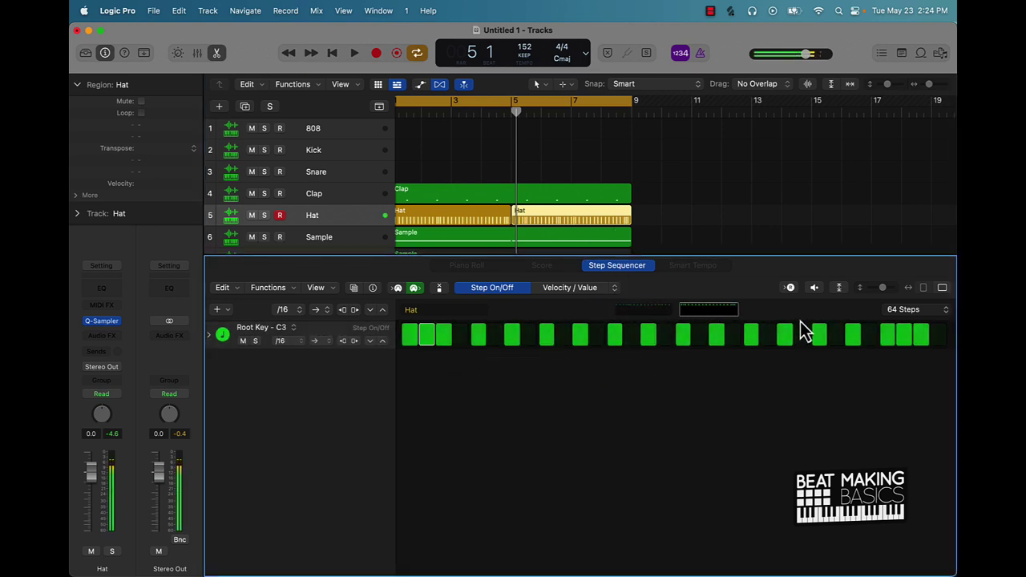
{"action": "left_click", "coordinate": [680, 212]}
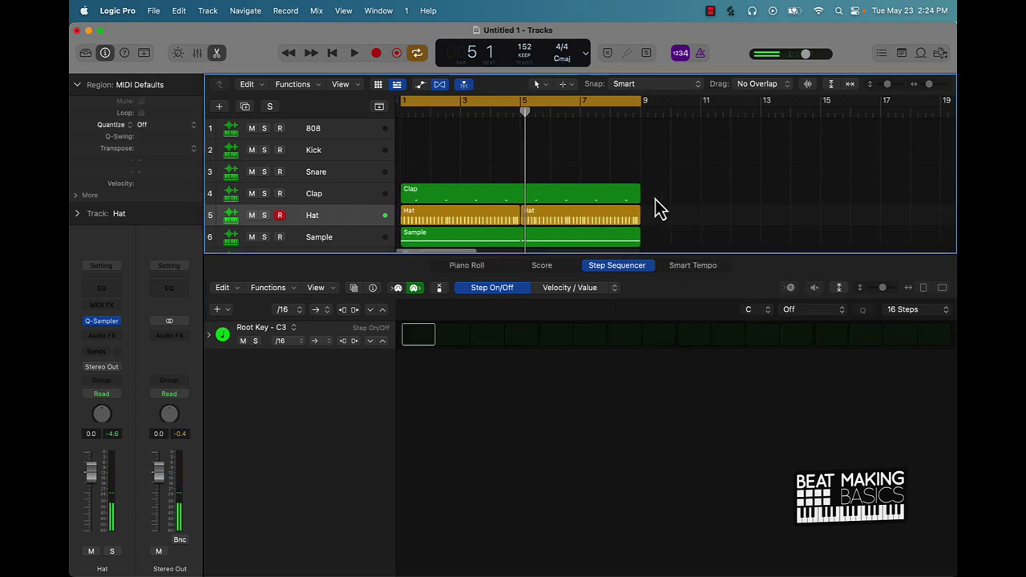
- Play the beat from the start while reviewing the step patterns of both Hat regions
{"action": "left_click", "coordinate": [655, 198], "text": "ctrl+alt"}
{"action": "key", "text": "space"}
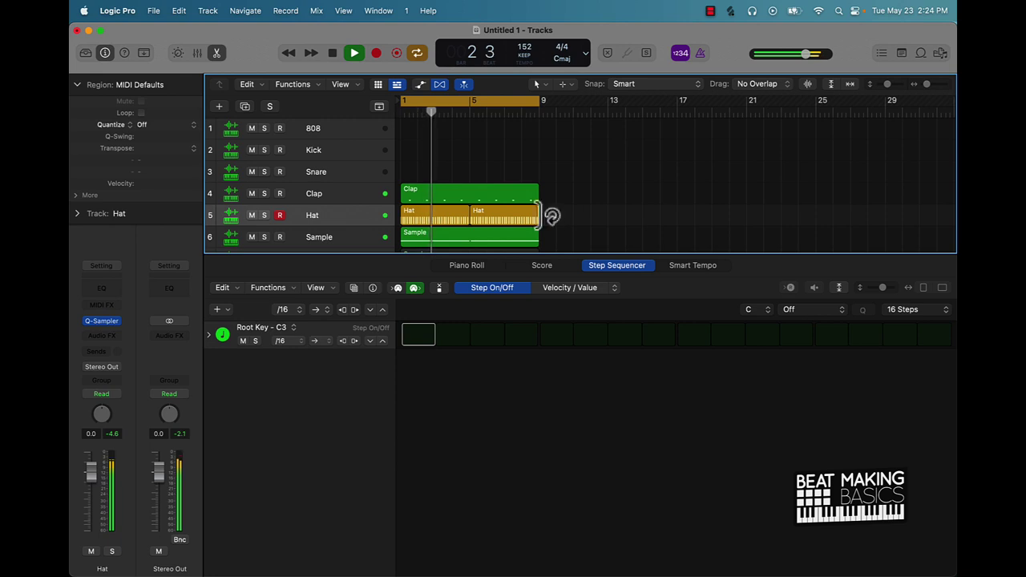
{"action": "left_click_drag", "start_coordinate": [556, 219], "coordinate": [446, 224]}
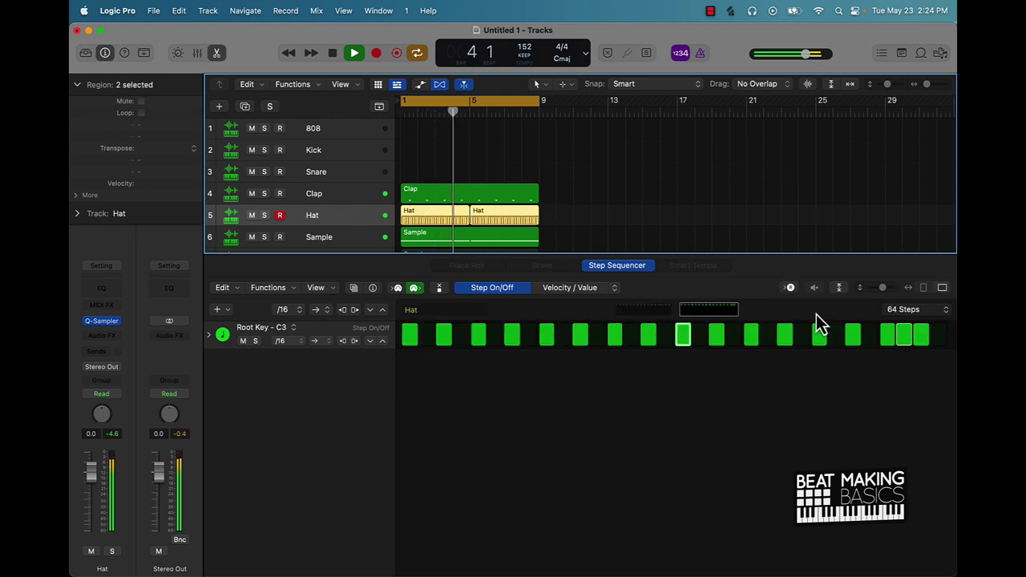
{"action": "left_click", "coordinate": [655, 310]}
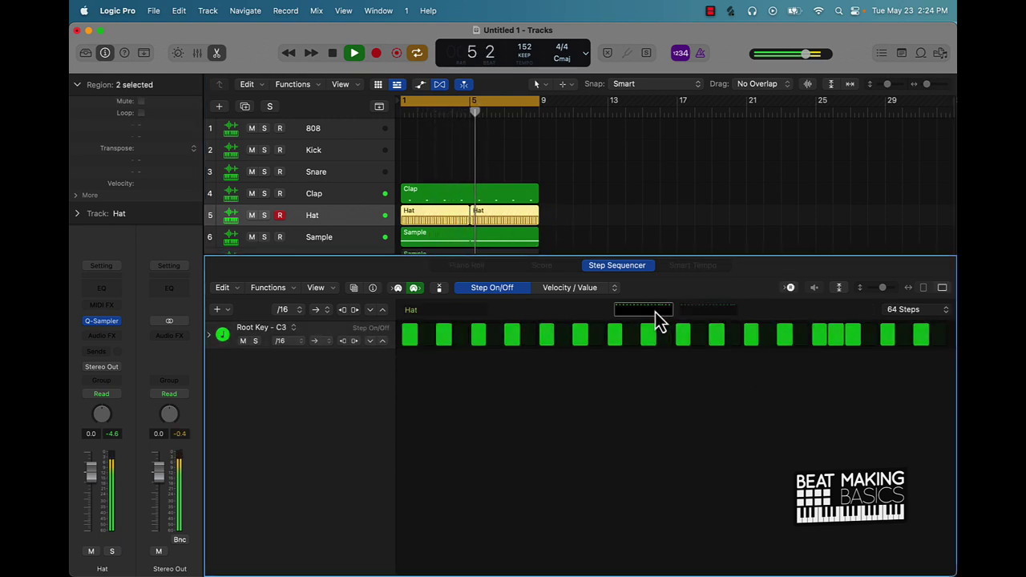
{"action": "left_click", "coordinate": [502, 215]}
{"action": "left_click", "coordinate": [568, 208]}
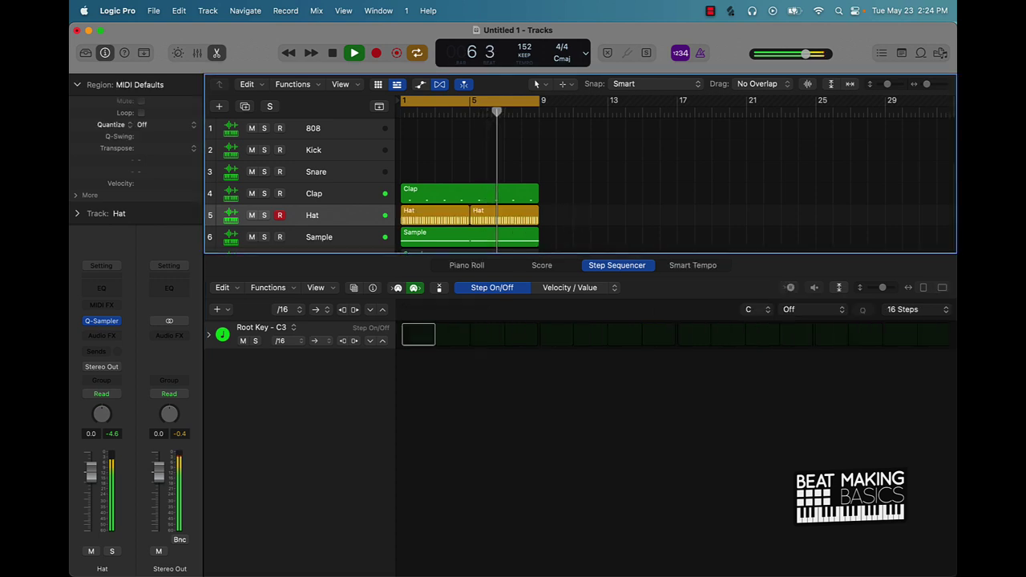
{"action": "left_click", "coordinate": [522, 220]}
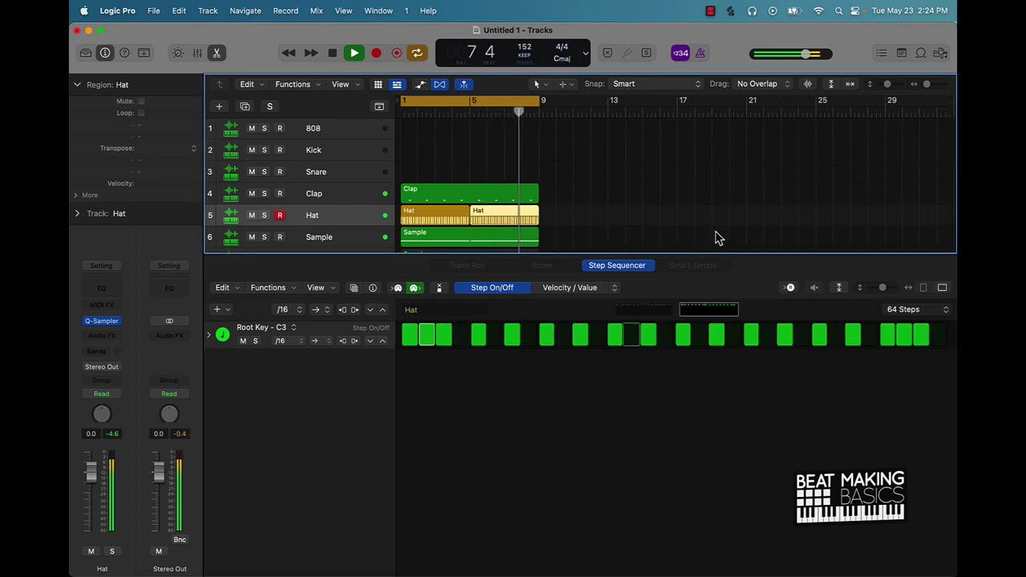
{"action": "key", "text": "space"}
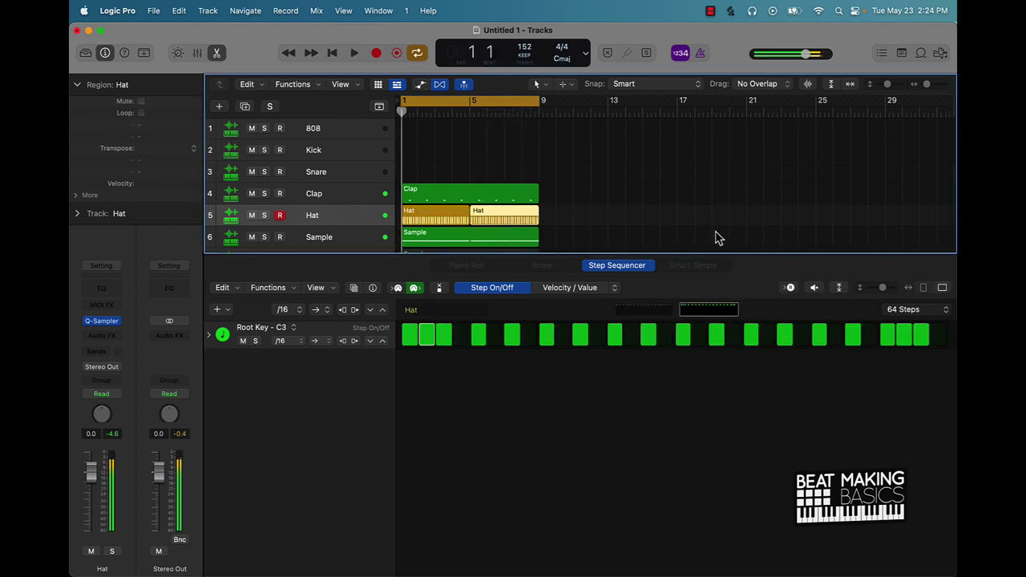
- Convert both Hat pattern regions to MIDI and join them into one region
{"action": "left_click", "coordinate": [617, 237]}
{"action": "left_click_drag", "start_coordinate": [592, 223], "coordinate": [414, 213]}
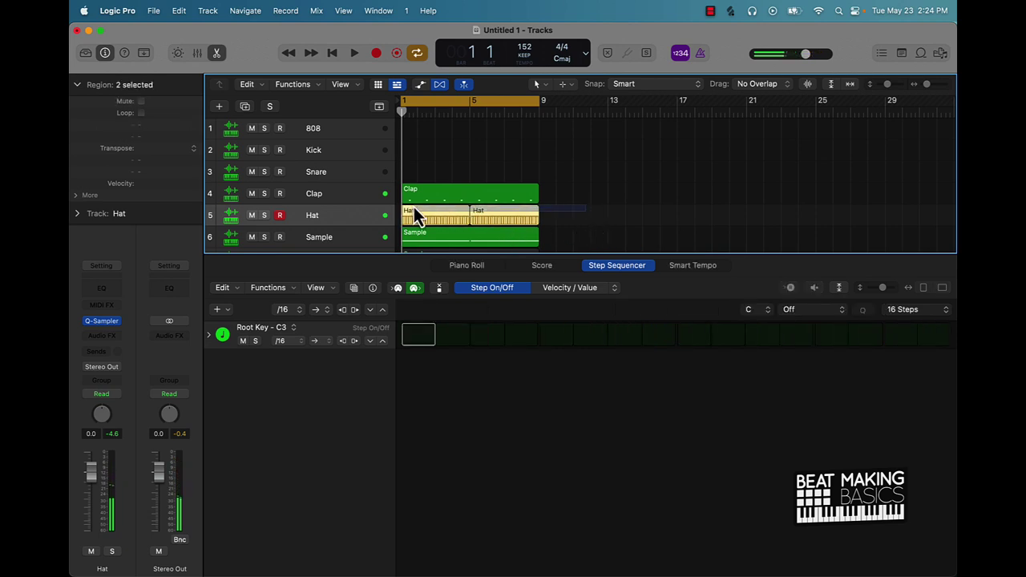
{"action": "scroll", "coordinate": [420, 218], "scroll_direction": "right", "scroll_amount": 1}
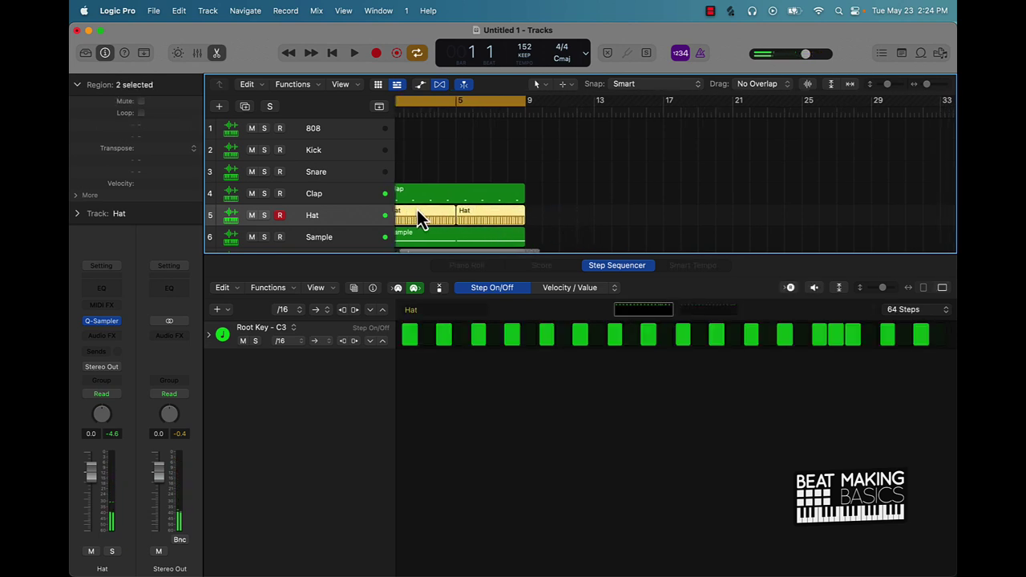
{"action": "right_click", "coordinate": [471, 217]}
{"action": "left_click", "coordinate": [521, 220]}
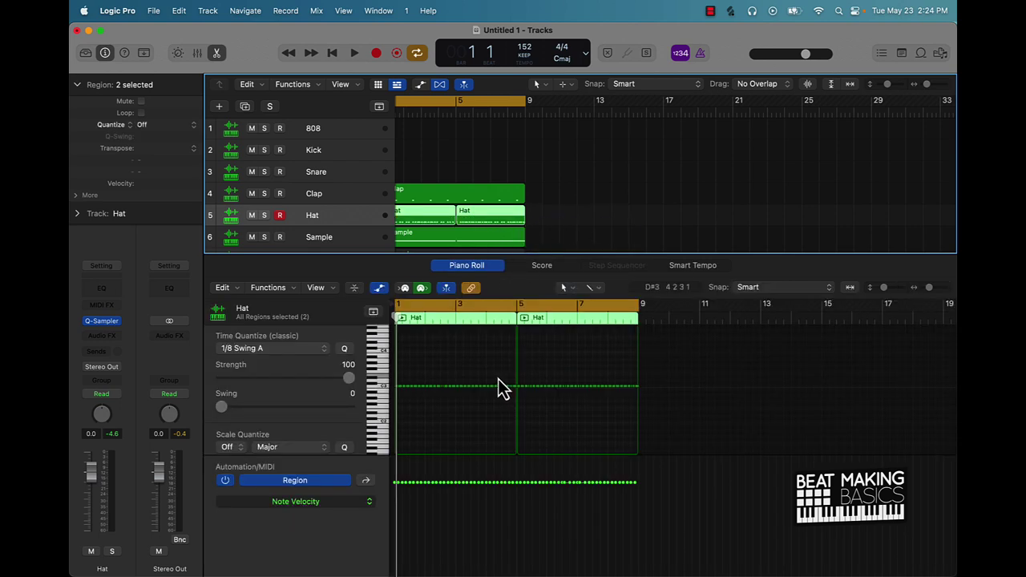
{"action": "key", "text": "super+j"}
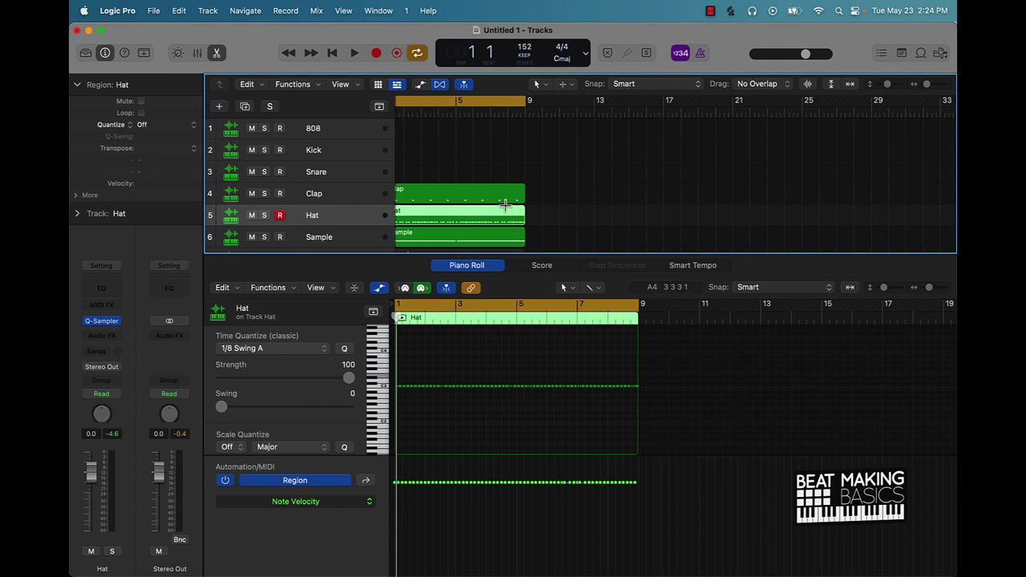
- Give the three-note hat roll at bar 2, beat 3 a descending velocity ramp in the Piano Roll
{"action": "left_click", "coordinate": [498, 361], "text": "ctrl+alt"}
{"action": "scroll", "coordinate": [499, 361], "scroll_direction": "down", "scroll_amount": 3}
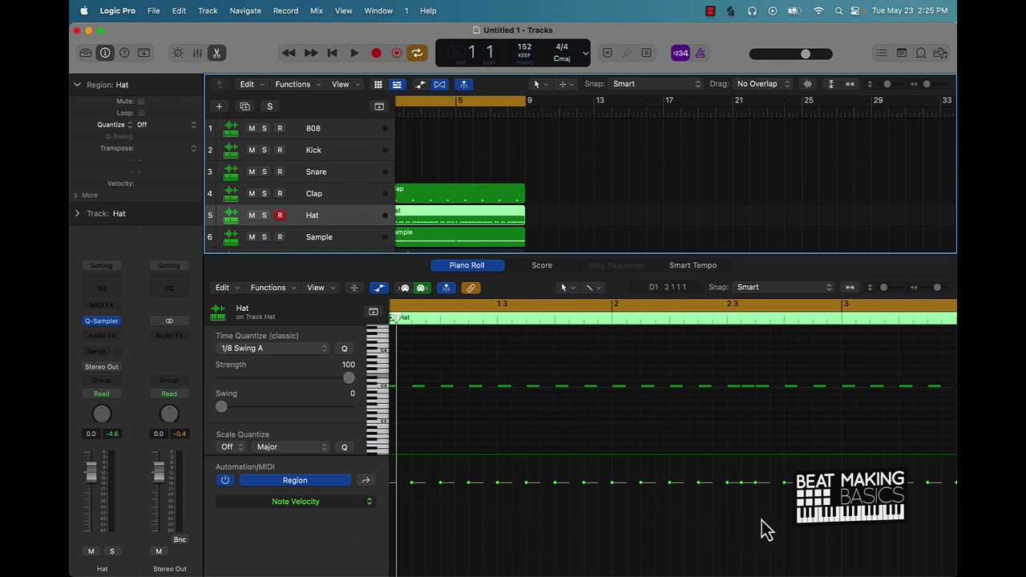
{"action": "left_click_drag", "start_coordinate": [770, 543], "coordinate": [729, 484]}
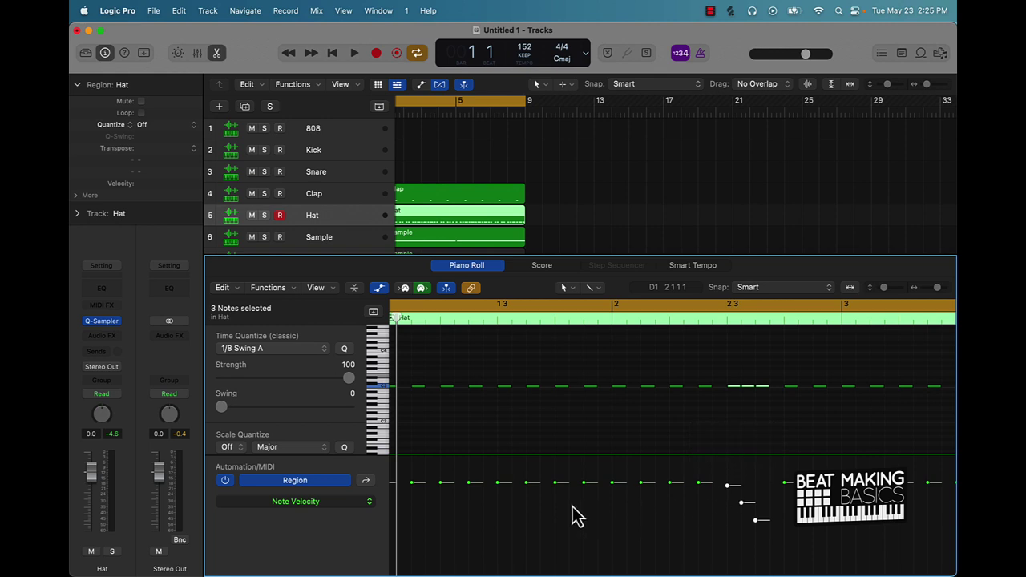
{"action": "scroll", "coordinate": [577, 515], "scroll_direction": "right", "scroll_amount": 10}
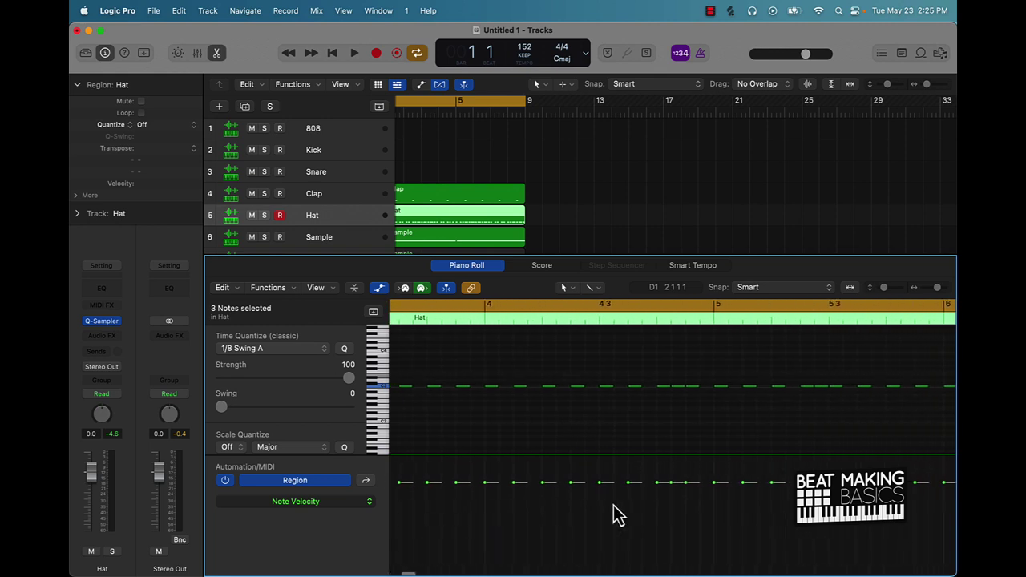
- Draw a descending velocity ramp on the hat roll at bar 4, beat 4, and an ascending one on the roll just before bar 5, beat 3
{"action": "left_click_drag", "start_coordinate": [696, 528], "coordinate": [650, 486]}
{"action": "scroll", "coordinate": [725, 499], "scroll_direction": "right", "scroll_amount": 4}
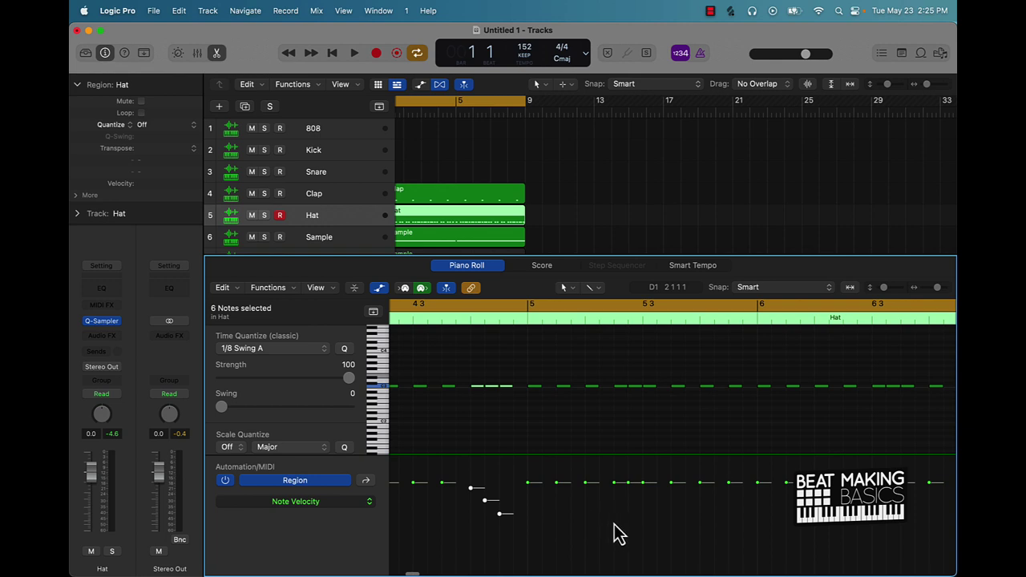
{"action": "left_click_drag", "start_coordinate": [614, 517], "coordinate": [657, 492]}
{"action": "left_click", "coordinate": [617, 491]}
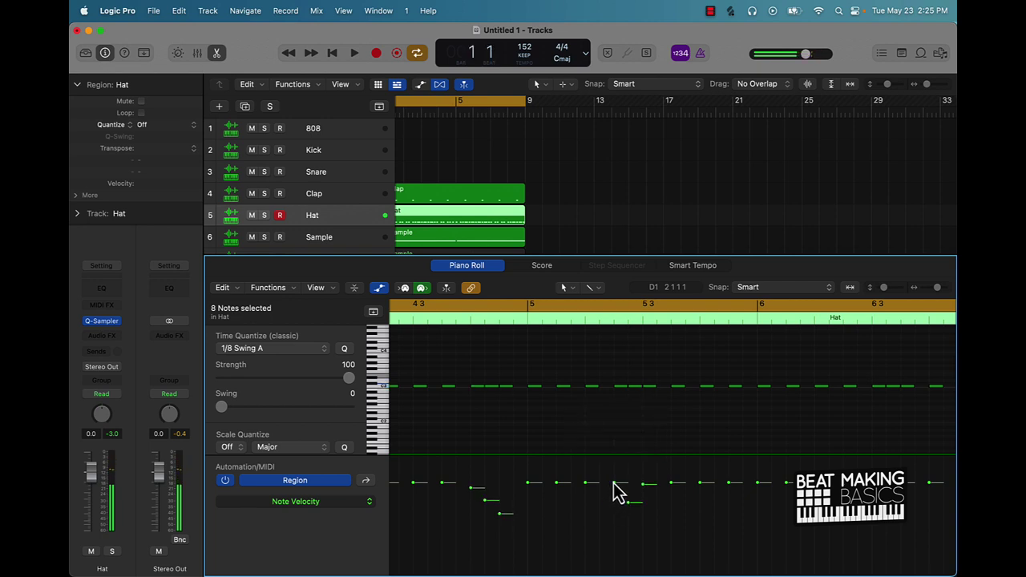
{"action": "left_click_drag", "start_coordinate": [613, 484], "coordinate": [664, 509]}
- Draw descending velocity ramps on the remaining three-note hat rolls in bars 6, 7 and 8, and play the beat
{"action": "scroll", "coordinate": [694, 511], "scroll_direction": "right", "scroll_amount": 5}
{"action": "left_click_drag", "start_coordinate": [753, 486], "coordinate": [778, 498]}
{"action": "scroll", "coordinate": [778, 501], "scroll_direction": "right", "scroll_amount": 6}
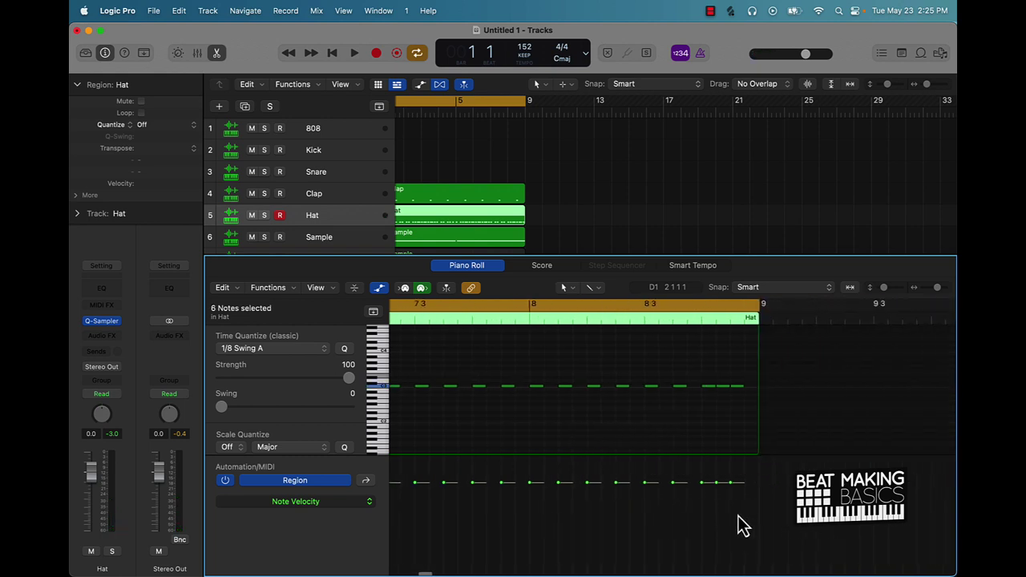
{"action": "left_click_drag", "start_coordinate": [702, 486], "coordinate": [731, 506]}
{"action": "scroll", "coordinate": [676, 522], "scroll_direction": "left", "scroll_amount": 8}
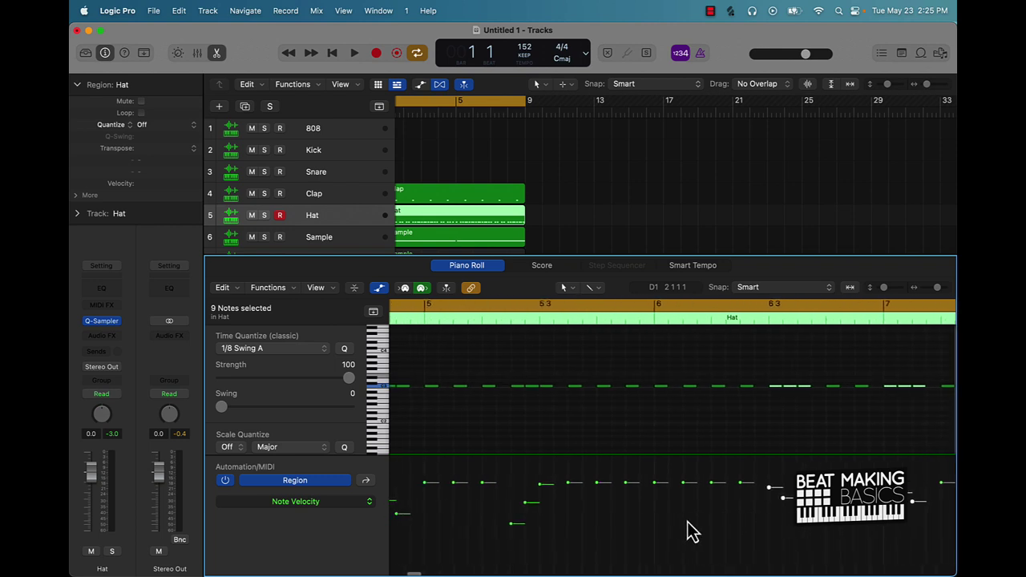
{"action": "key", "text": "space"}
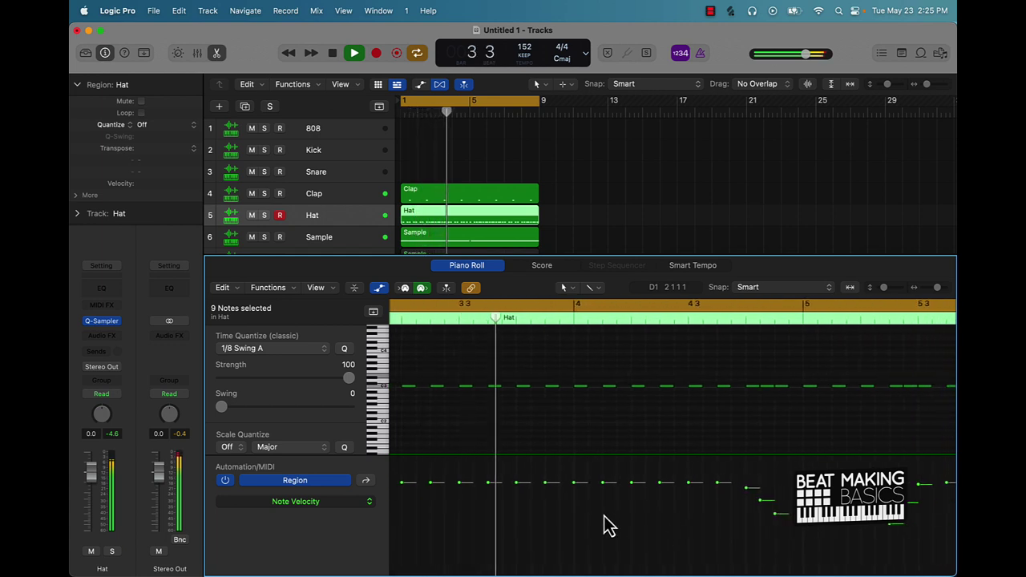
{"action": "key", "text": "space"}
- Apply the Humanize MIDI transform to all Hat notes with random position, velocity and length of 10
{"action": "key", "text": "super+a"}
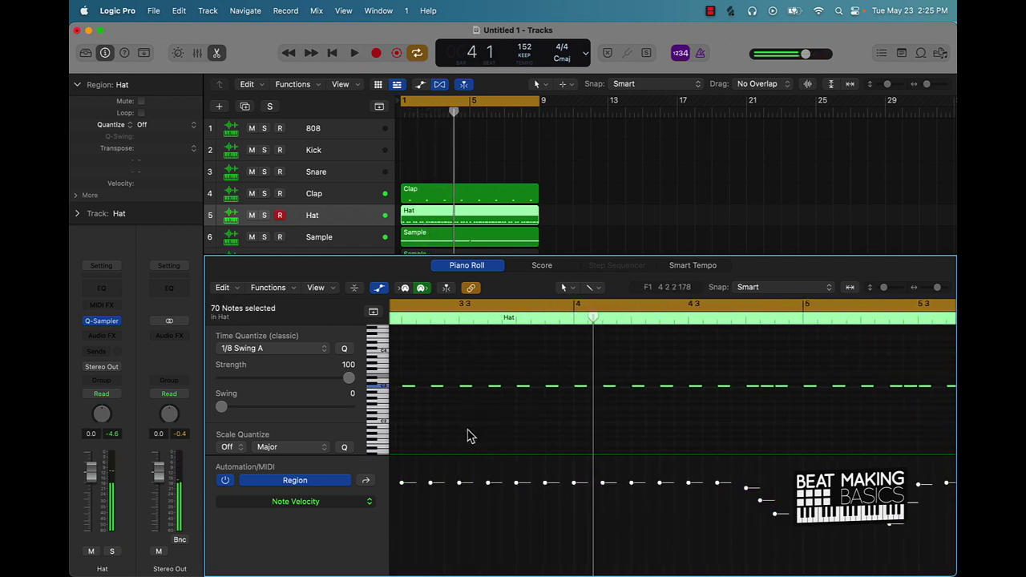
{"action": "left_click", "coordinate": [273, 287]}
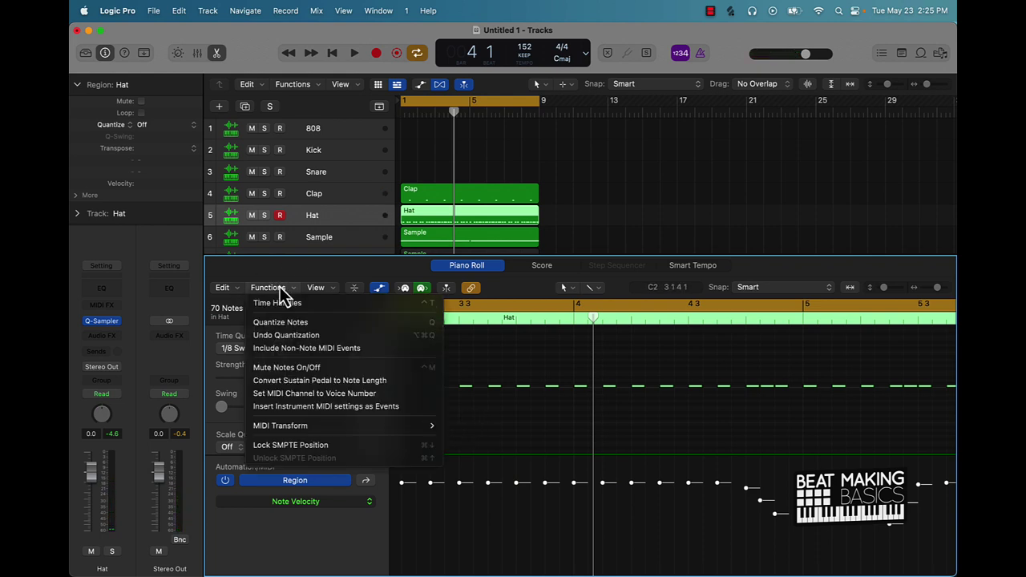
{"action": "mouse_move", "coordinate": [335, 427]}
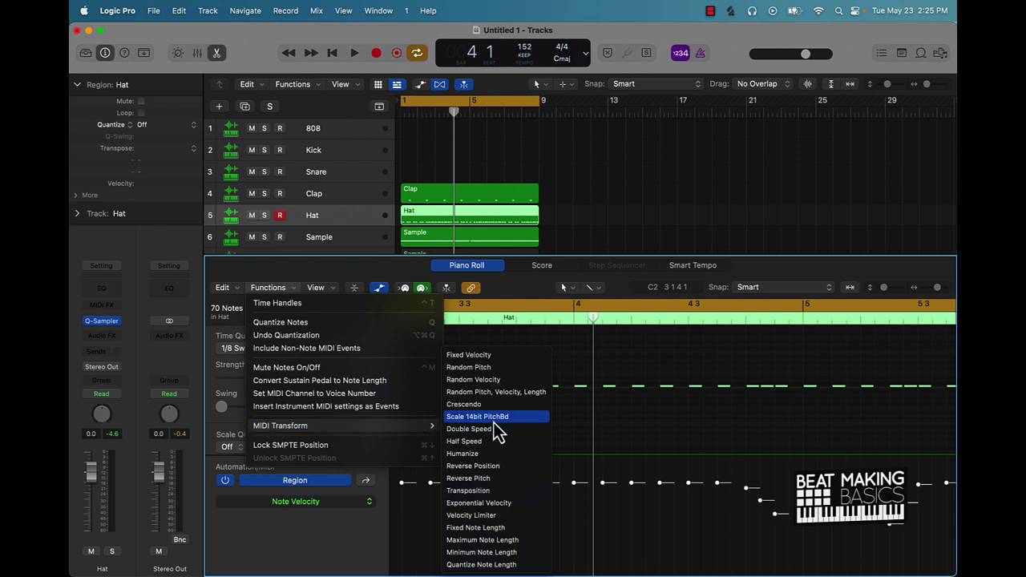
{"action": "left_click", "coordinate": [500, 454]}
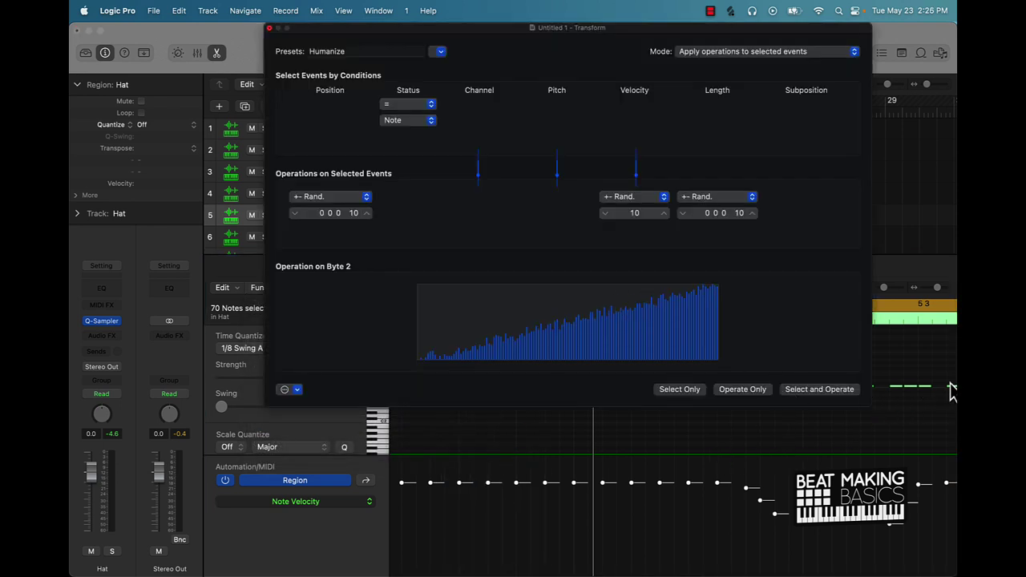
{"action": "left_click", "coordinate": [817, 389]}
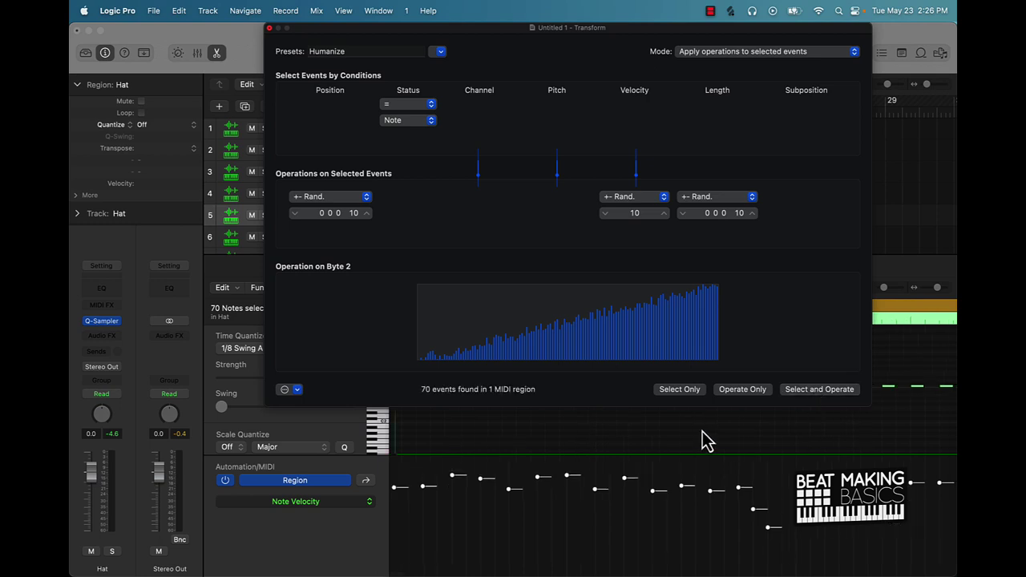
{"action": "left_click", "coordinate": [701, 441]}
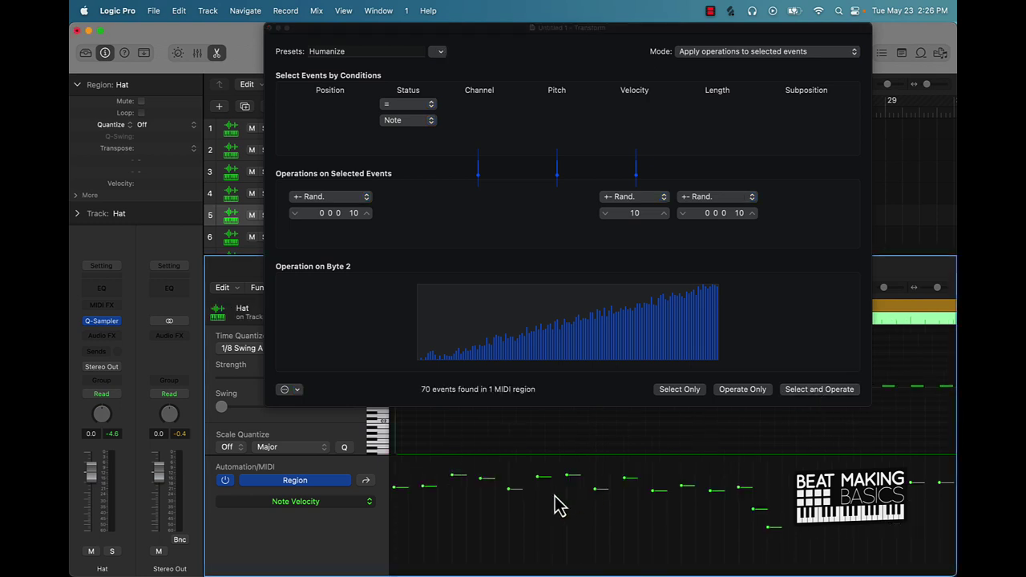
{"action": "left_click", "coordinate": [270, 28]}
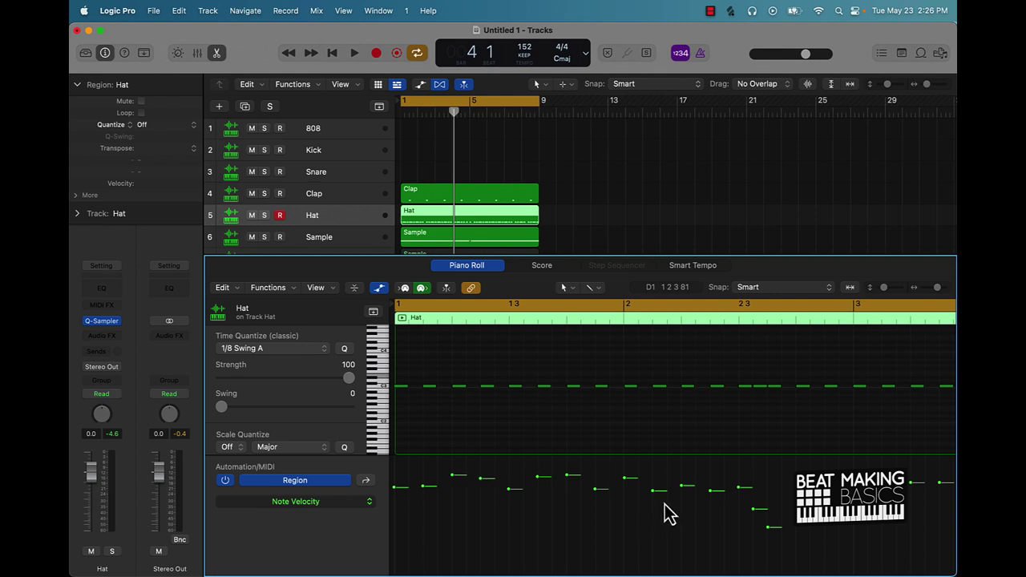
- Audition the first hat note and play the beat from the start to check the humanized hats
{"action": "key", "text": "Return"}
{"action": "key", "text": "space"}
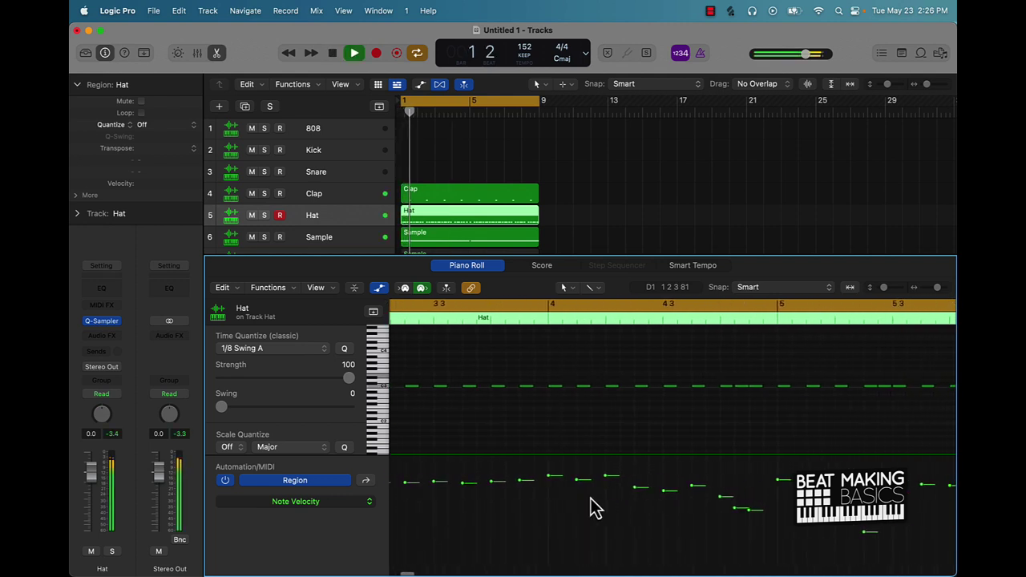
{"action": "key", "text": "space"}
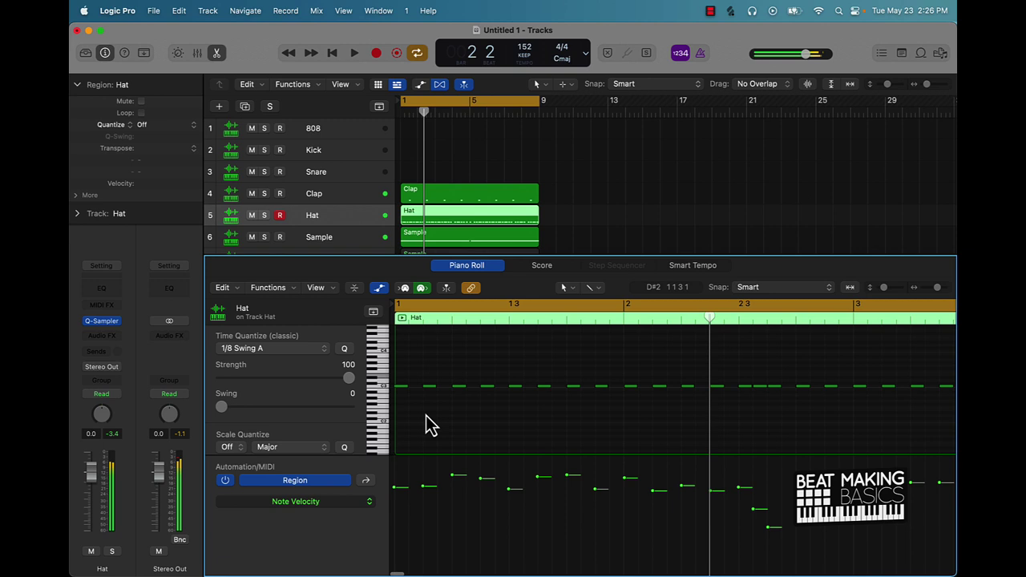
{"action": "left_click", "coordinate": [395, 385]}
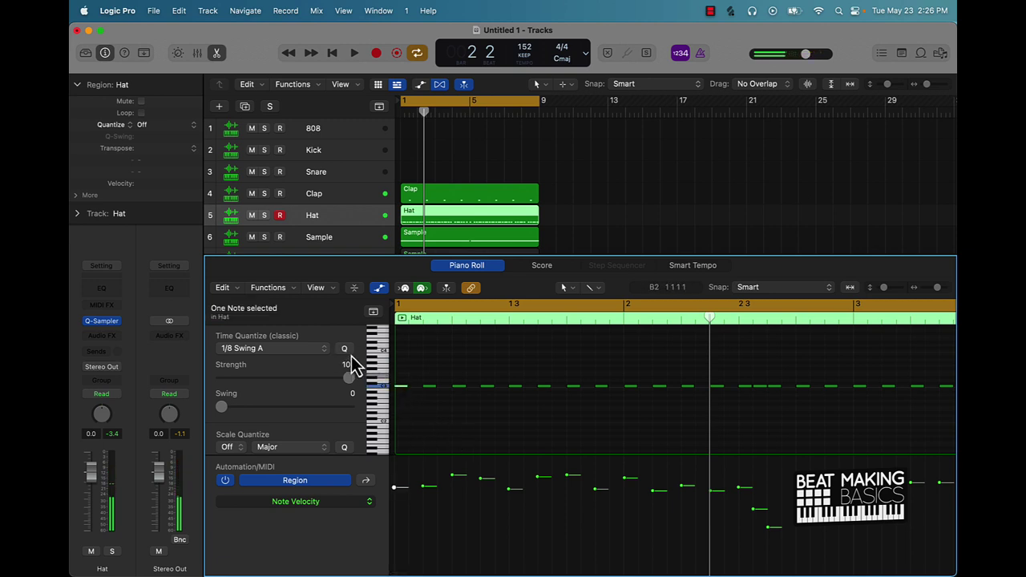
{"action": "left_click", "coordinate": [412, 405]}
{"action": "key", "text": "Return"}
{"action": "key", "text": "space"}
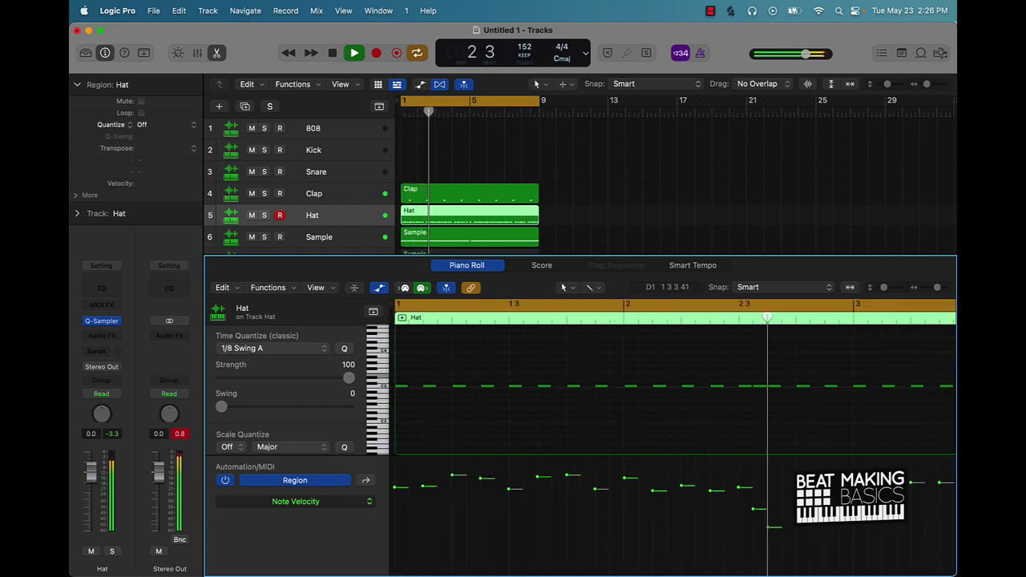
{"action": "key", "text": "space"}
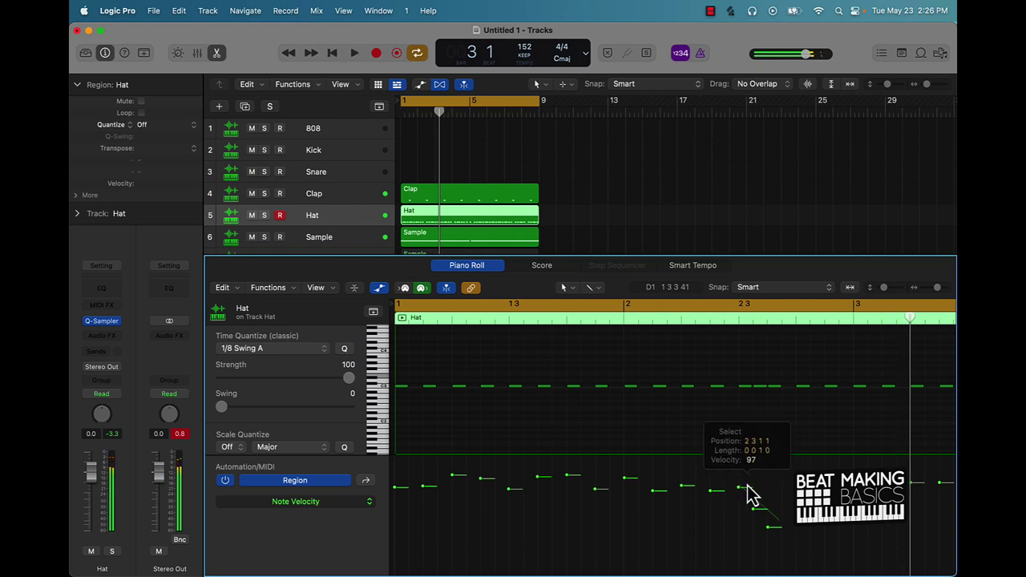
- Redraw the descending velocity ramps on the hat rolls at bar 2, beat 3 and bar 4, beat 4
{"action": "left_click_drag", "start_coordinate": [747, 489], "coordinate": [875, 529]}
{"action": "scroll", "coordinate": [873, 527], "scroll_direction": "right", "scroll_amount": 10}
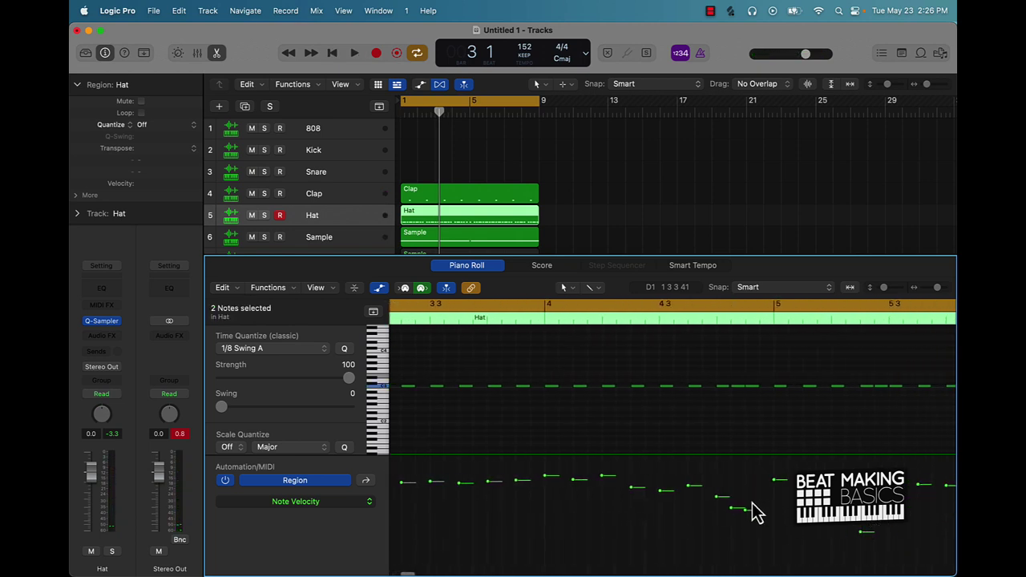
{"action": "left_click_drag", "start_coordinate": [751, 502], "coordinate": [716, 481]}
{"action": "scroll", "coordinate": [781, 493], "scroll_direction": "right", "scroll_amount": 4}
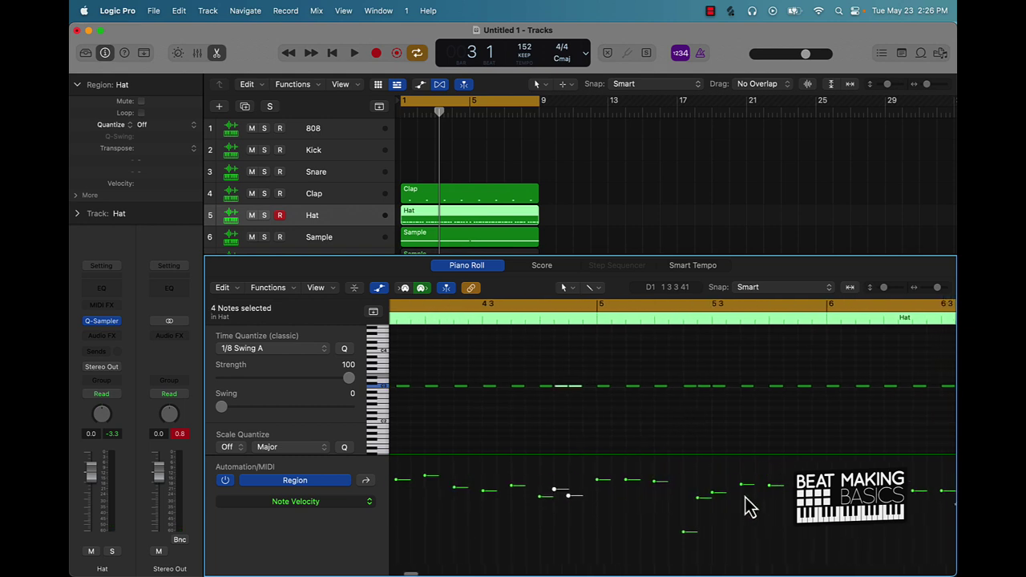
{"action": "left_click_drag", "start_coordinate": [538, 498], "coordinate": [540, 481]}
{"action": "left_click", "coordinate": [535, 509]}
{"action": "scroll", "coordinate": [630, 497], "scroll_direction": "right", "scroll_amount": 4}
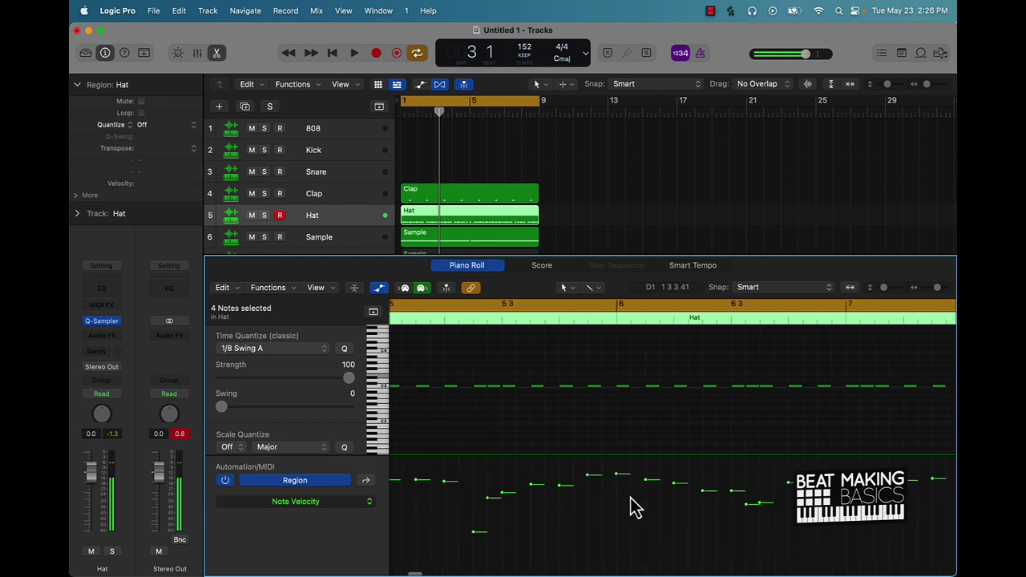
- Redraw the velocity ramps on the hat rolls in bars 5, 7 and 8, ascending in bar 5, and play the beat
{"action": "left_click_drag", "start_coordinate": [474, 527], "coordinate": [522, 487]}
{"action": "left_click_drag", "start_coordinate": [842, 481], "coordinate": [885, 505]}
{"action": "scroll", "coordinate": [909, 513], "scroll_direction": "right", "scroll_amount": 10}
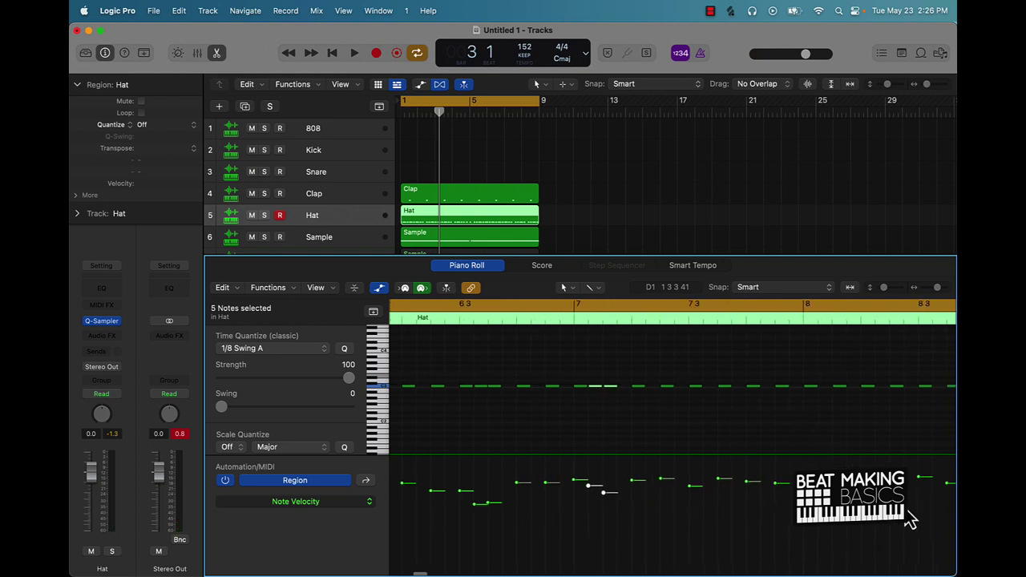
{"action": "left_click_drag", "start_coordinate": [766, 510], "coordinate": [716, 485]}
{"action": "key", "text": "space"}
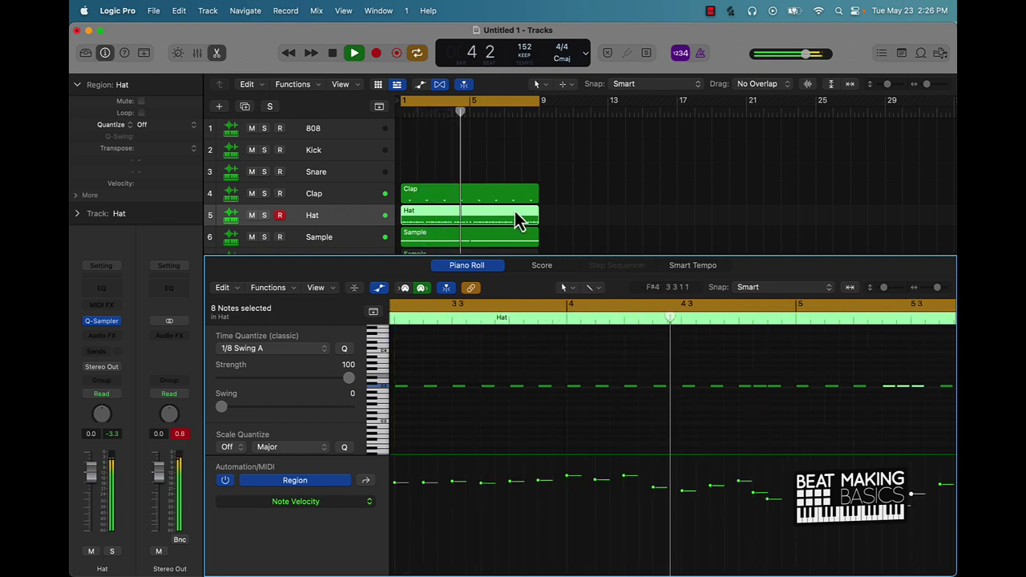
{"action": "left_click", "coordinate": [556, 216]}
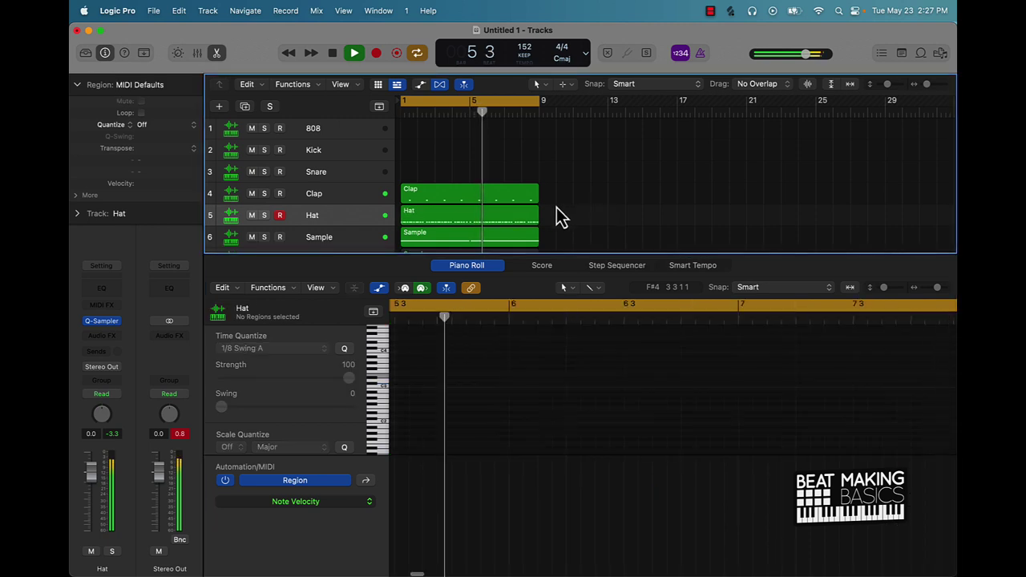
- Create a step pattern at bar 1 on the Snare track with a hit on step 9, and set its length to 32 steps
{"action": "left_click", "coordinate": [318, 177]}
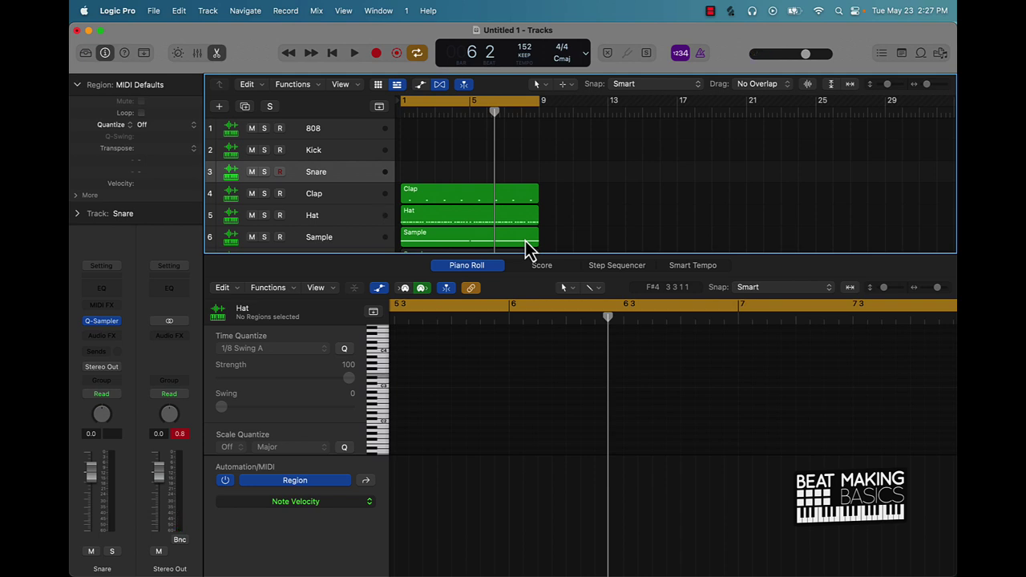
{"action": "left_click", "coordinate": [619, 266]}
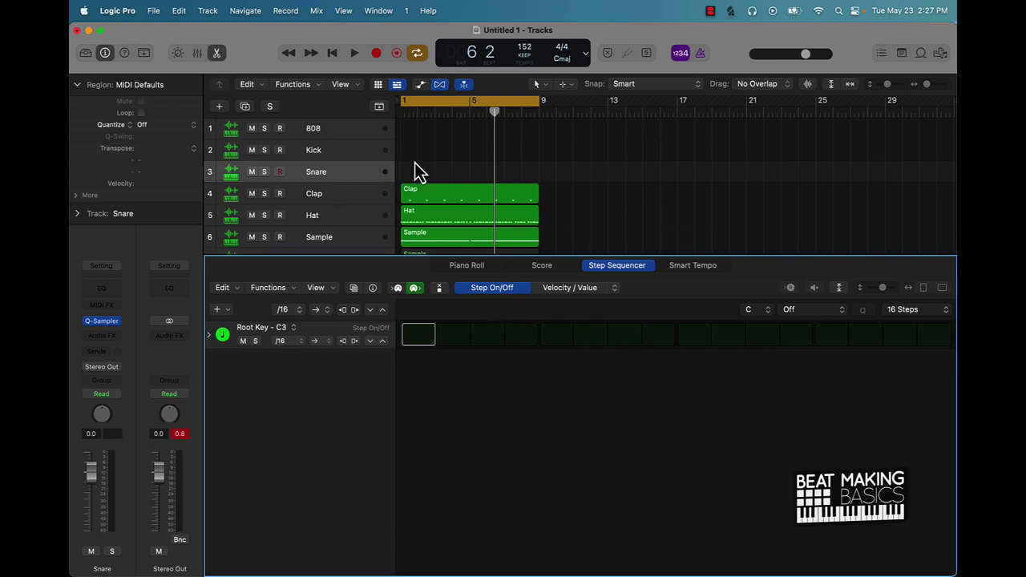
{"action": "key", "text": "Return"}
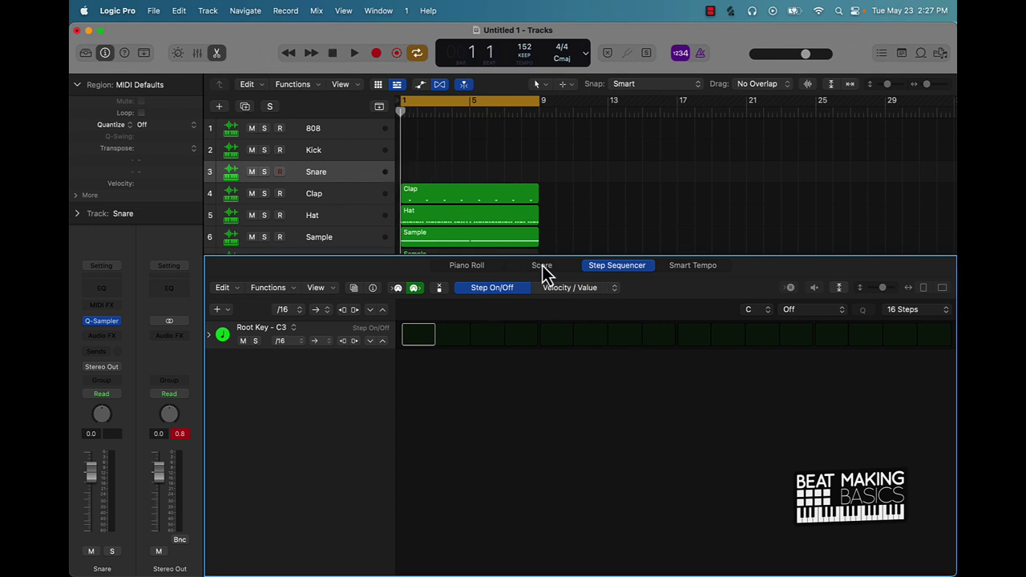
{"action": "left_click", "coordinate": [691, 335]}
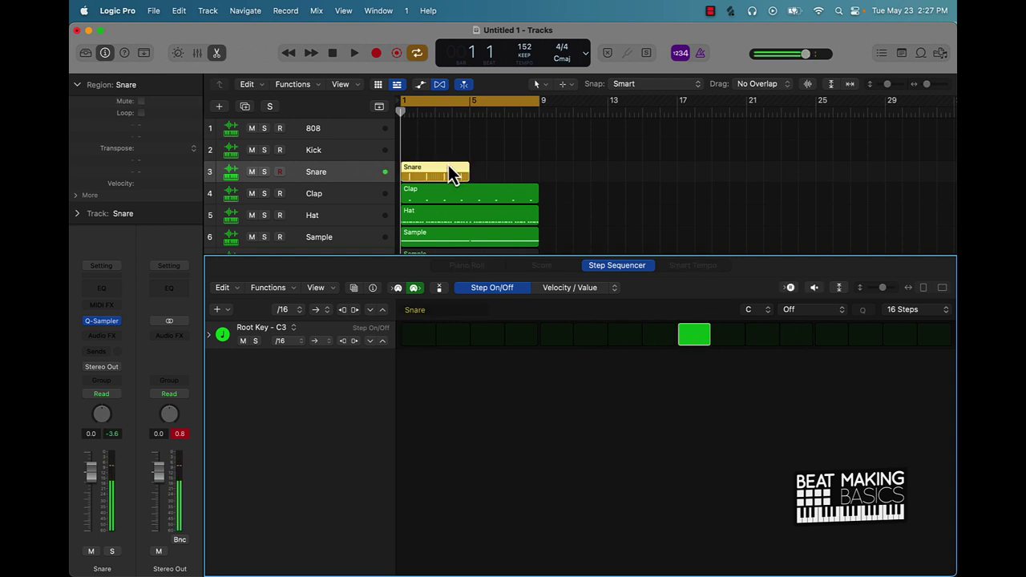
{"action": "left_click", "coordinate": [907, 313]}
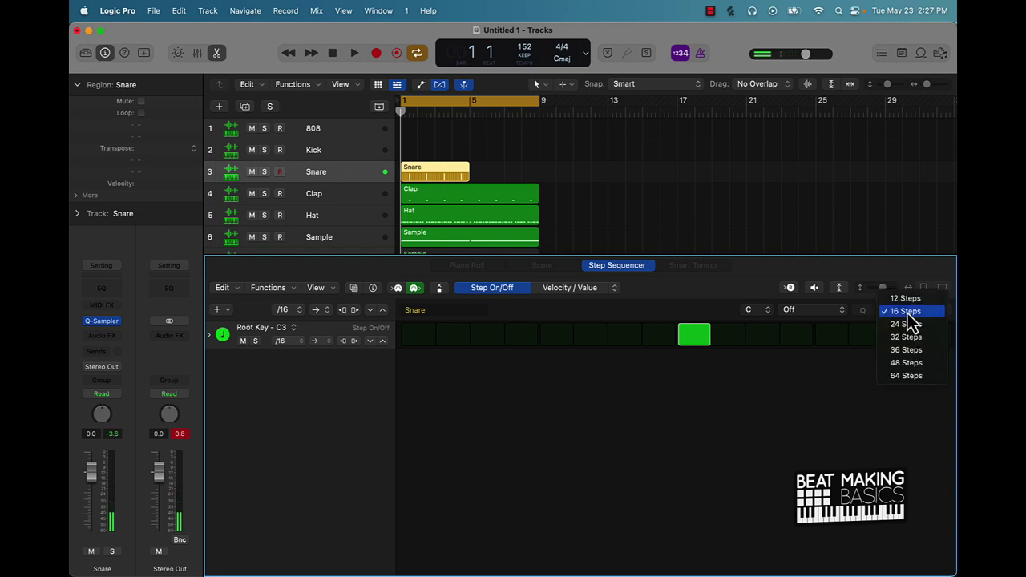
{"action": "left_click", "coordinate": [913, 341]}
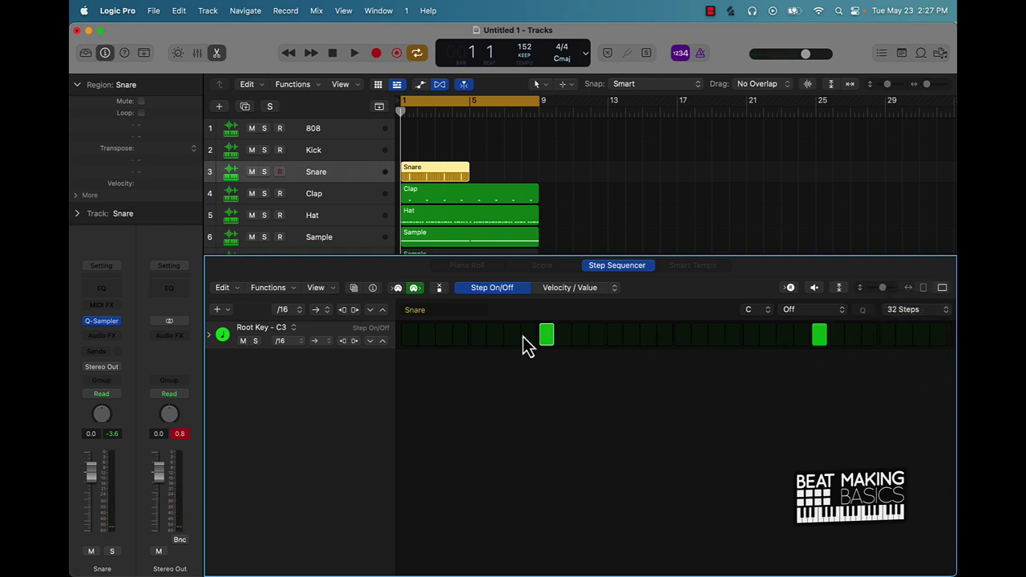
- Add snare hits on steps 15, 19 and 31 while the beat plays
{"action": "key", "text": "space"}
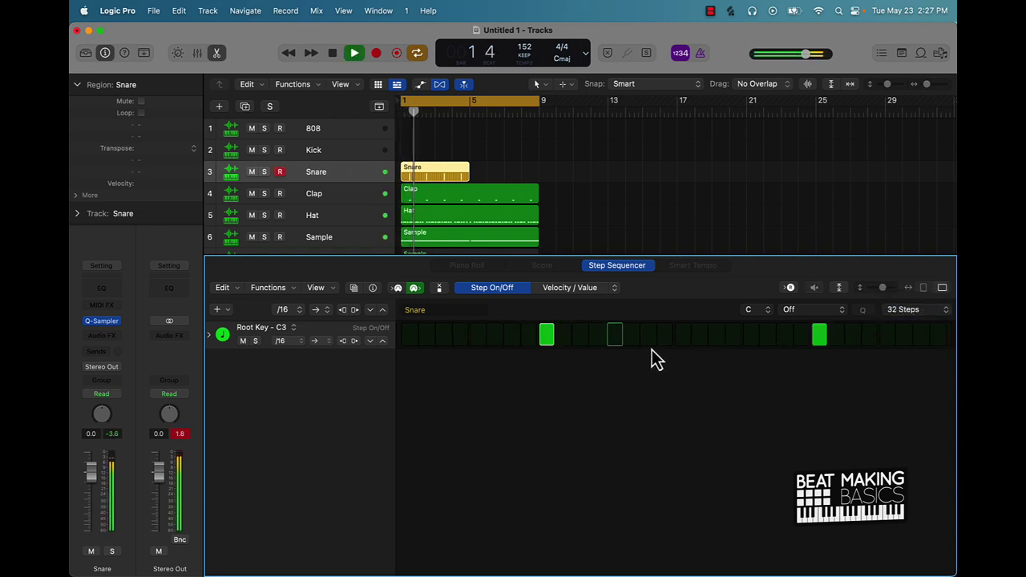
{"action": "left_click", "coordinate": [652, 342]}
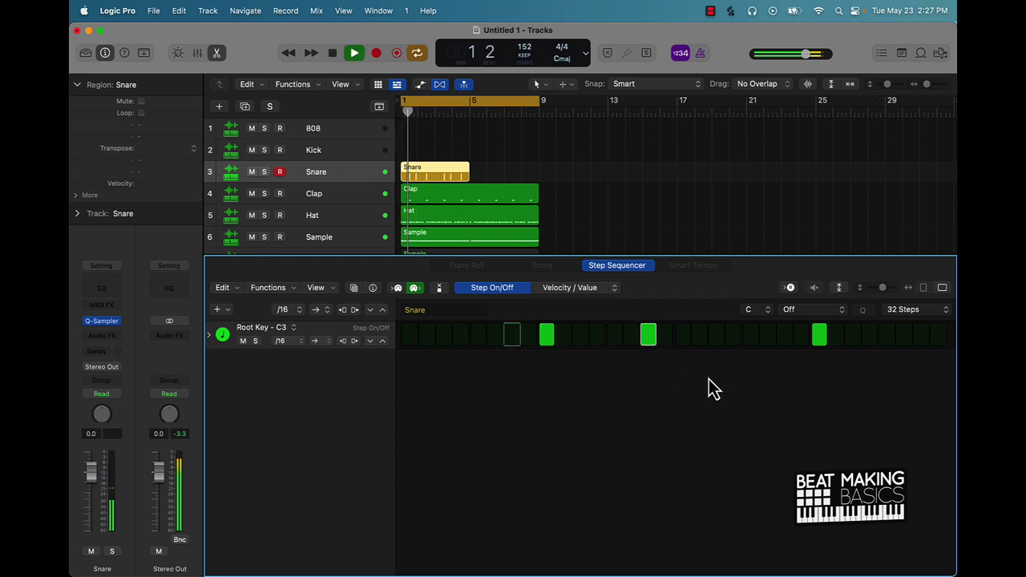
{"action": "left_click", "coordinate": [716, 337]}
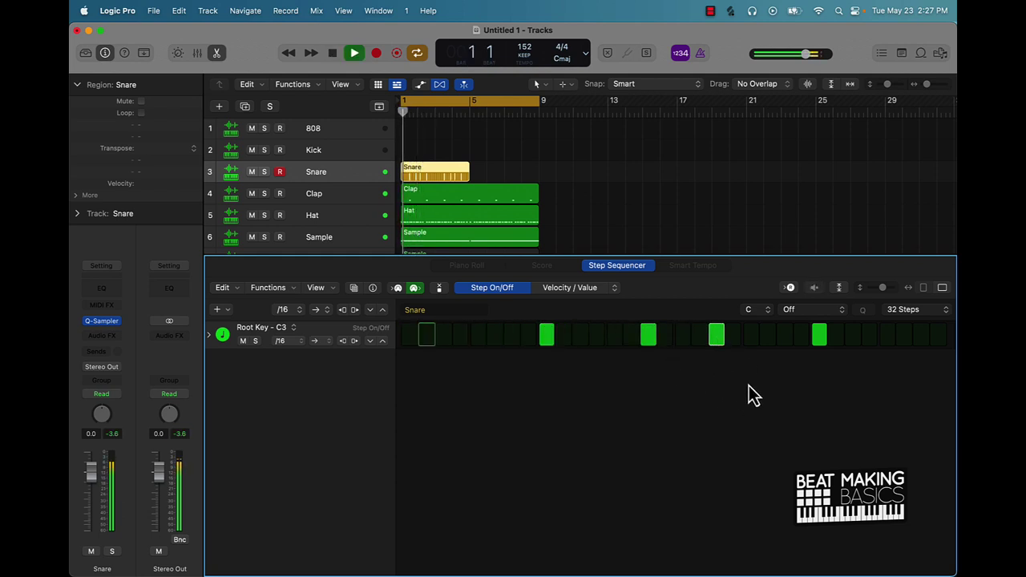
{"action": "left_click", "coordinate": [921, 340]}
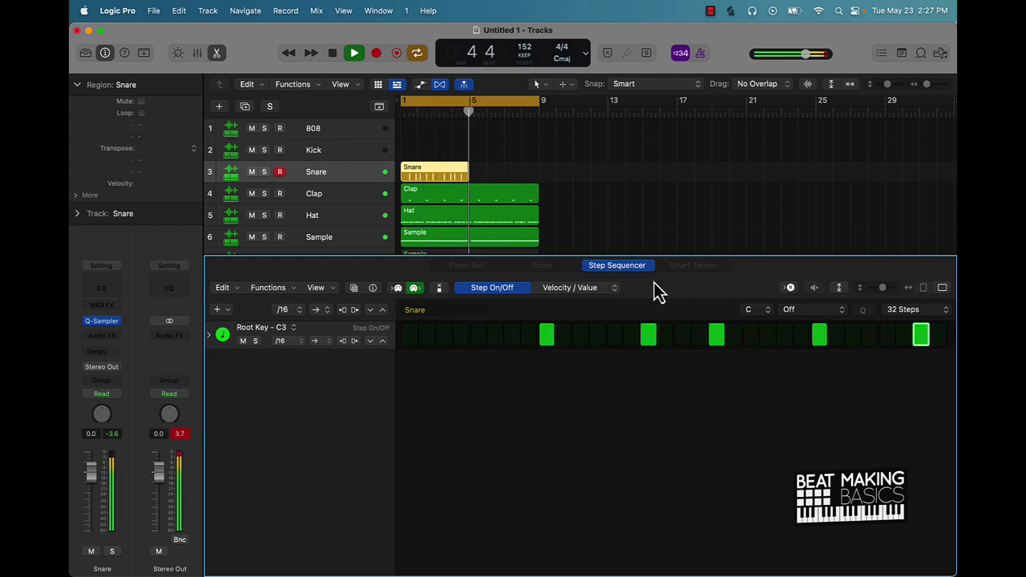
{"action": "key", "text": "space"}
- Repeat the Snare pattern region once so that it also covers bars 5 to 8
{"action": "left_click", "coordinate": [505, 162]}
{"action": "left_click", "coordinate": [439, 170]}
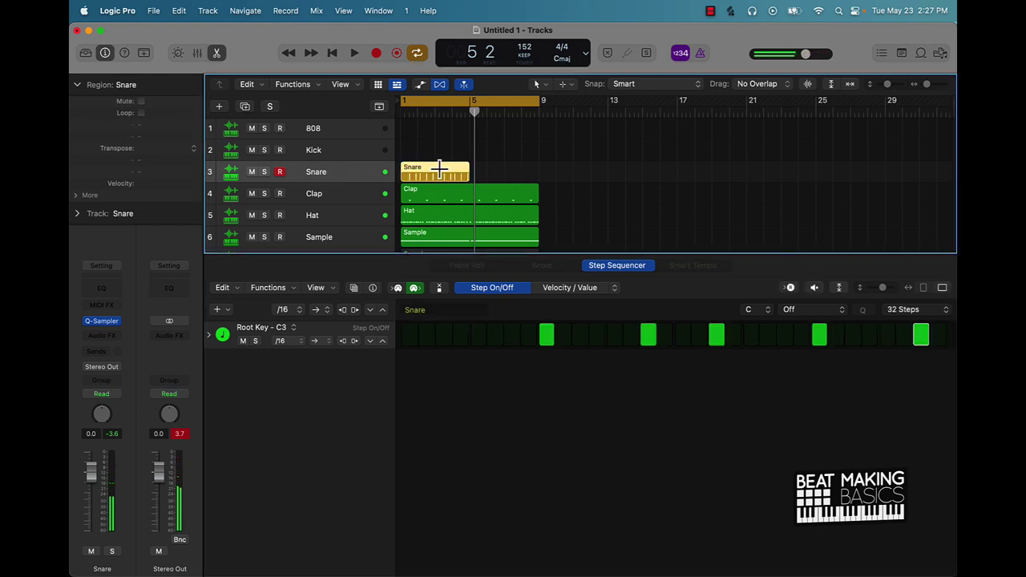
{"action": "key", "text": "super+r"}
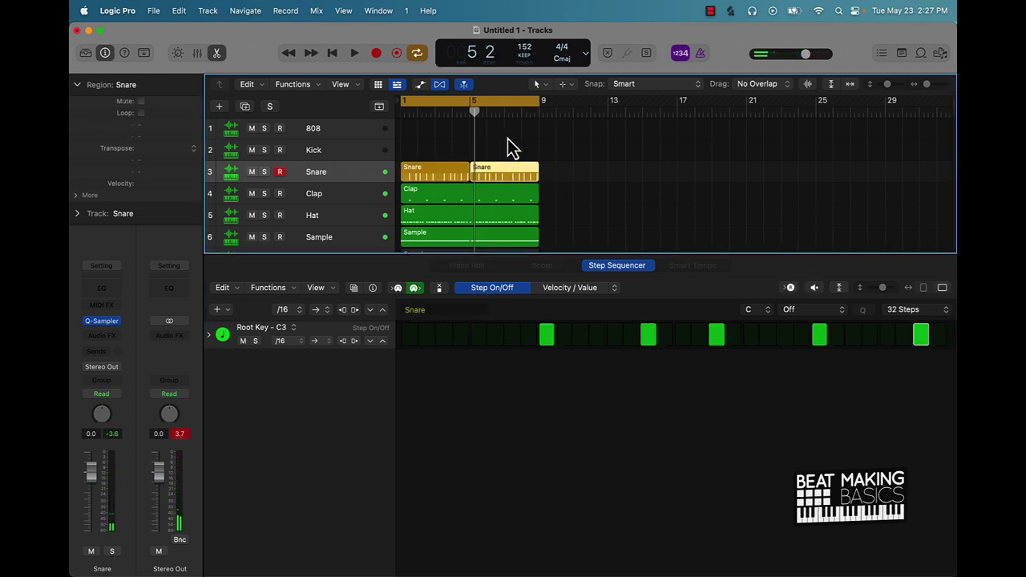
- Convert both Snare pattern regions to MIDI and join them into one eight-bar region
{"action": "left_click", "coordinate": [448, 171], "text": "shift"}
{"action": "right_click", "coordinate": [446, 171]}
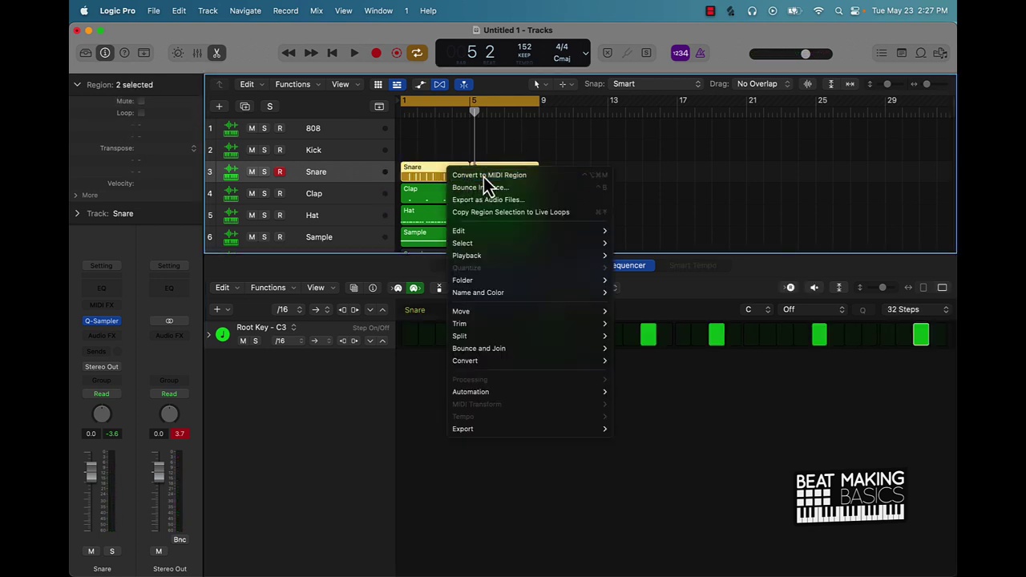
{"action": "left_click", "coordinate": [489, 175]}
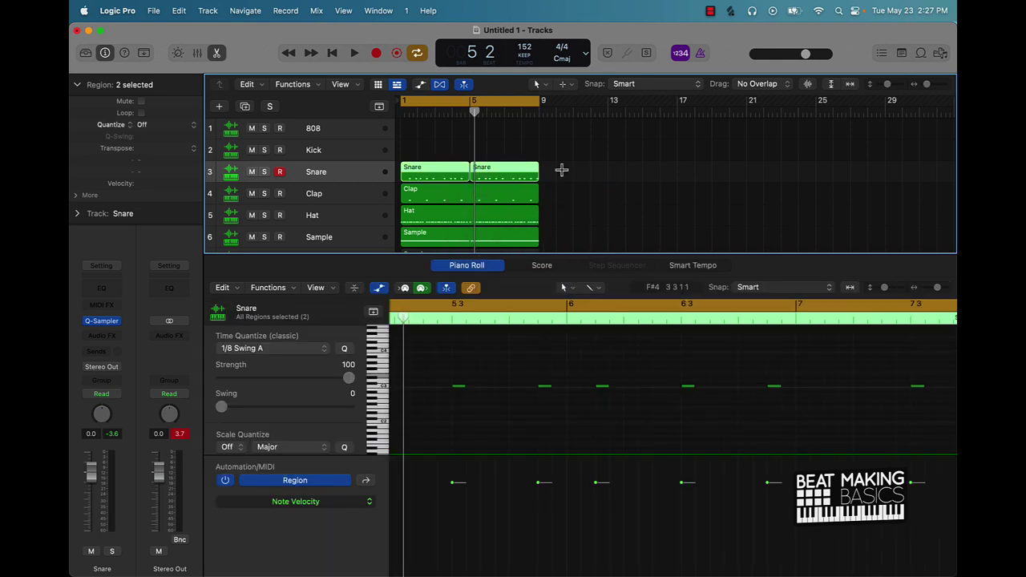
{"action": "key", "text": "super+j"}
- Play the joined Snare region and delete the snare hit near the end of bar 2
{"action": "key", "text": "space"}
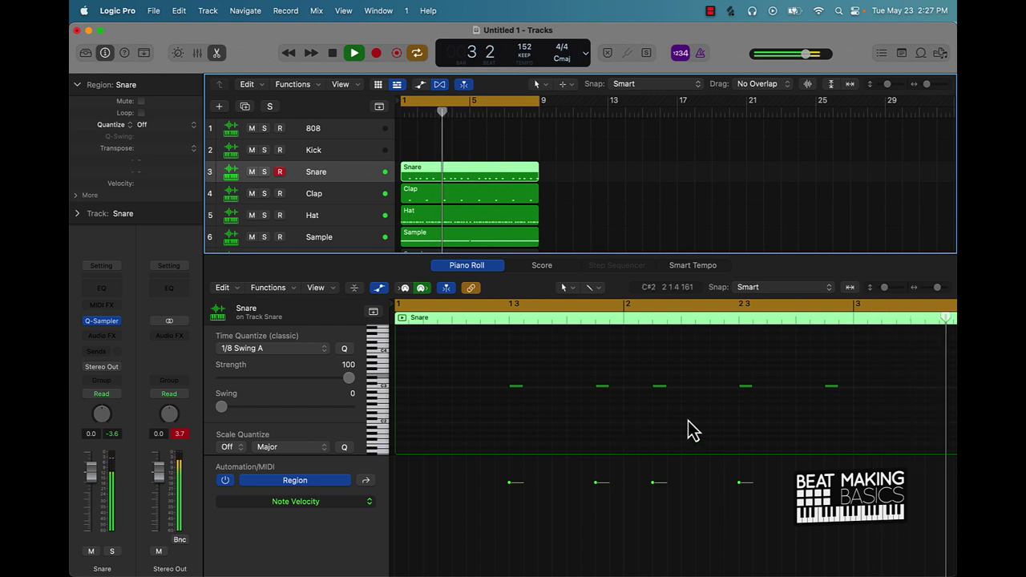
{"action": "key", "text": "space"}
{"action": "scroll", "coordinate": [587, 374], "scroll_direction": "left", "scroll_amount": 10}
{"action": "scroll", "coordinate": [591, 374], "scroll_direction": "right", "scroll_amount": 1}
{"action": "left_click_drag", "start_coordinate": [725, 367], "coordinate": [679, 407]}
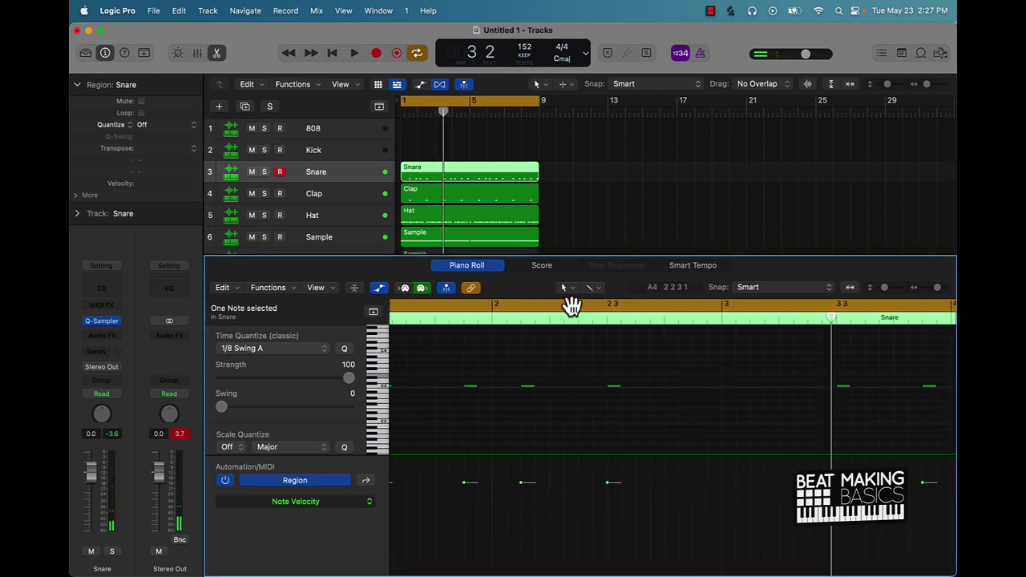
- Play the beat through bar 8 while checking the remaining snare hits in the Piano Roll
{"action": "scroll", "coordinate": [716, 405], "scroll_direction": "right", "scroll_amount": 10}
{"action": "scroll", "coordinate": [715, 397], "scroll_direction": "right", "scroll_amount": 3}
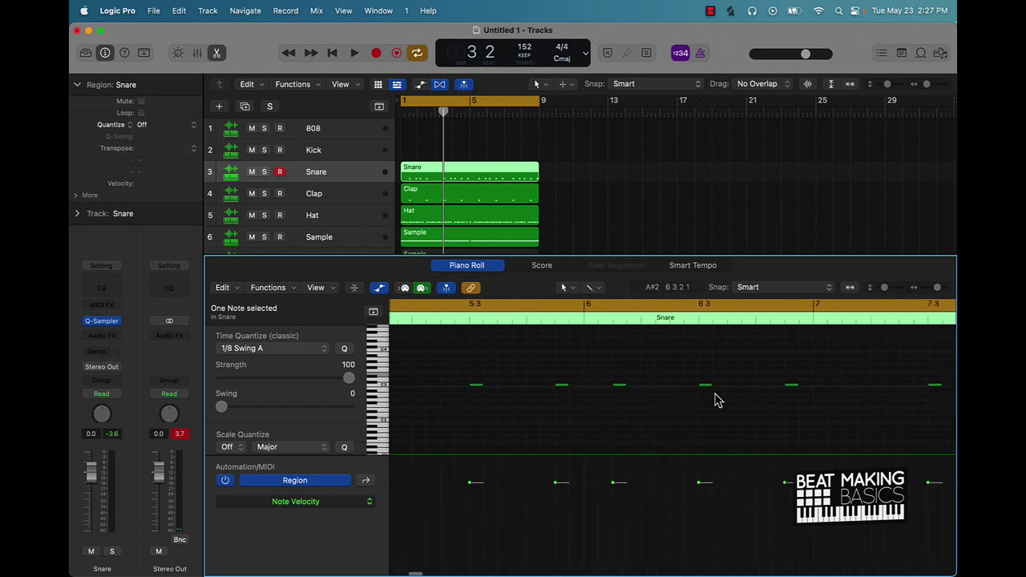
{"action": "key", "text": "space"}
{"action": "scroll", "coordinate": [678, 404], "scroll_direction": "down", "scroll_amount": 5}
{"action": "scroll", "coordinate": [678, 404], "scroll_direction": "down", "scroll_amount": 2}
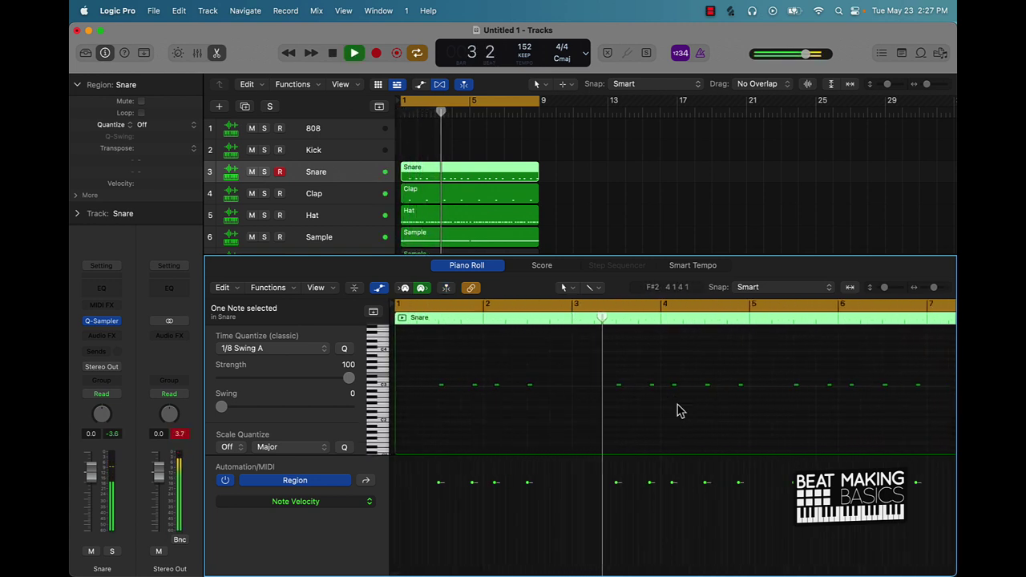
{"action": "scroll", "coordinate": [776, 380], "scroll_direction": "right", "scroll_amount": 3}
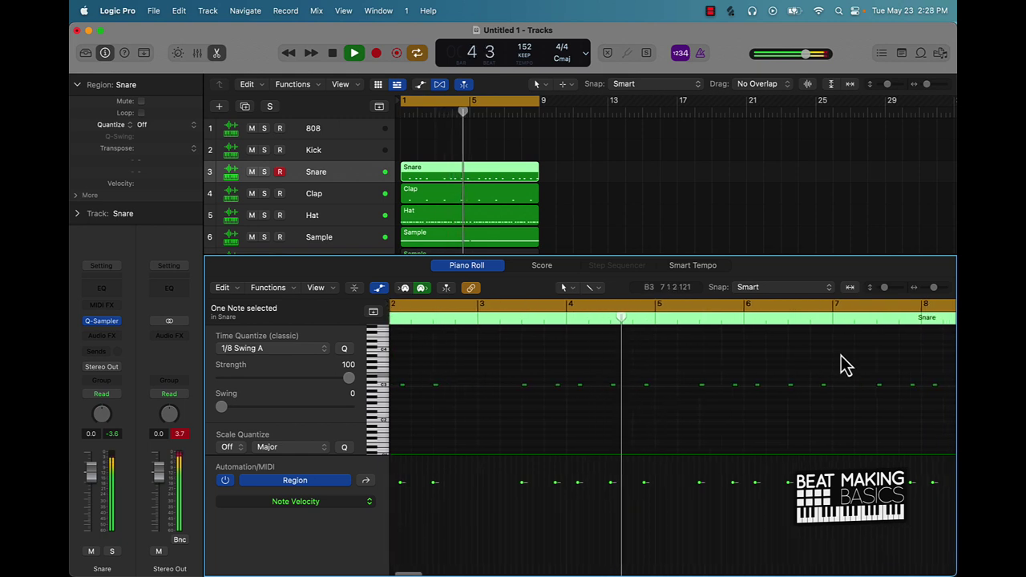
{"action": "scroll", "coordinate": [829, 405], "scroll_direction": "down", "scroll_amount": 2}
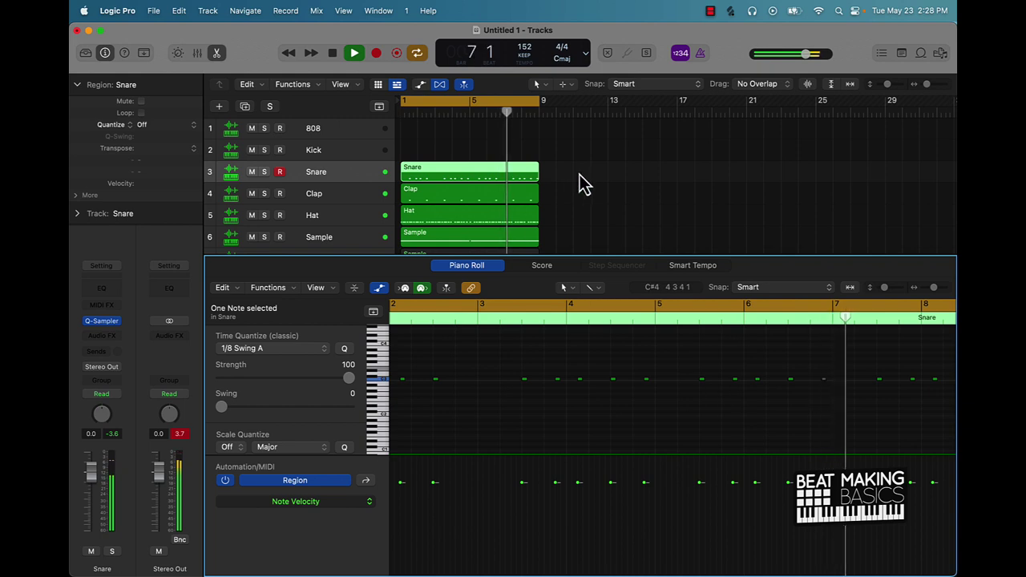
{"action": "left_click", "coordinate": [569, 216]}
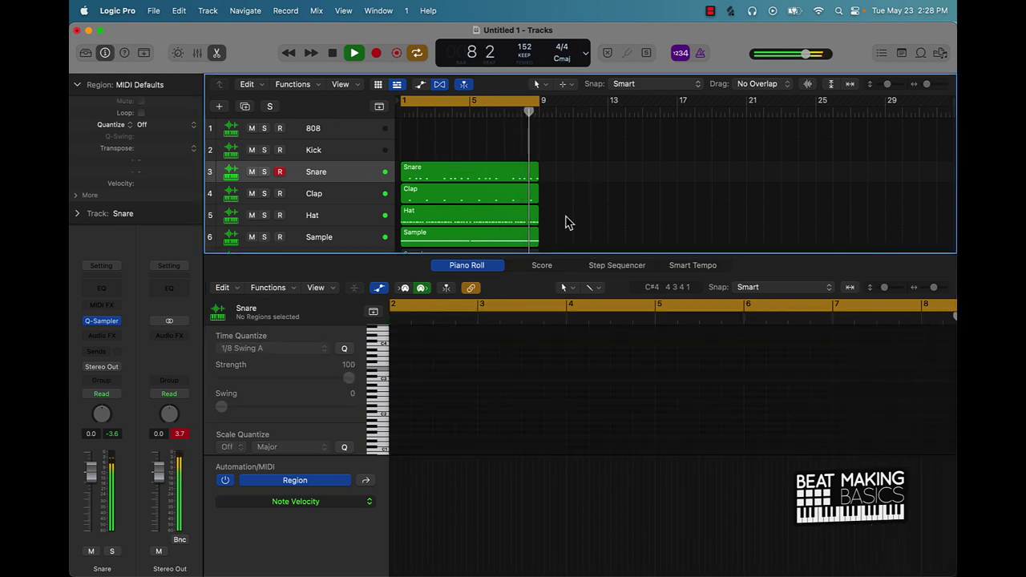
{"action": "key", "text": "space"}
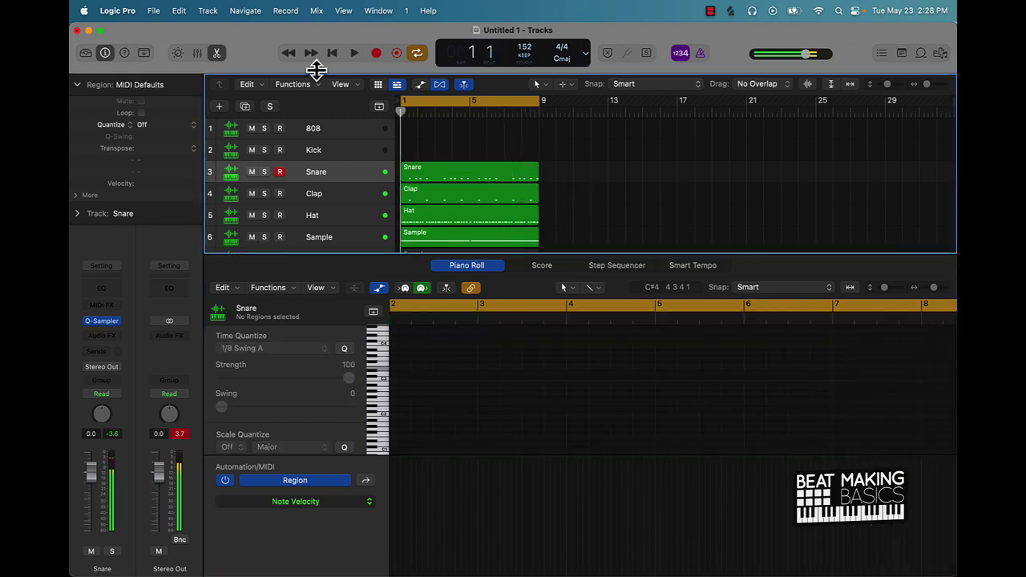
- Show the on-screen piano keyboard for the Kick track and record a kick pattern over the eight-bar loop
{"action": "left_click", "coordinate": [344, 151]}
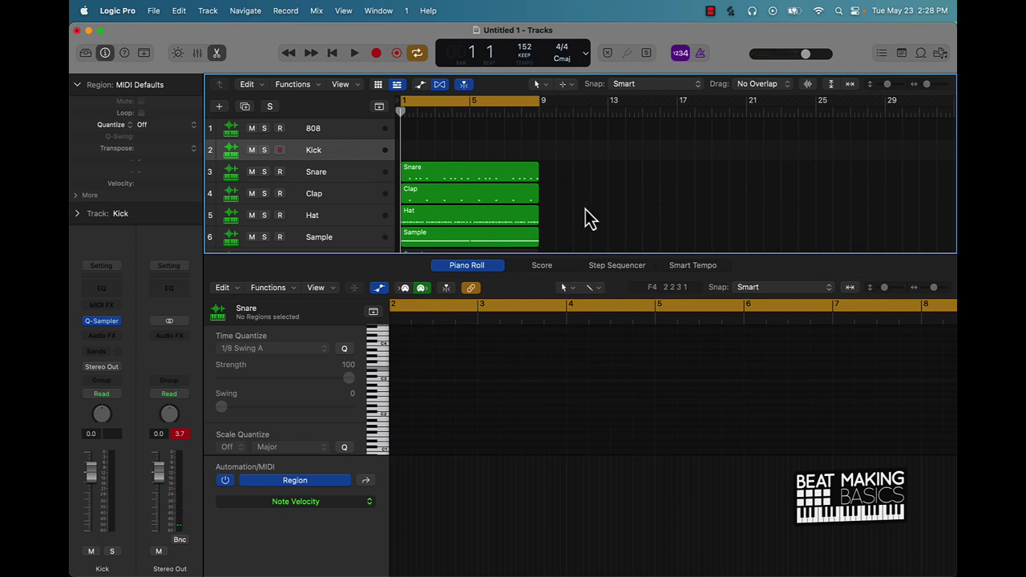
{"action": "key", "text": "super+k"}
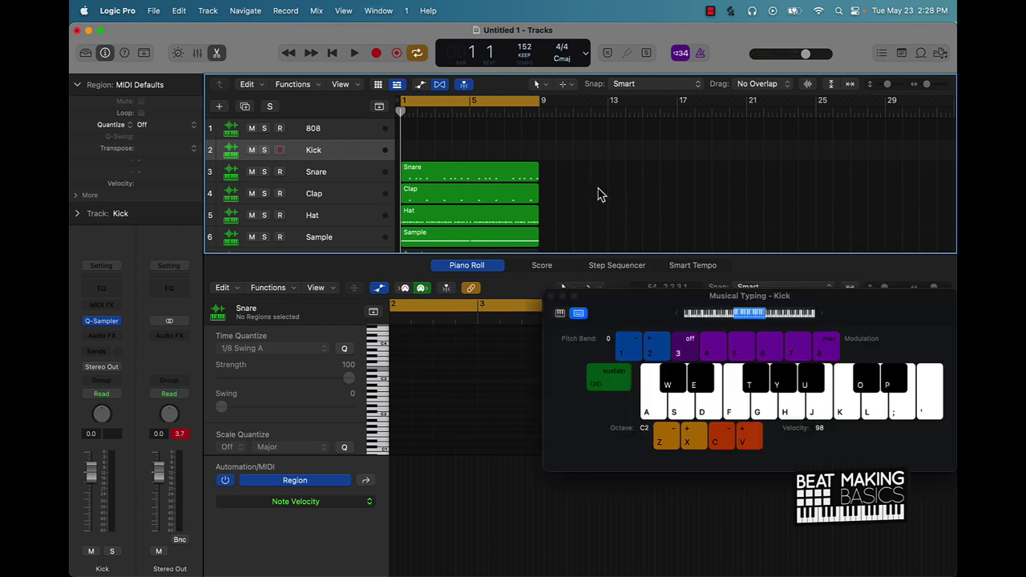
{"action": "left_click", "coordinate": [561, 313]}
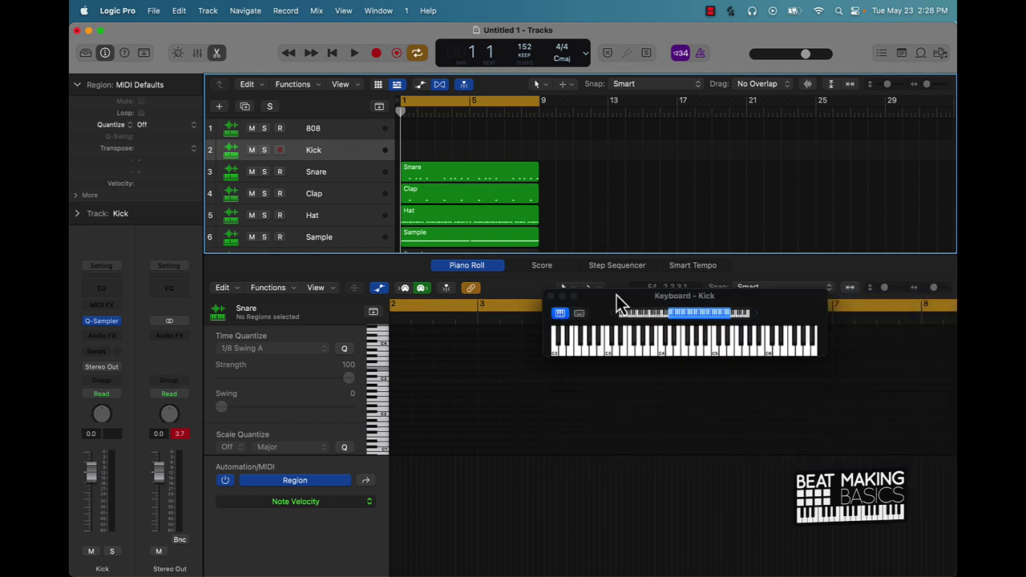
{"action": "left_click_drag", "start_coordinate": [618, 303], "coordinate": [616, 189]}
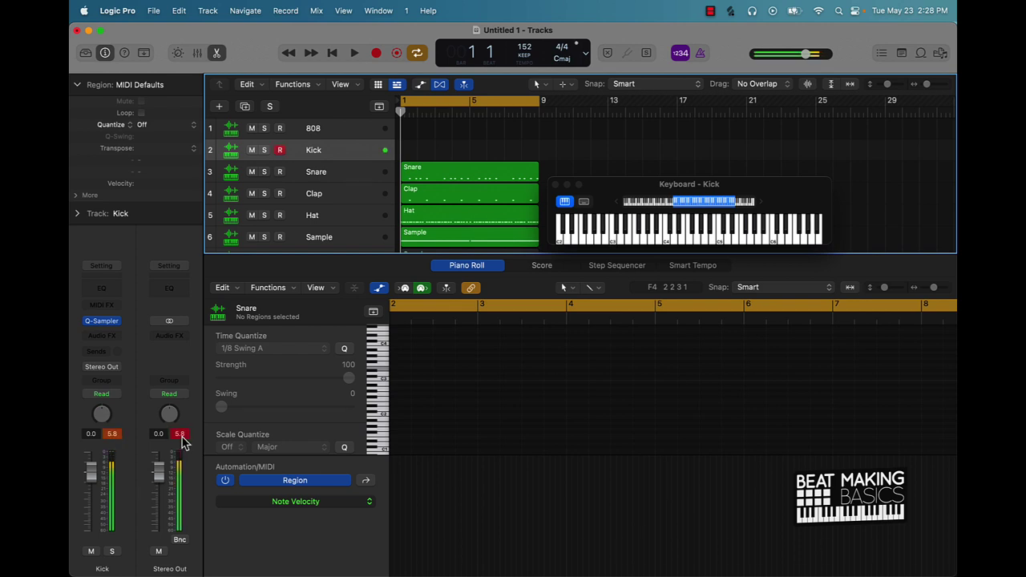
{"action": "key", "text": "r"}
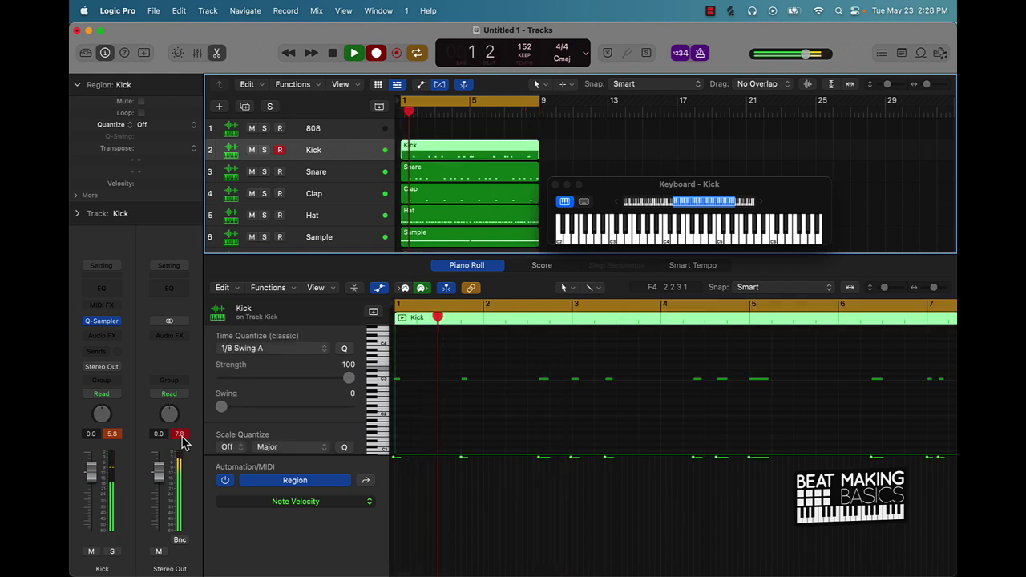
{"action": "key", "text": "space"}
- Quantize all the recorded kick notes to 1/8 Swing A and play the beat through bar 8
{"action": "left_click", "coordinate": [456, 418]}
{"action": "key", "text": "super+a"}
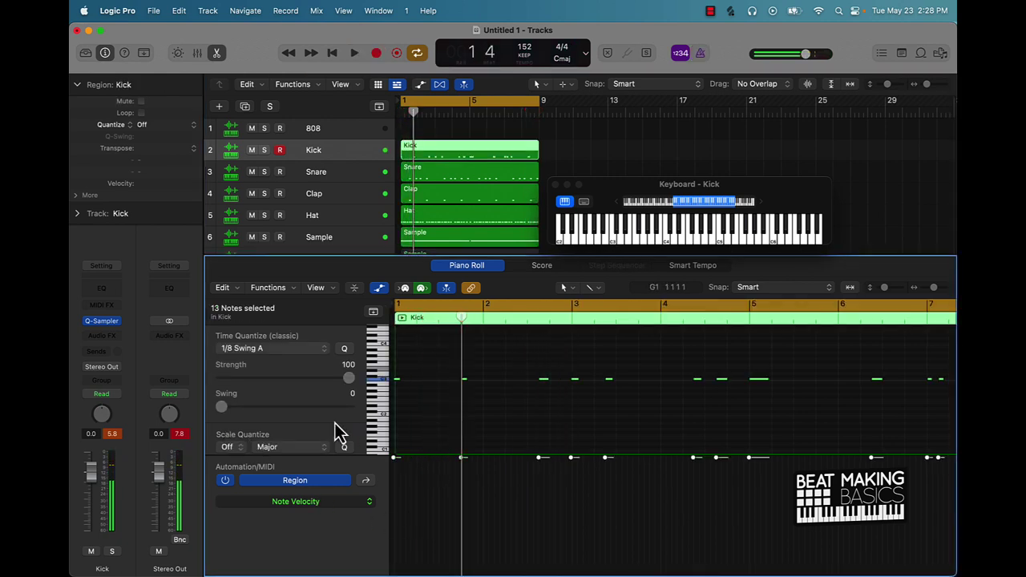
{"action": "key", "text": "space"}
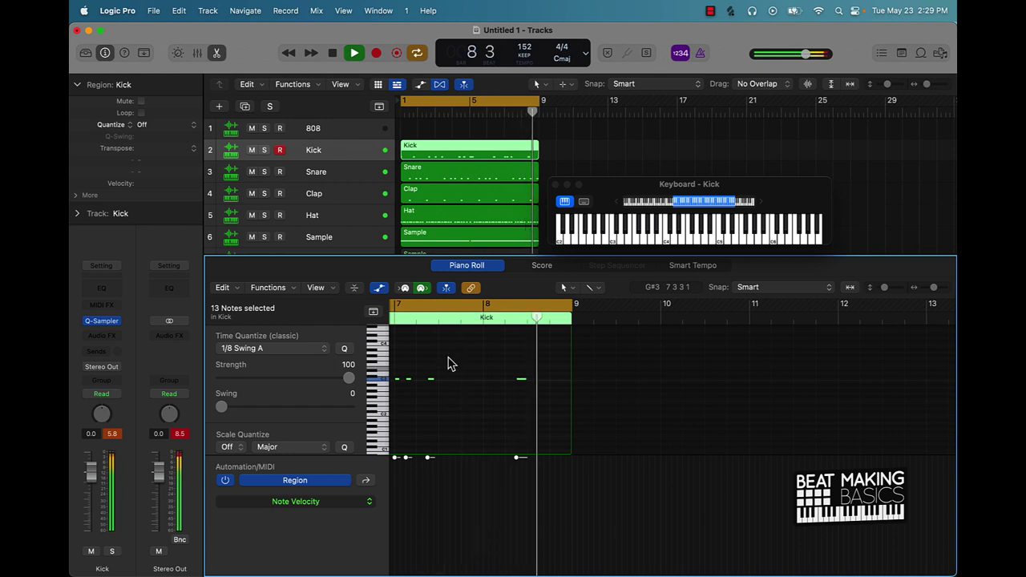
{"action": "key", "text": "space"}
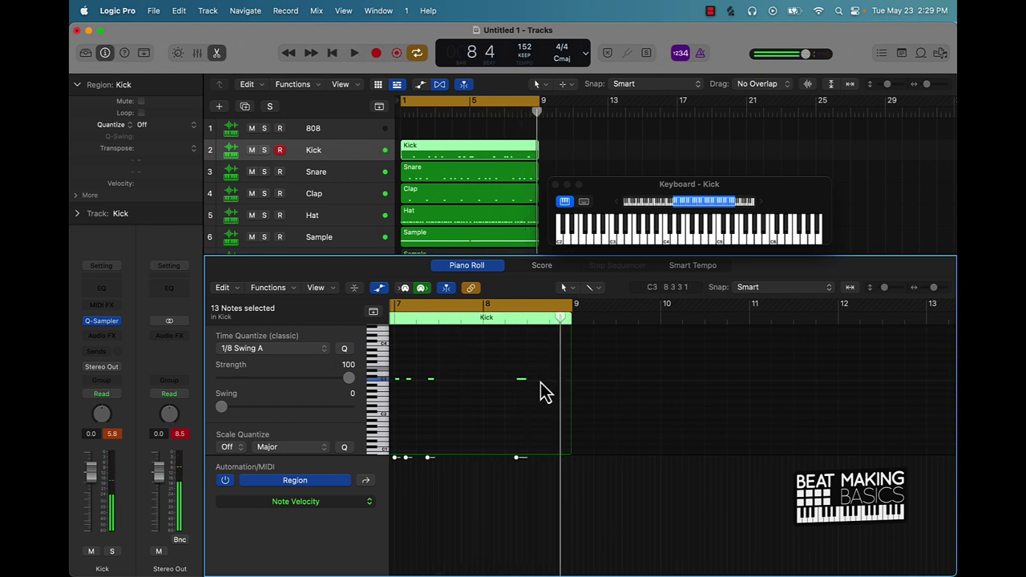
- Add a C3 kick note on beat 4 of bar 8 at the playhead and play the beat
{"action": "scroll", "coordinate": [542, 382], "scroll_direction": "up", "scroll_amount": 5}
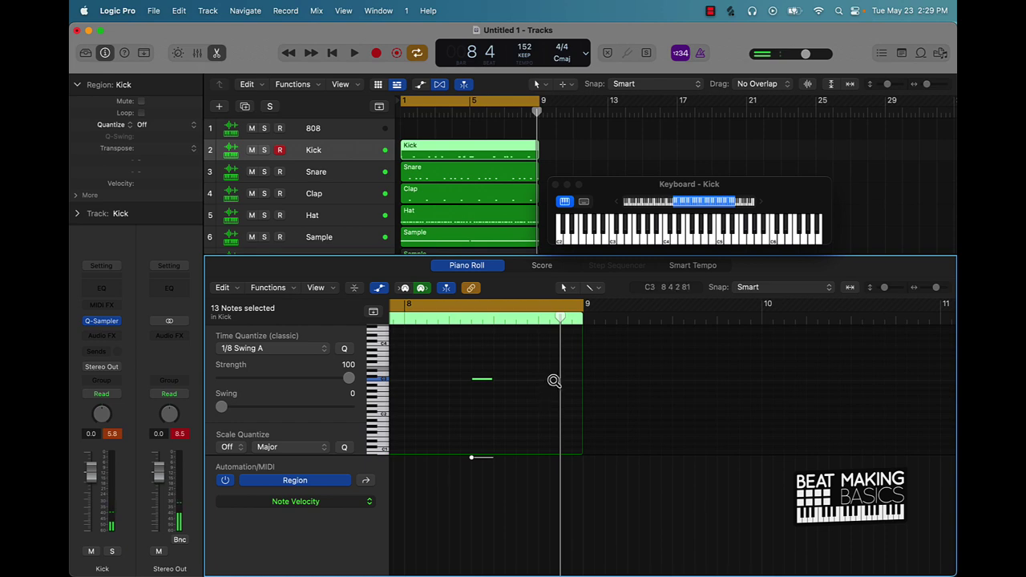
{"action": "left_click", "coordinate": [562, 378]}
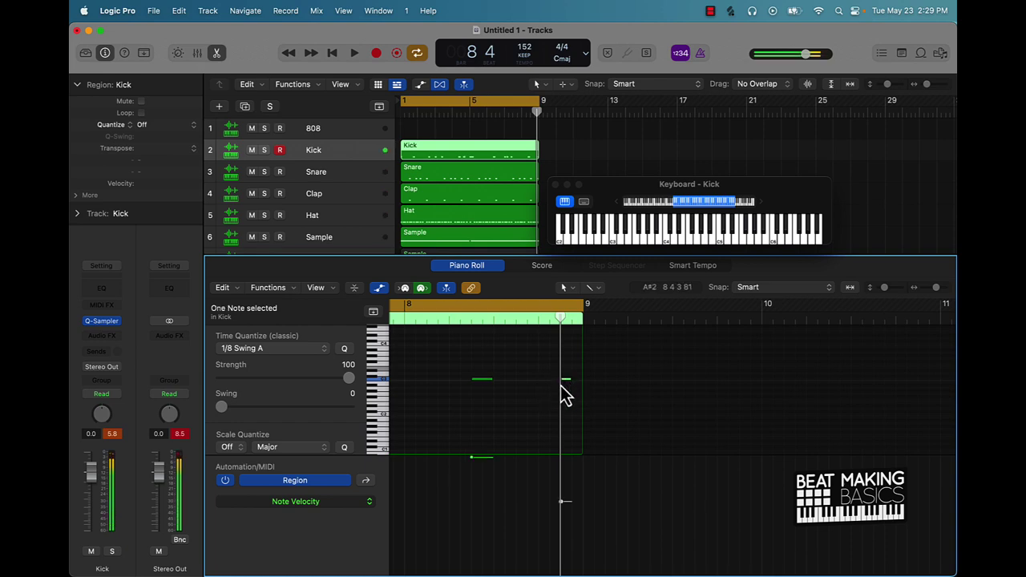
{"action": "left_click", "coordinate": [446, 318]}
{"action": "key", "text": "space"}
{"action": "key", "text": "space"}
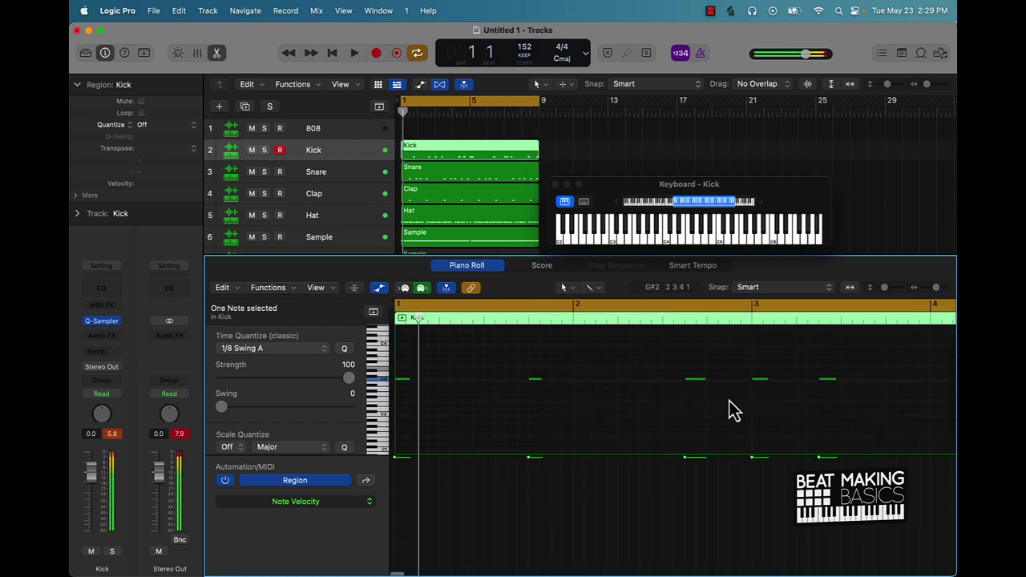
- Move the last kick note in bar 8 about one beat earlier and play the beat
{"action": "scroll", "coordinate": [737, 398], "scroll_direction": "right", "scroll_amount": 10}
{"action": "scroll", "coordinate": [741, 398], "scroll_direction": "right", "scroll_amount": 5}
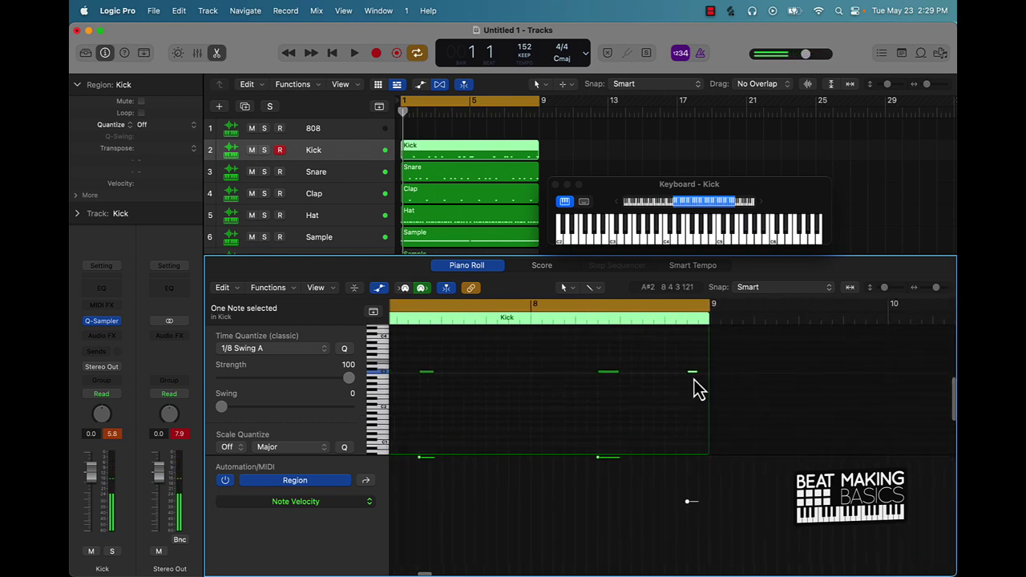
{"action": "left_click_drag", "start_coordinate": [694, 378], "coordinate": [643, 380]}
{"action": "left_click", "coordinate": [487, 321]}
{"action": "key", "text": "space"}
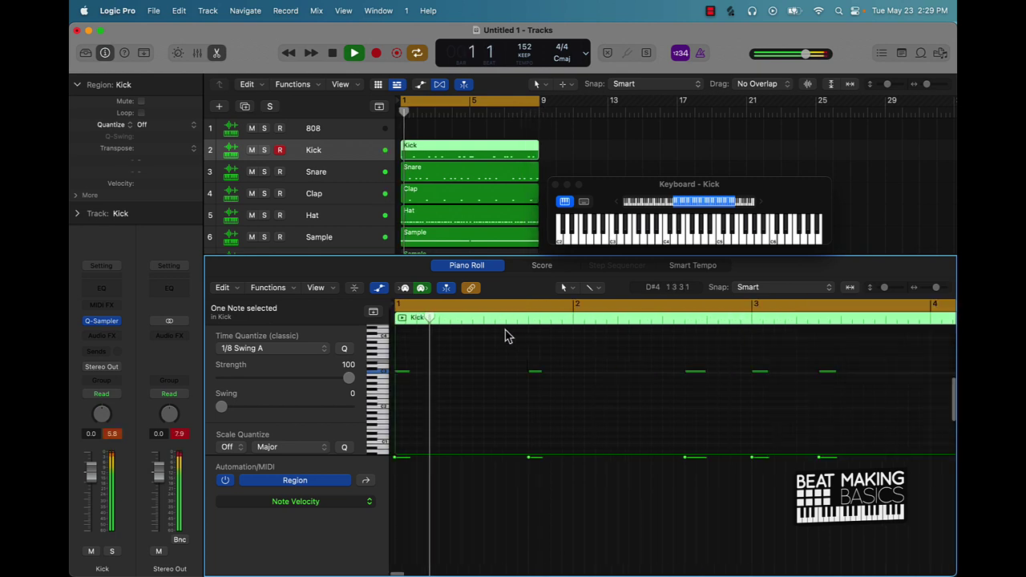
{"action": "left_click", "coordinate": [627, 385]}
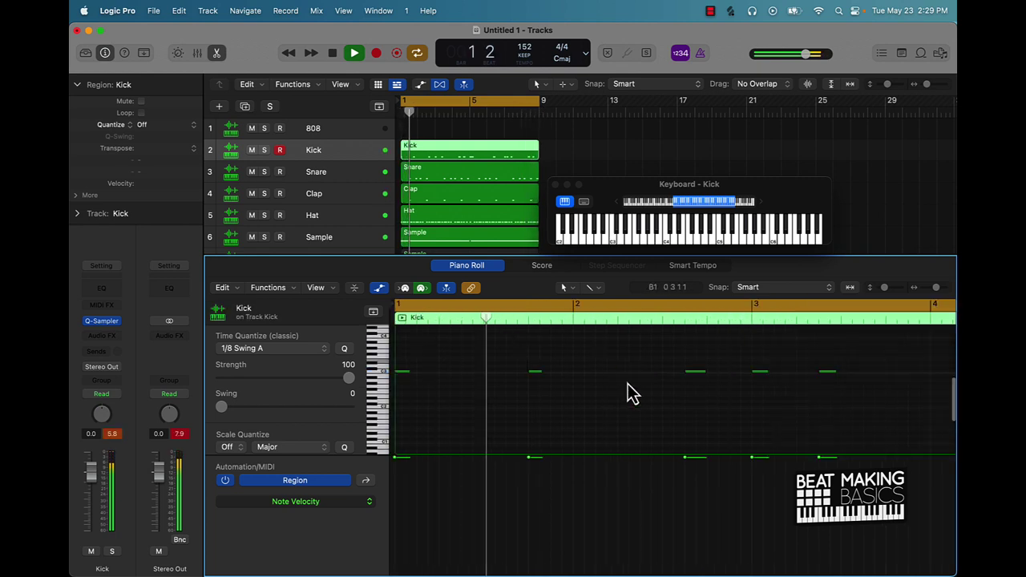
- Record a bassline on the 808 track over the eight-bar loop
{"action": "left_click", "coordinate": [325, 130]}
{"action": "key", "text": "space"}
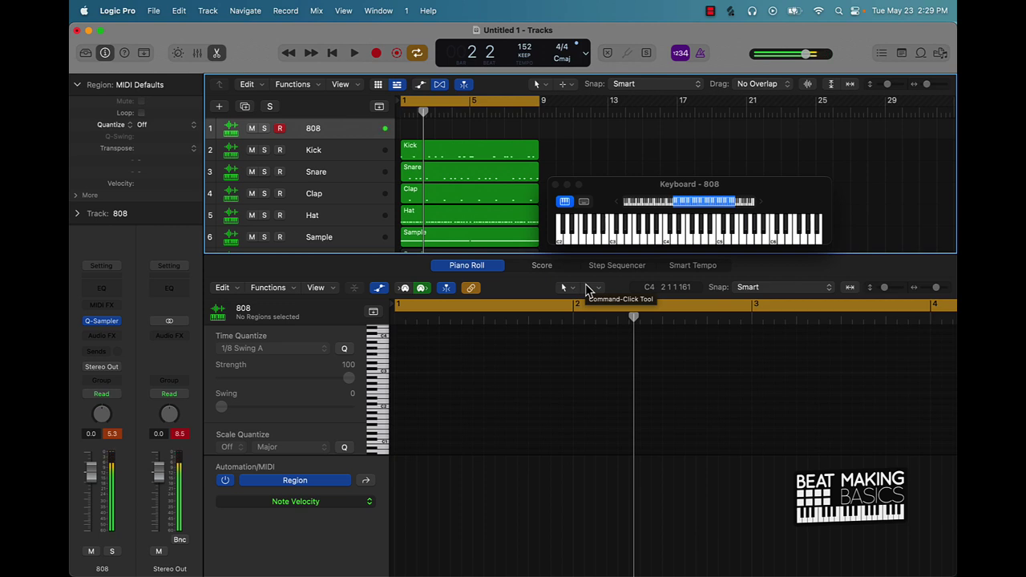
{"action": "key", "text": "space"}
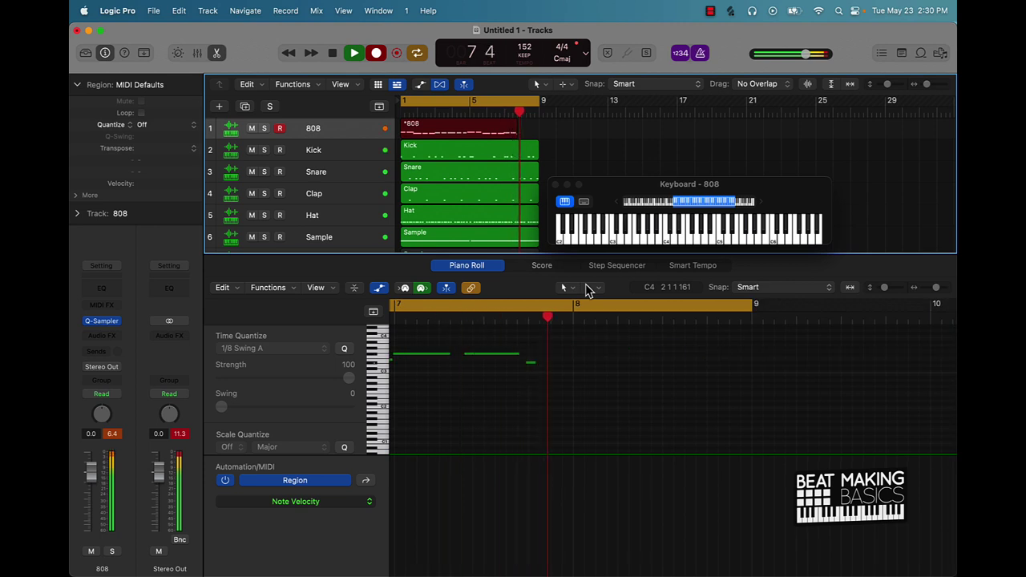
{"action": "key", "text": "space"}
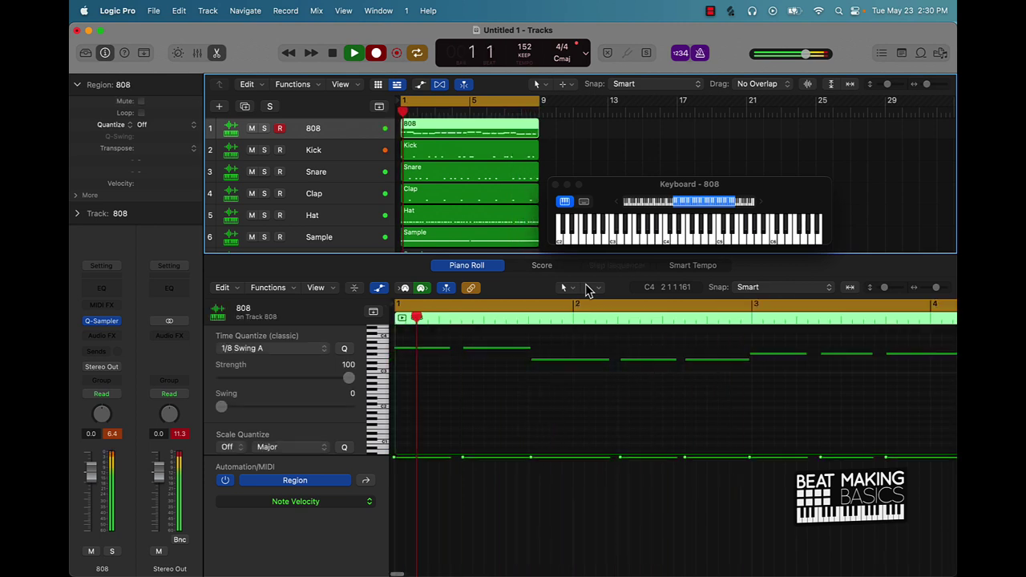
- Quantize all the 808 notes to 1/8 Swing A and extend their ends to the following notes with Force Legato
{"action": "left_click", "coordinate": [590, 391]}
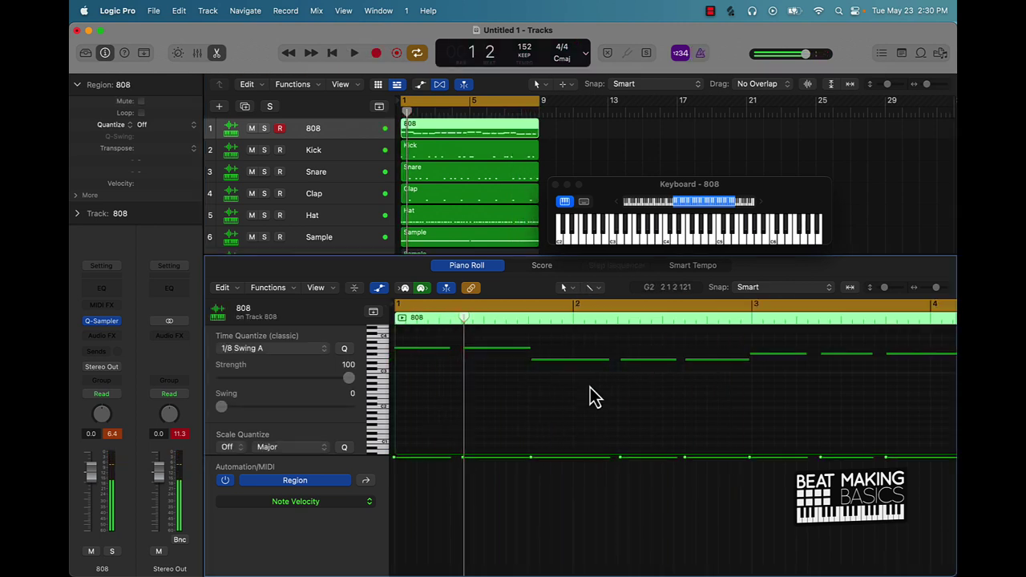
{"action": "key", "text": "super+a"}
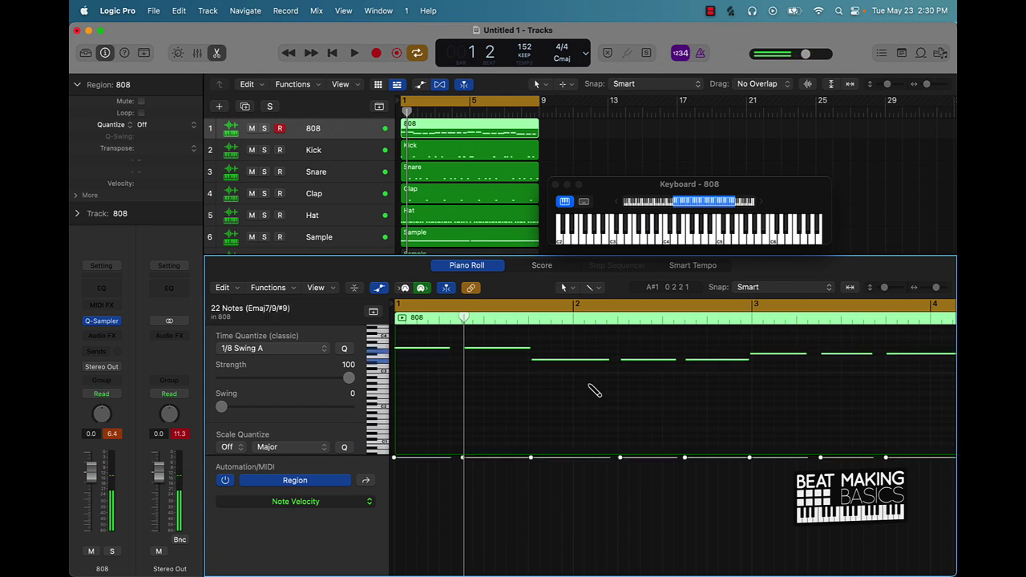
{"action": "left_click", "coordinate": [345, 349]}
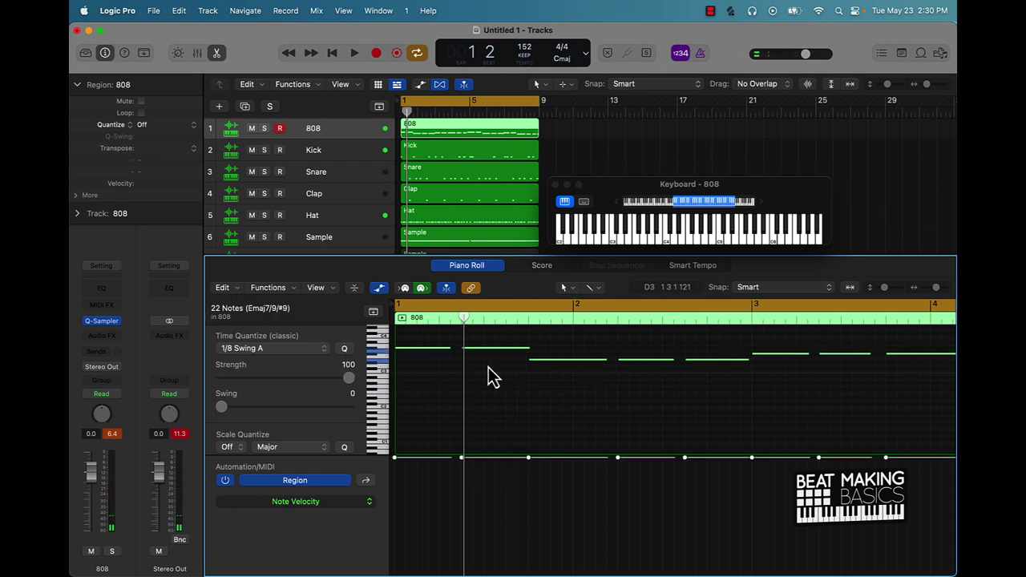
{"action": "right_click", "coordinate": [566, 370]}
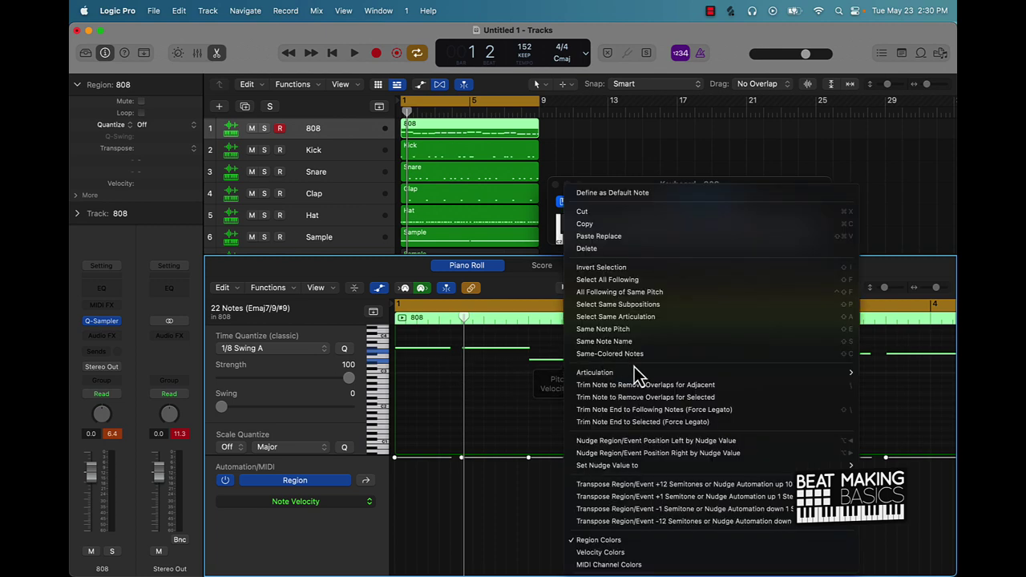
{"action": "left_click", "coordinate": [667, 409]}
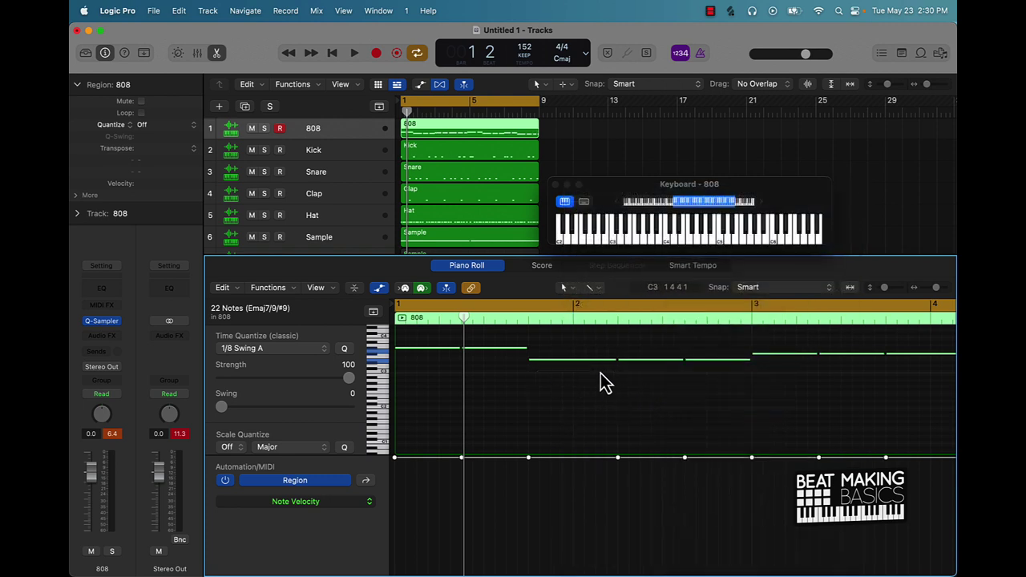
- Fit the eight-bar 808 part in the Piano Roll and play the beat to check its notes
{"action": "scroll", "coordinate": [731, 392], "scroll_direction": "down", "scroll_amount": 10}
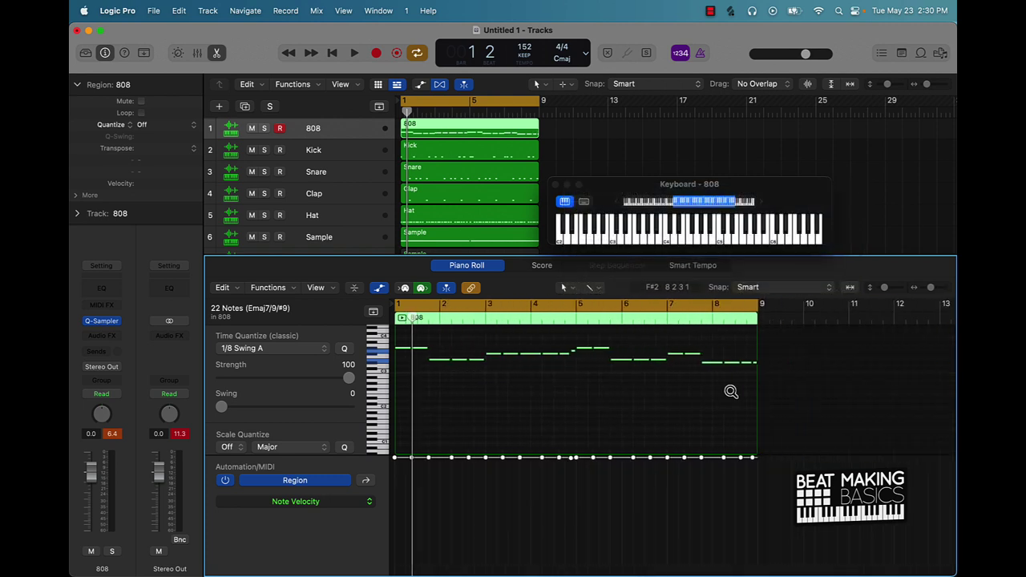
{"action": "scroll", "coordinate": [731, 391], "scroll_direction": "up", "scroll_amount": 3}
{"action": "key", "text": "space"}
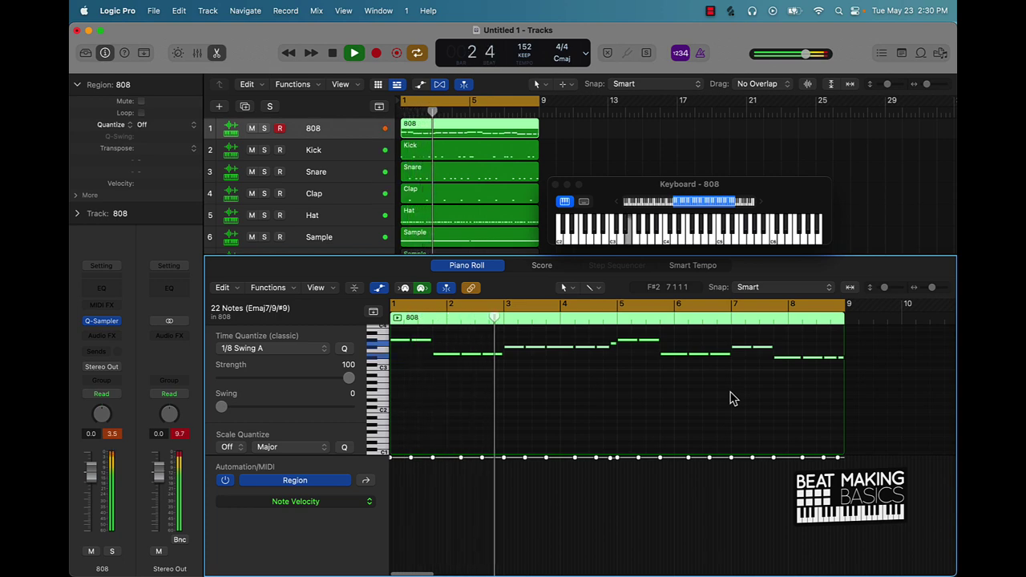
{"action": "key", "text": "space"}
{"action": "left_click", "coordinate": [563, 378]}
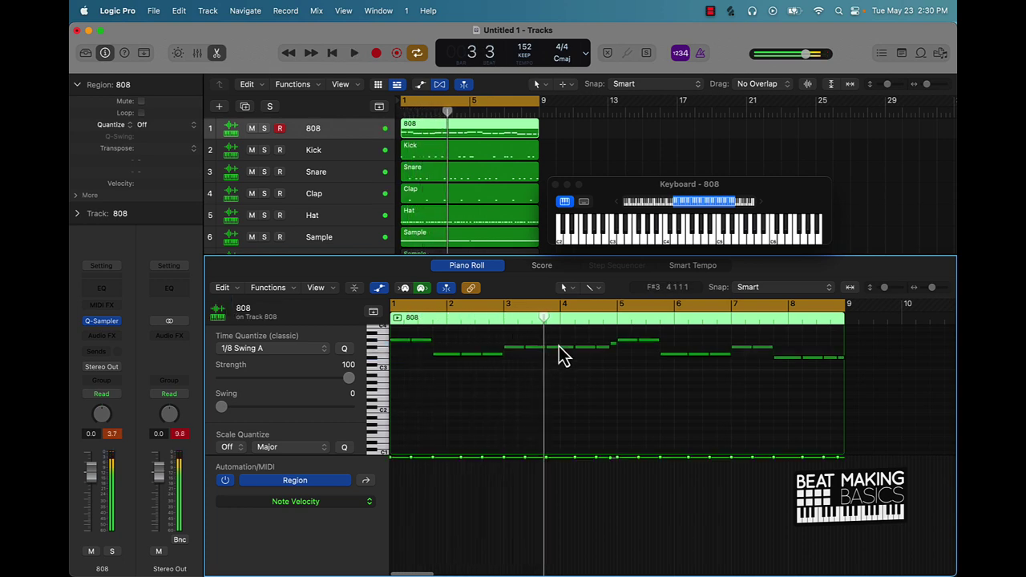
- Transpose the three matching 808 notes from the end of bar 3 through bar 4 down five semitones and play the beat
{"action": "left_click_drag", "start_coordinate": [561, 342], "coordinate": [606, 360]}
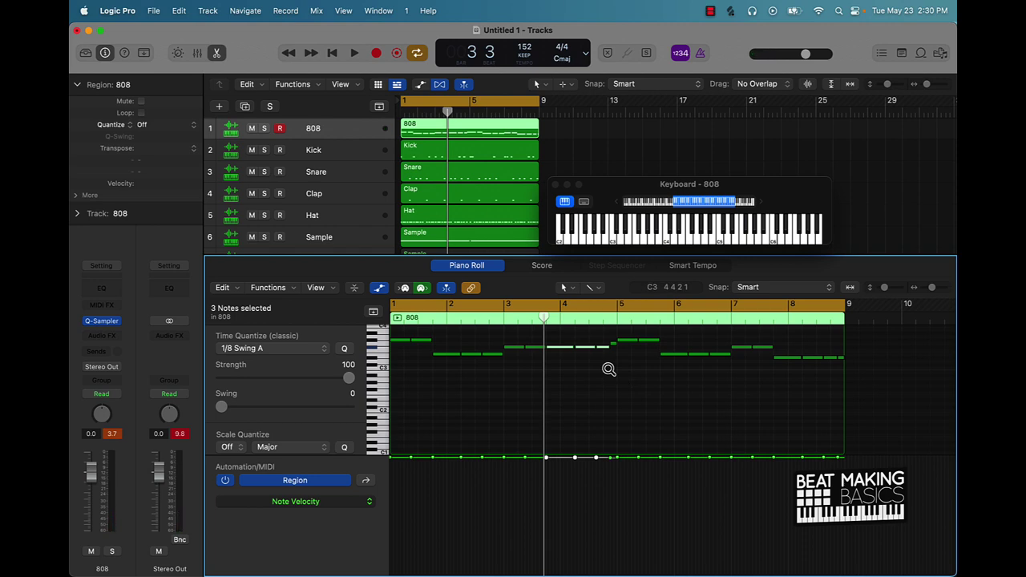
{"action": "key", "text": "alt+Down"}
{"action": "key", "text": "alt+Down"}
{"action": "key", "text": "alt+Down"}
{"action": "key", "text": "alt+Down"}
{"action": "key", "text": "alt+Down"}
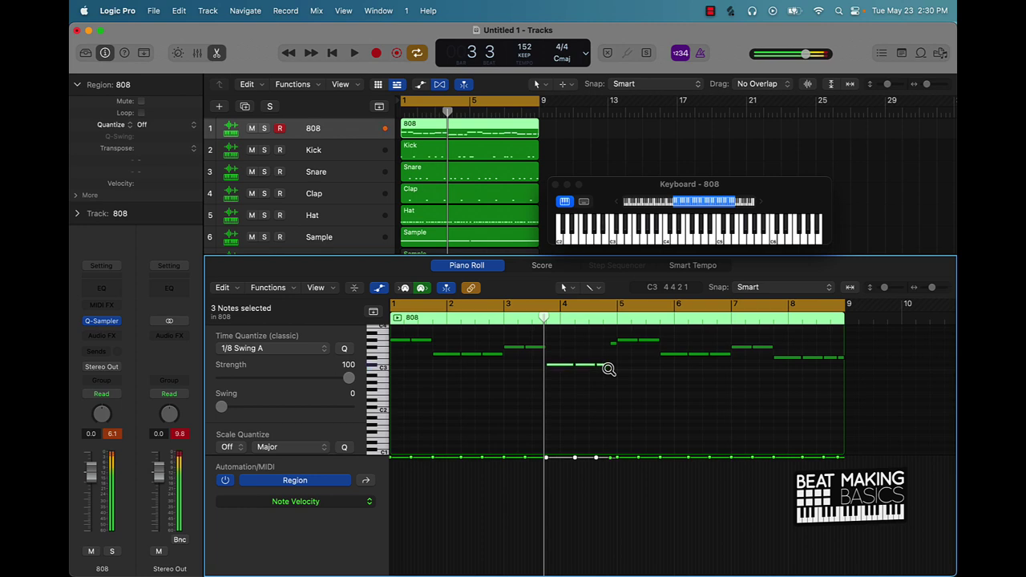
{"action": "key", "text": "space"}
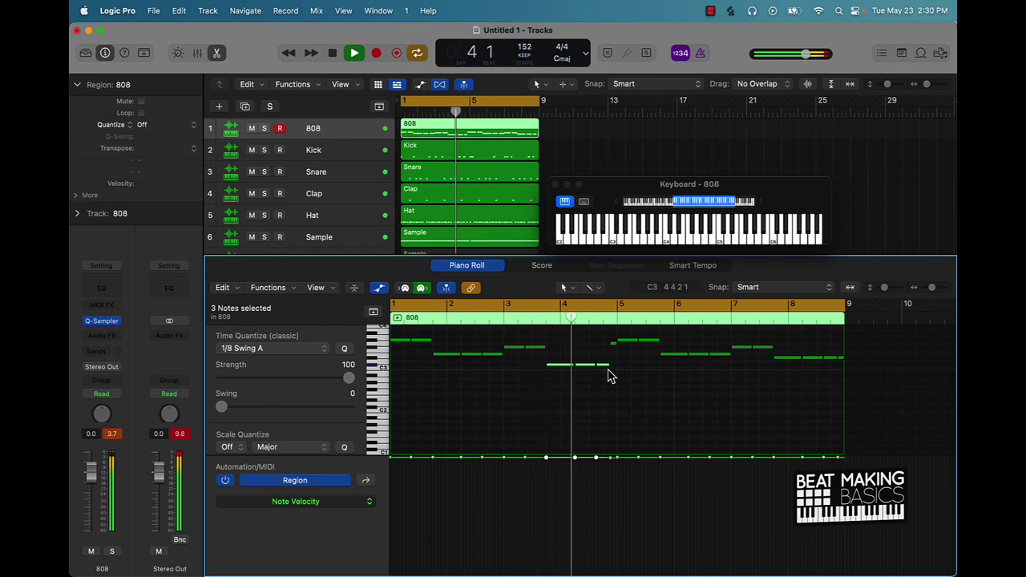
{"action": "key", "text": "space"}
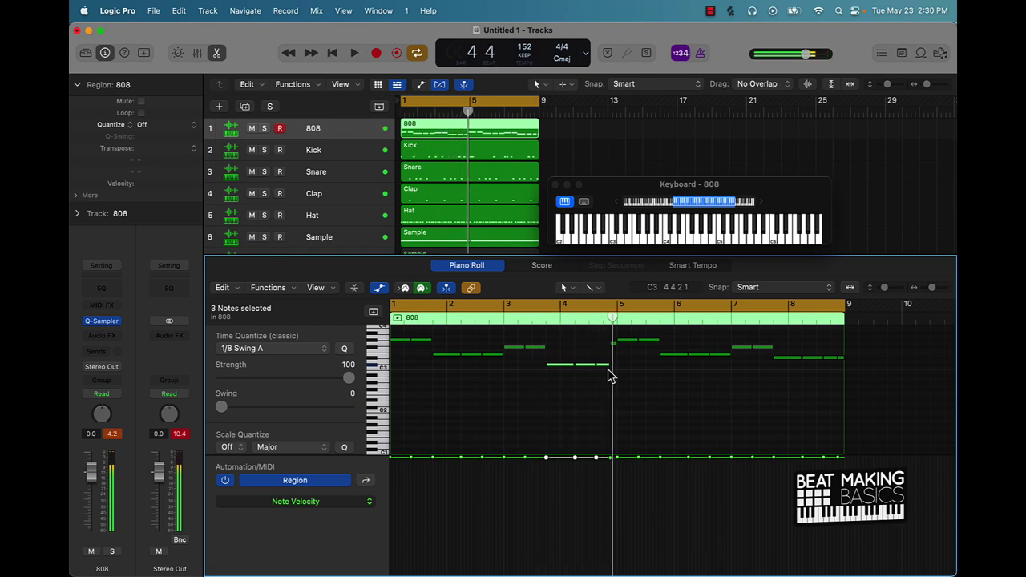
- Try lower and octave-shifted pitches for the third low 808 note in bar 4 and play the passage
{"action": "left_click", "coordinate": [601, 365]}
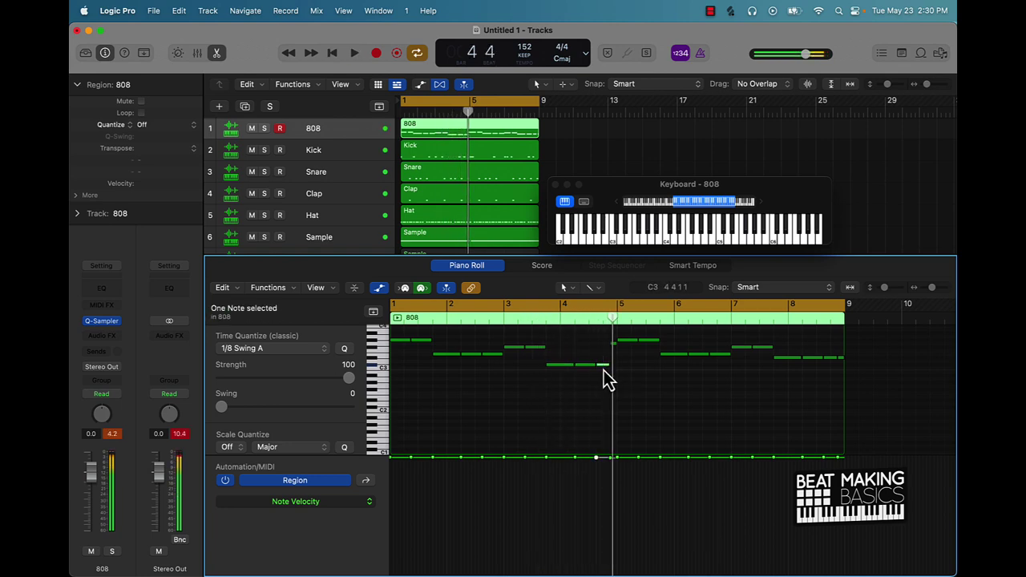
{"action": "key", "text": "alt+Down"}
{"action": "key", "text": "alt+Down"}
{"action": "key", "text": "alt+Down"}
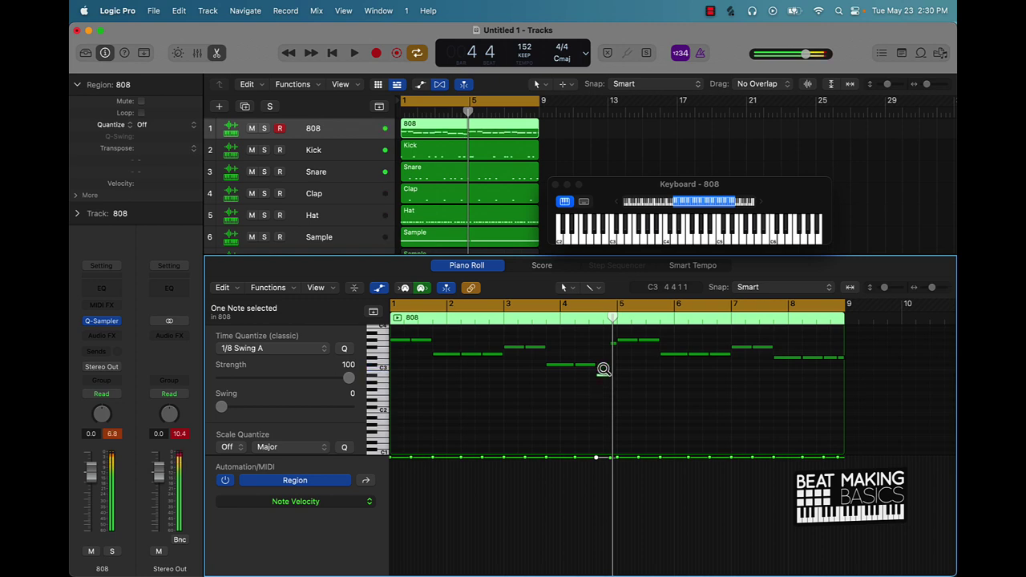
{"action": "key", "text": "alt+shift+Up"}
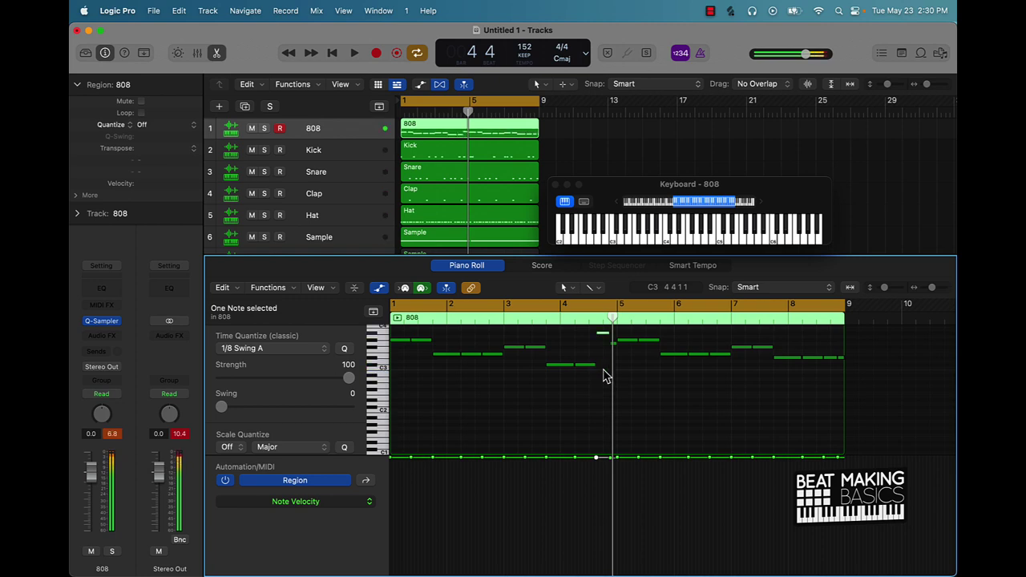
{"action": "key", "text": "alt+shift+Up"}
{"action": "key", "text": "alt+shift+Up"}
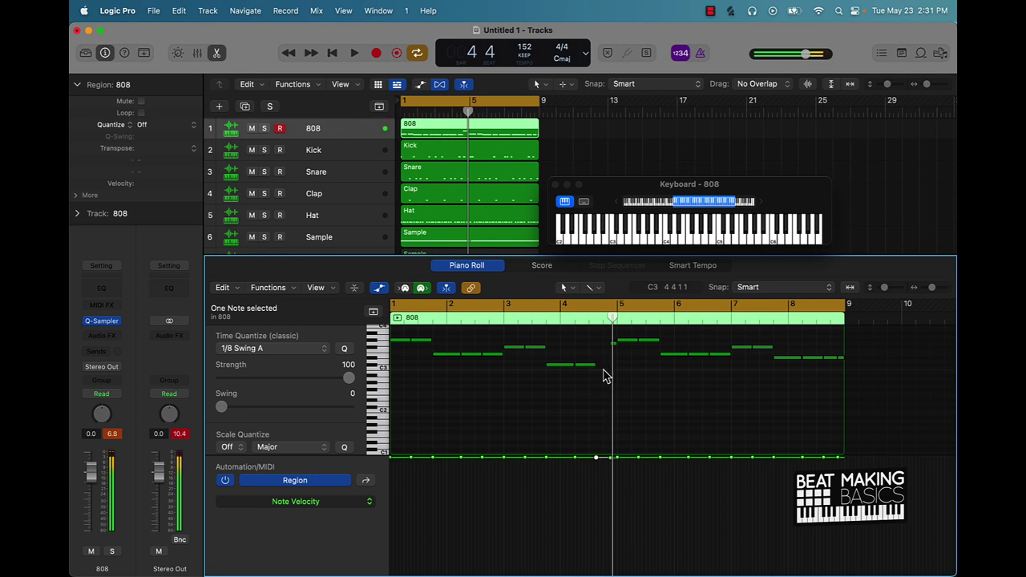
{"action": "left_click", "coordinate": [605, 370], "text": "super"}
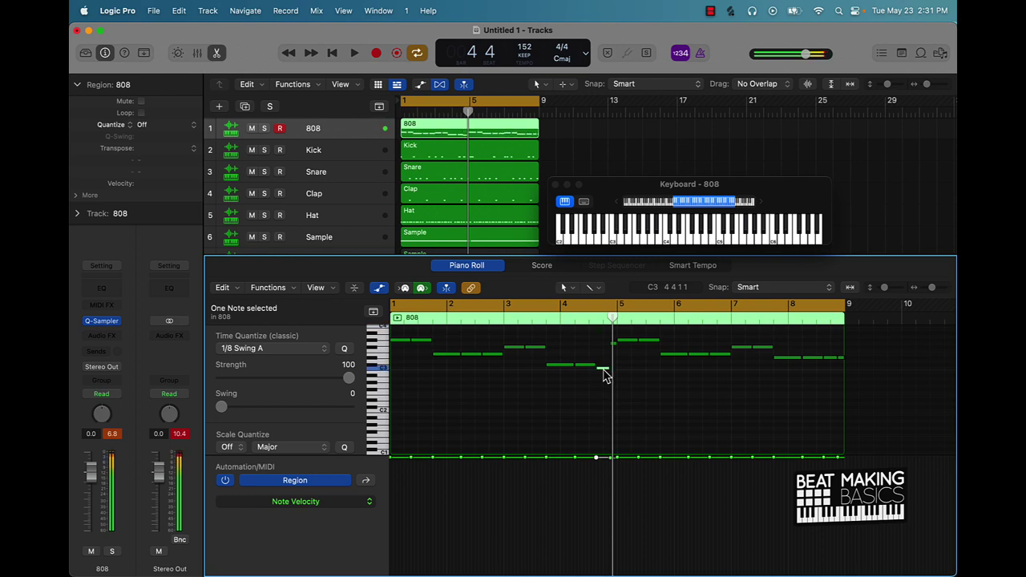
{"action": "key", "text": "alt+shift+Up"}
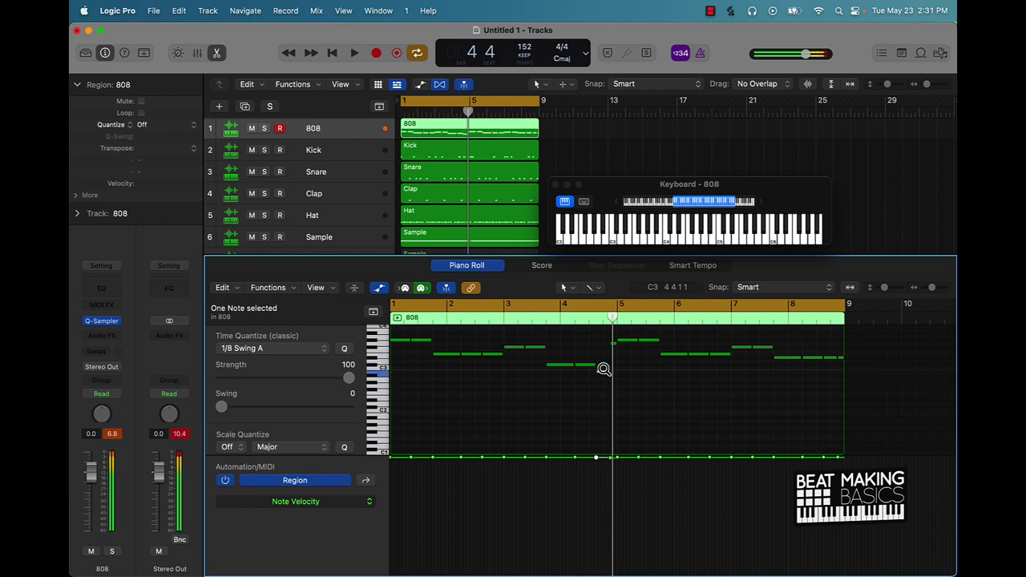
{"action": "left_click", "coordinate": [603, 366]}
{"action": "key", "text": "space"}
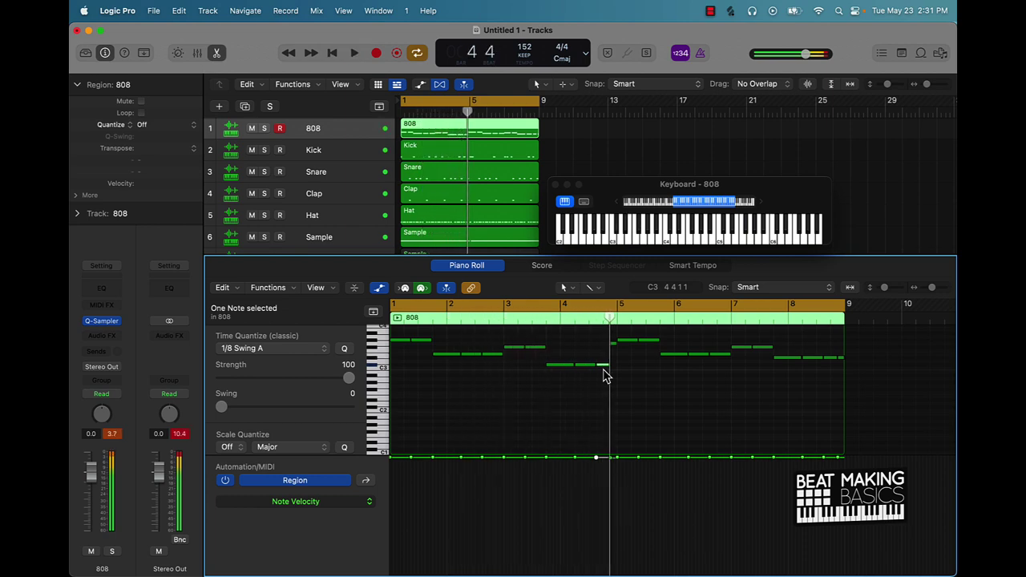
- Raise the third low 808 note in bar 4 by two semitones and play the beat from the start
{"action": "key", "text": "alt+Up"}
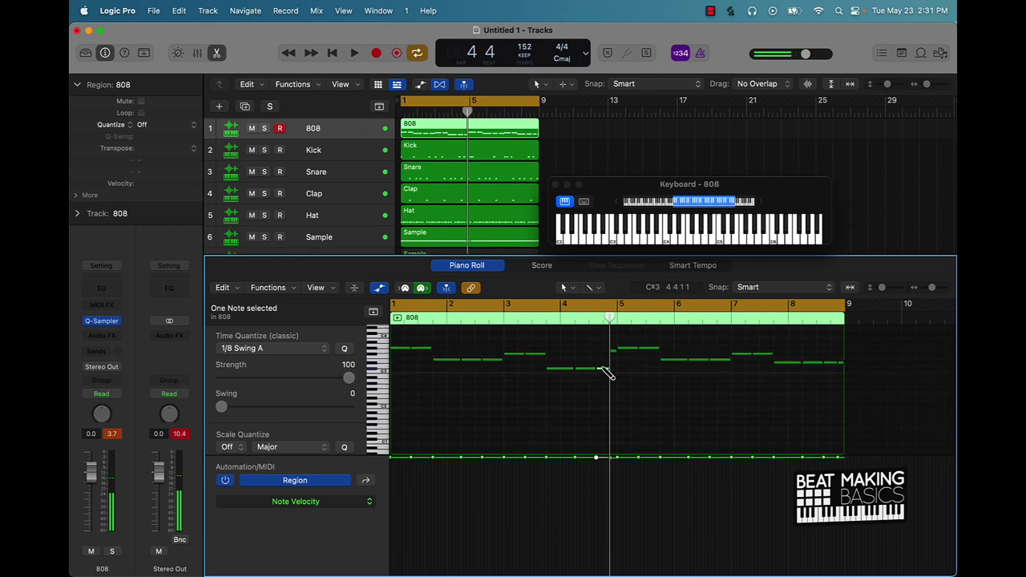
{"action": "key", "text": "Return"}
{"action": "key", "text": "space"}
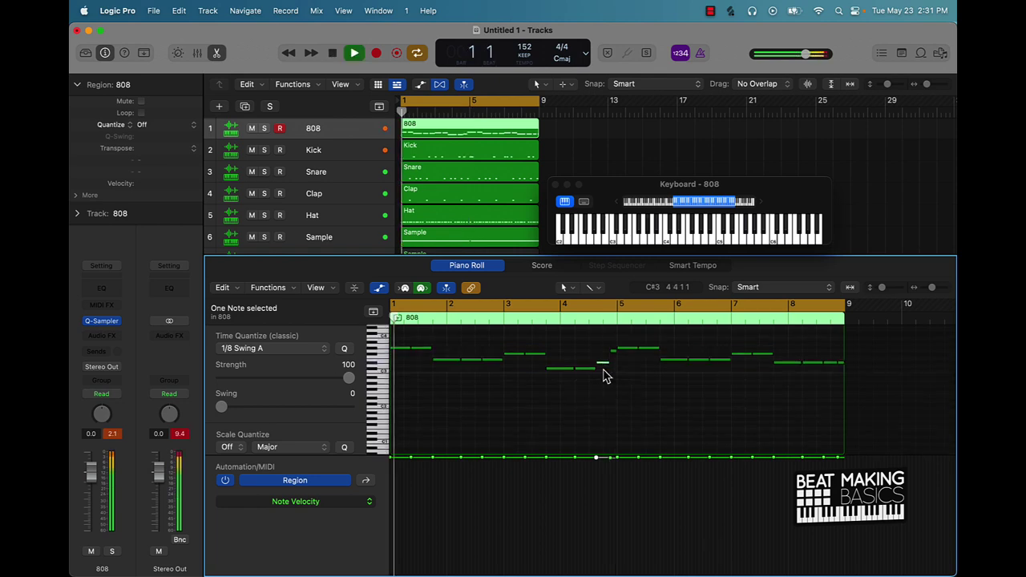
{"action": "key", "text": "space"}
{"action": "key", "text": "space"}
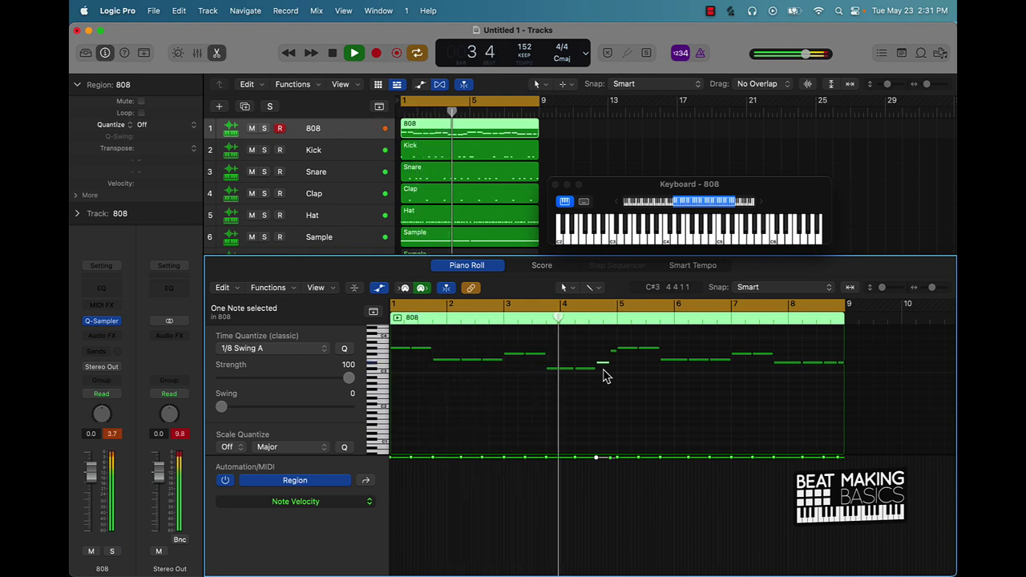
{"action": "key", "text": "space"}
- Try deleting the last 808 note in bar 2 and extending the preceding note with Force Legato, and undo both edits
{"action": "left_click", "coordinate": [487, 352]}
{"action": "left_click", "coordinate": [486, 360]}
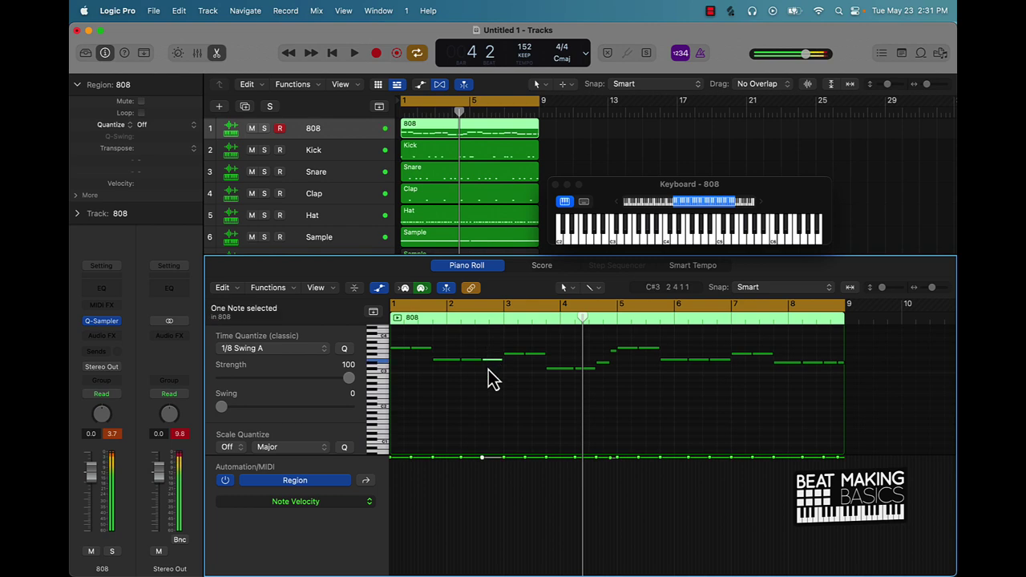
{"action": "key", "text": "Delete"}
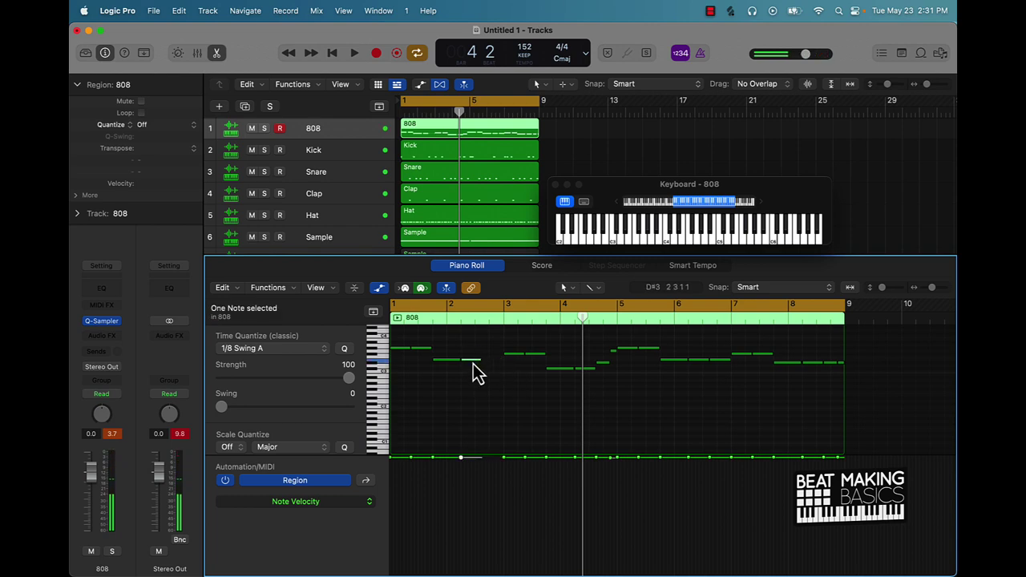
{"action": "right_click", "coordinate": [476, 369]}
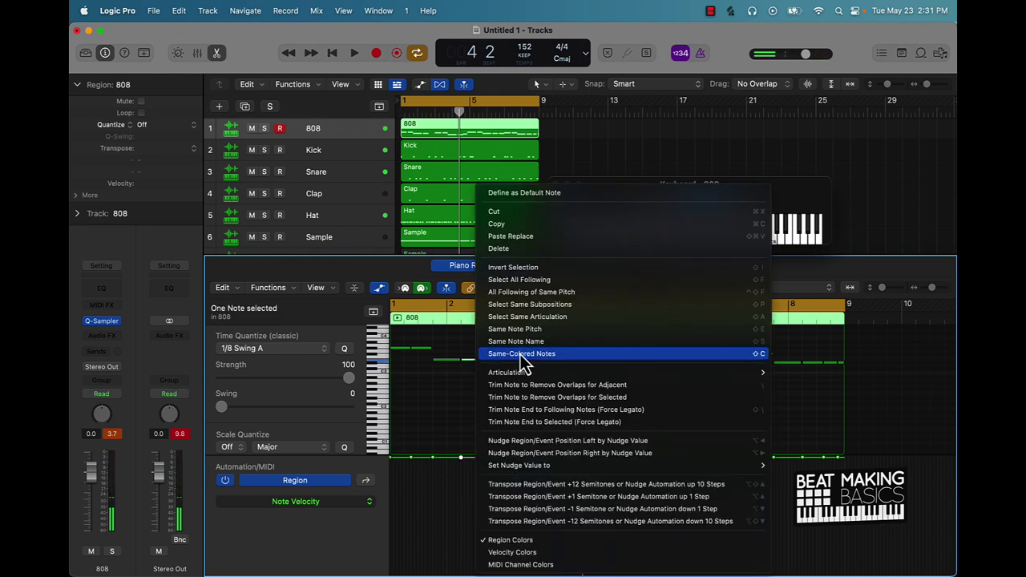
{"action": "left_click", "coordinate": [585, 411]}
{"action": "key", "text": "space"}
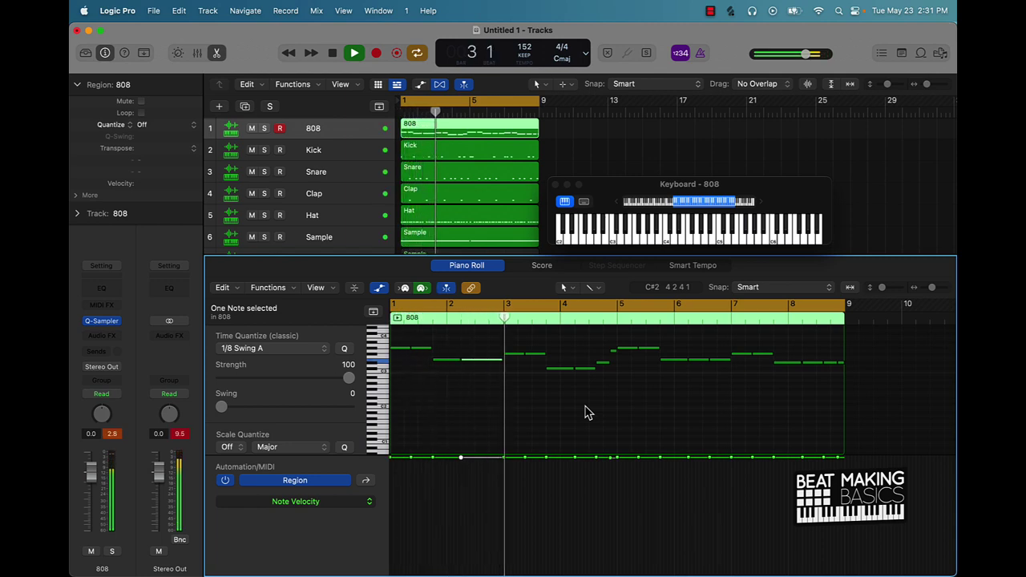
{"action": "key", "text": "super+z"}
{"action": "key", "text": "super+z"}
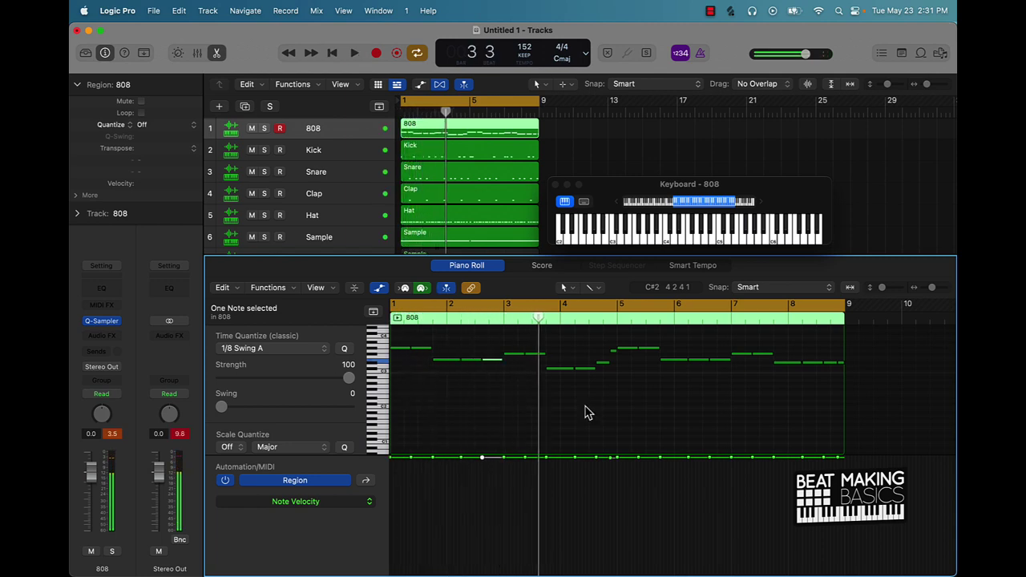
- Play the beat from bar 2 into bar 5 with the Piano Roll enlarged to check the 808 notes
{"action": "key", "text": "space"}
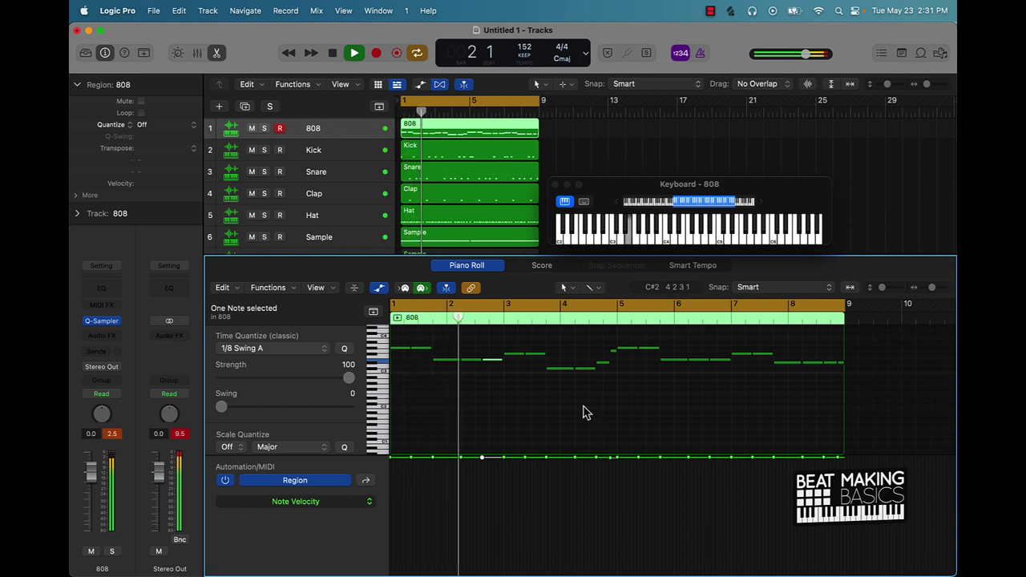
{"action": "key", "text": "space"}
{"action": "scroll", "coordinate": [582, 408], "scroll_direction": "down", "scroll_amount": 2}
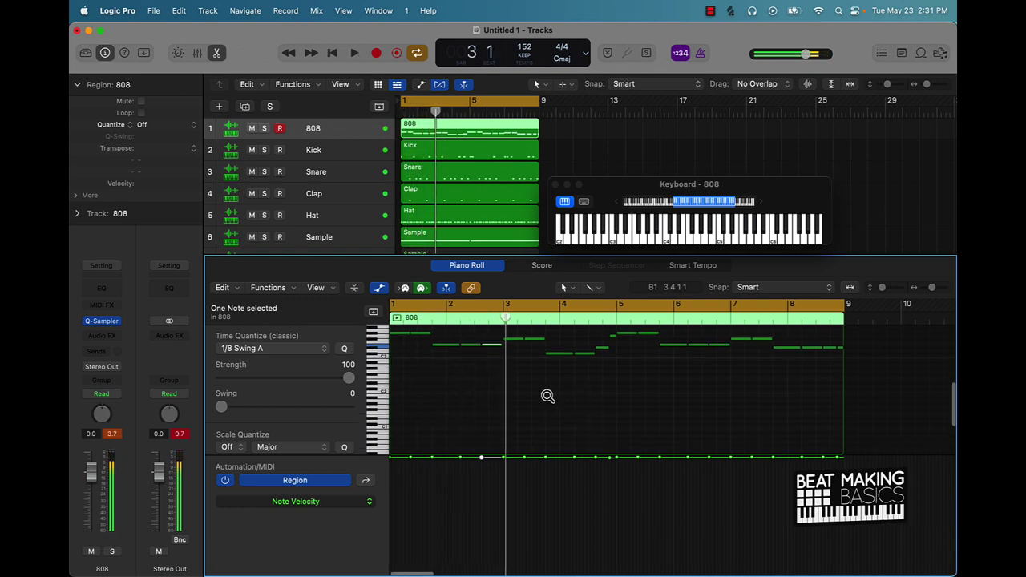
{"action": "scroll", "coordinate": [548, 396], "scroll_direction": "up", "scroll_amount": 5}
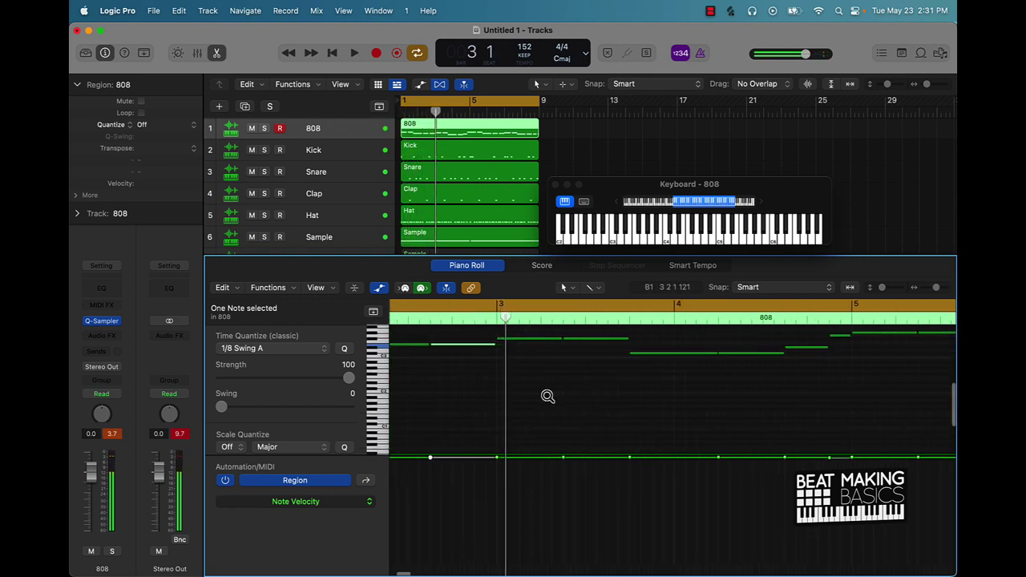
{"action": "left_click", "coordinate": [474, 318]}
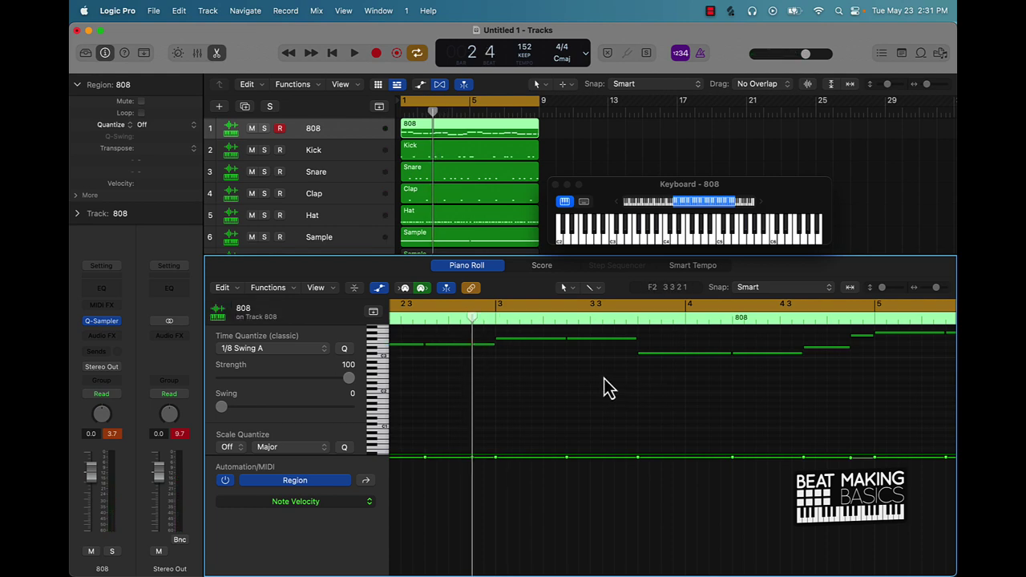
{"action": "key", "text": "space"}
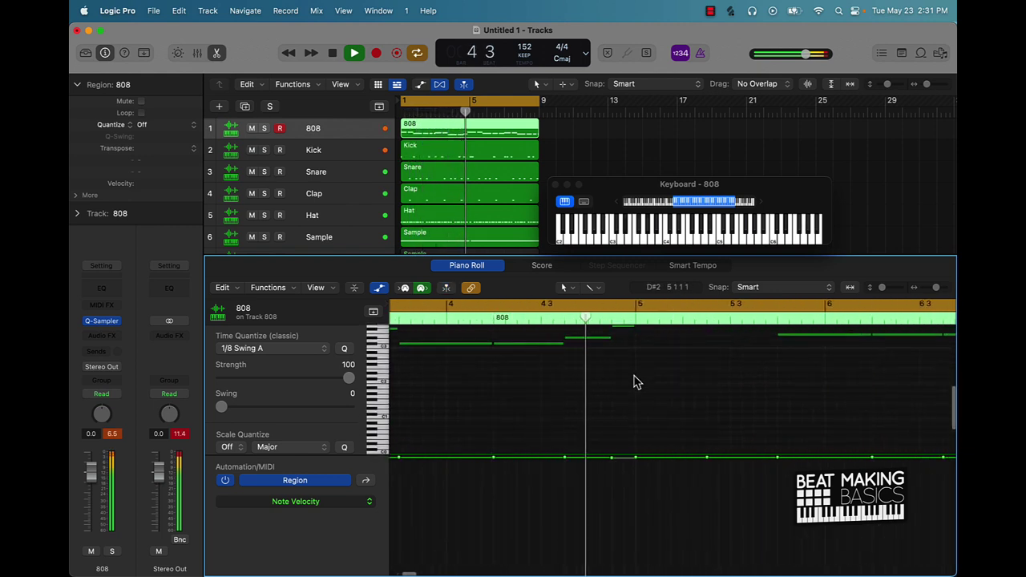
{"action": "scroll", "coordinate": [633, 381], "scroll_direction": "up", "scroll_amount": 2}
{"action": "key", "text": "space"}
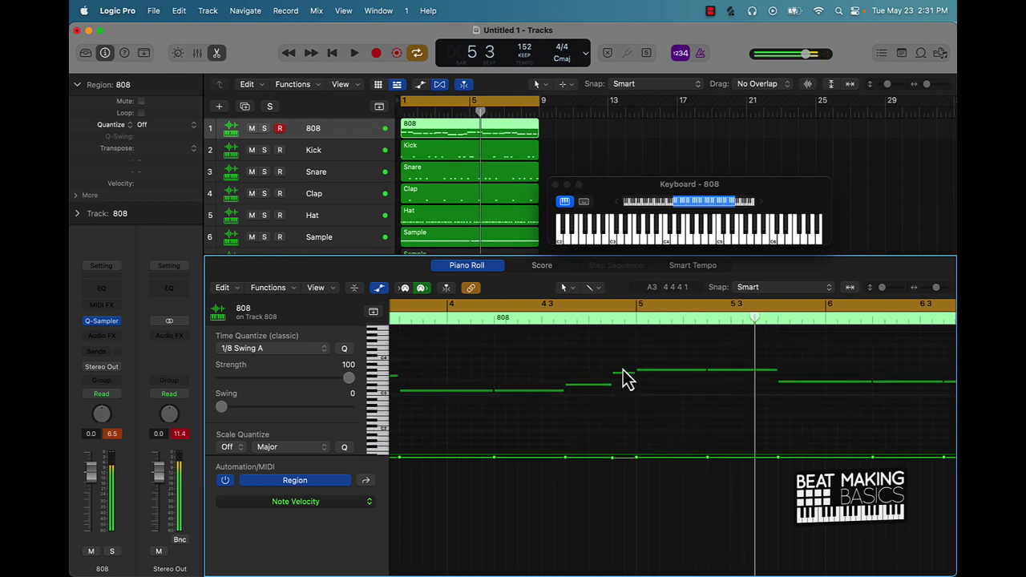
- Lower the short 808 note just before bar 5 by one semitone and play the beat from bar 5
{"action": "left_click", "coordinate": [622, 372]}
{"action": "left_click_drag", "start_coordinate": [619, 377], "coordinate": [620, 384]}
{"action": "left_click", "coordinate": [635, 317]}
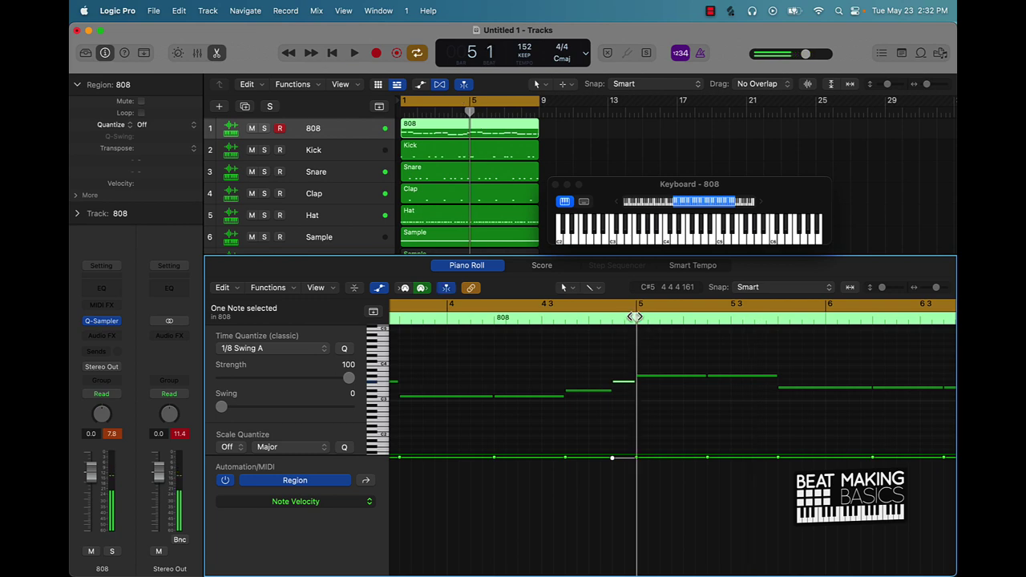
{"action": "key", "text": "space"}
{"action": "key", "text": "space"}
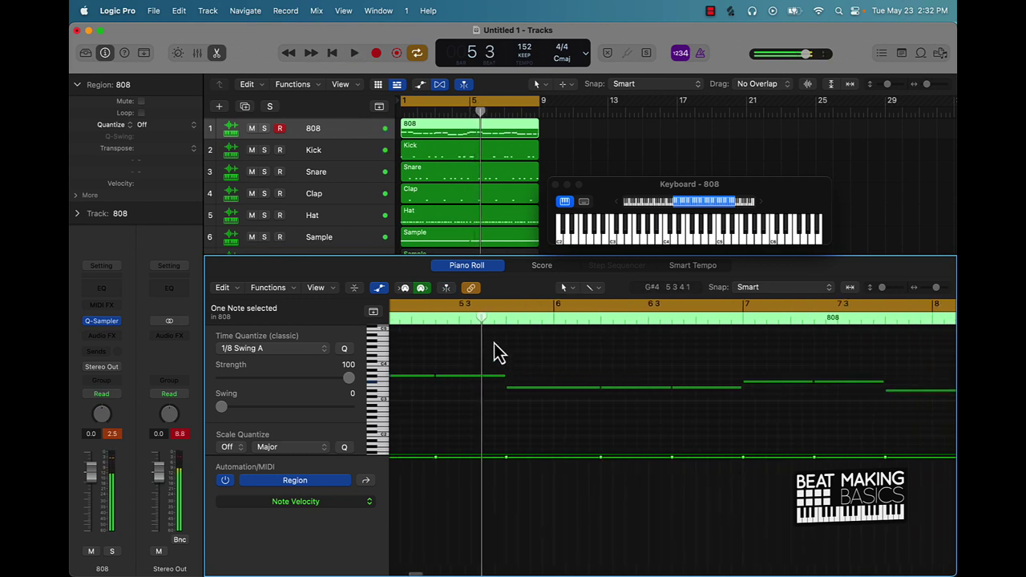
- Split the second 808 note of bar 5 at the playhead and raise its end piece by three semitones
{"action": "left_click_drag", "start_coordinate": [479, 319], "coordinate": [482, 319]}
{"action": "left_click", "coordinate": [497, 375]}
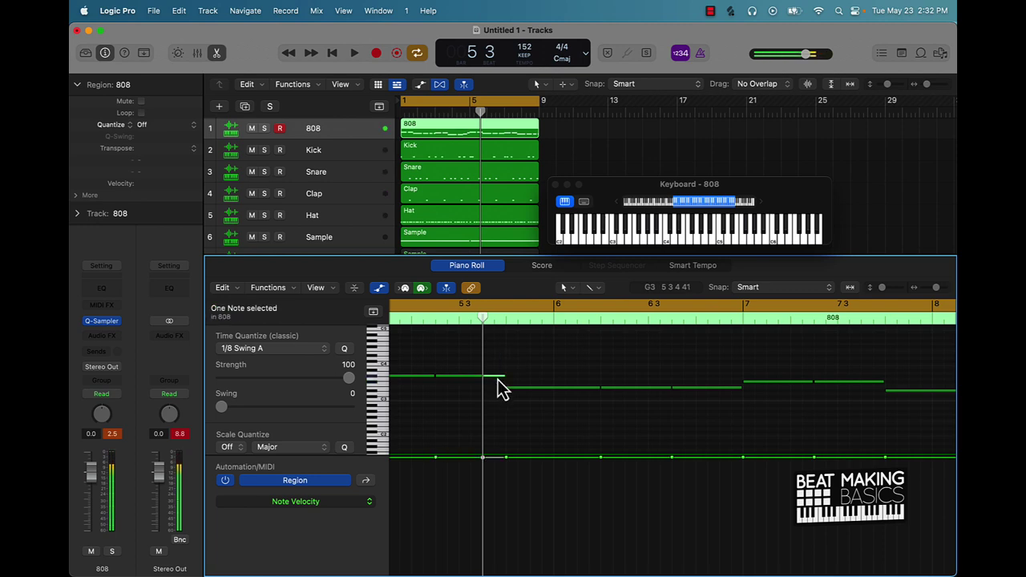
{"action": "key", "text": "alt+Up"}
{"action": "key", "text": "alt+Up"}
{"action": "key", "text": "alt+Up"}
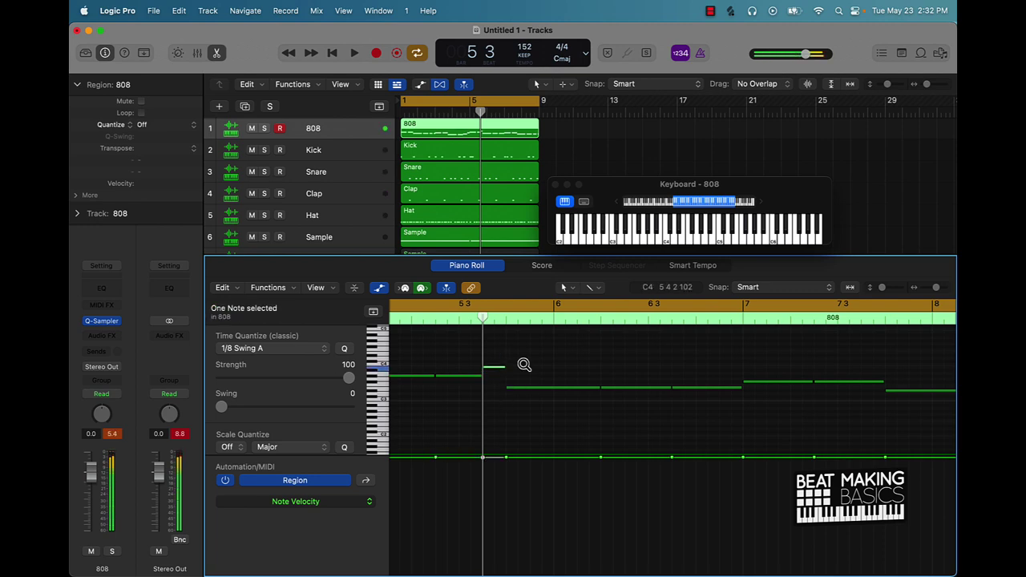
- Shorten the cycle range to bars 5 through 8 and play that section
{"action": "scroll", "coordinate": [485, 353], "scroll_direction": "left", "scroll_amount": 5}
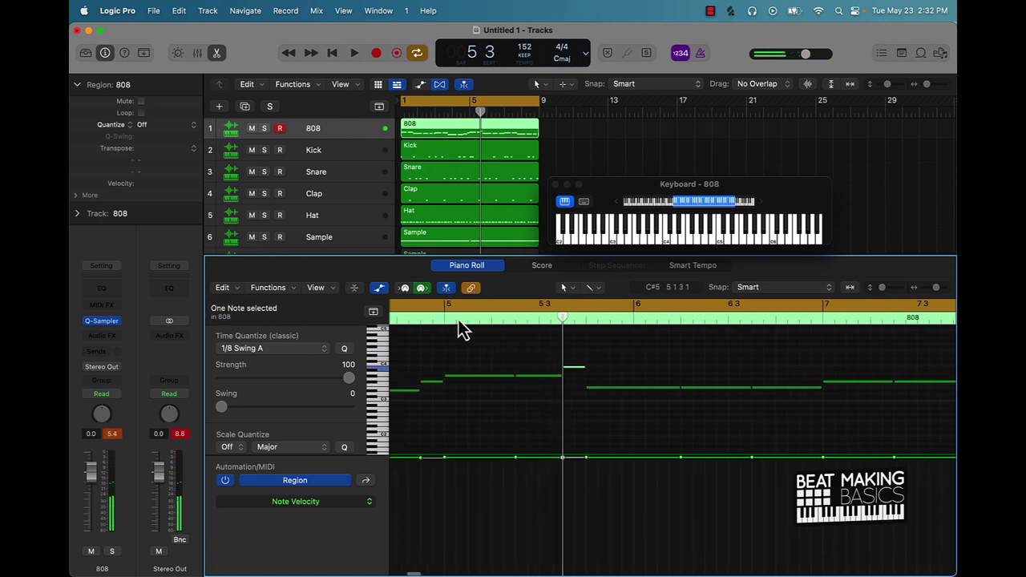
{"action": "left_click", "coordinate": [478, 103]}
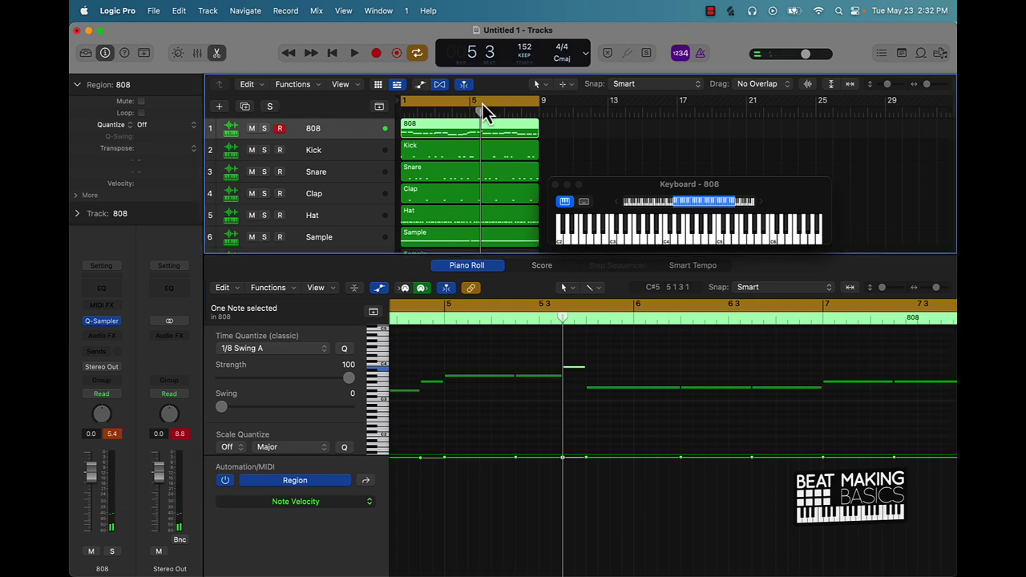
{"action": "left_click_drag", "start_coordinate": [471, 102], "coordinate": [542, 108]}
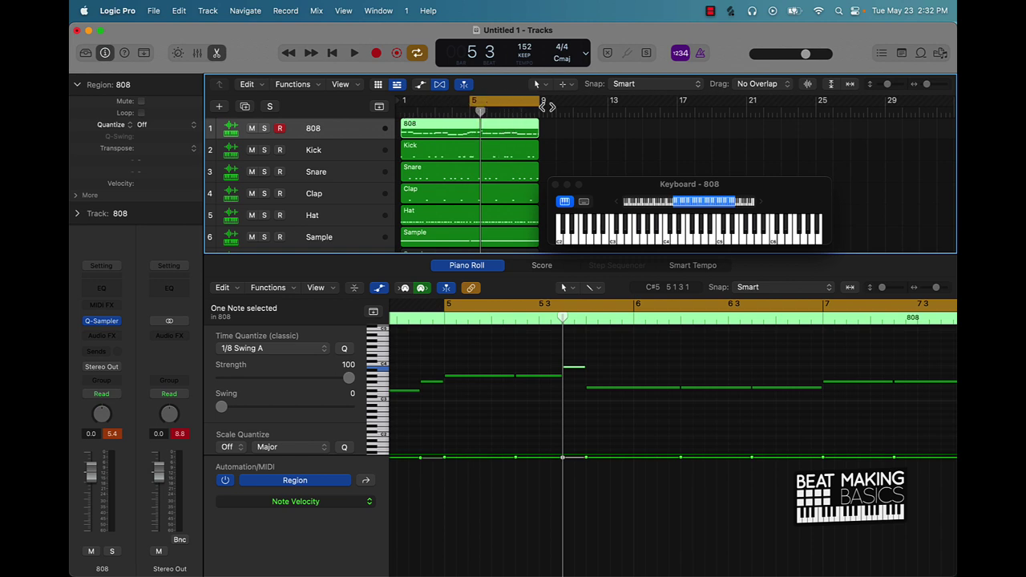
{"action": "key", "text": "space"}
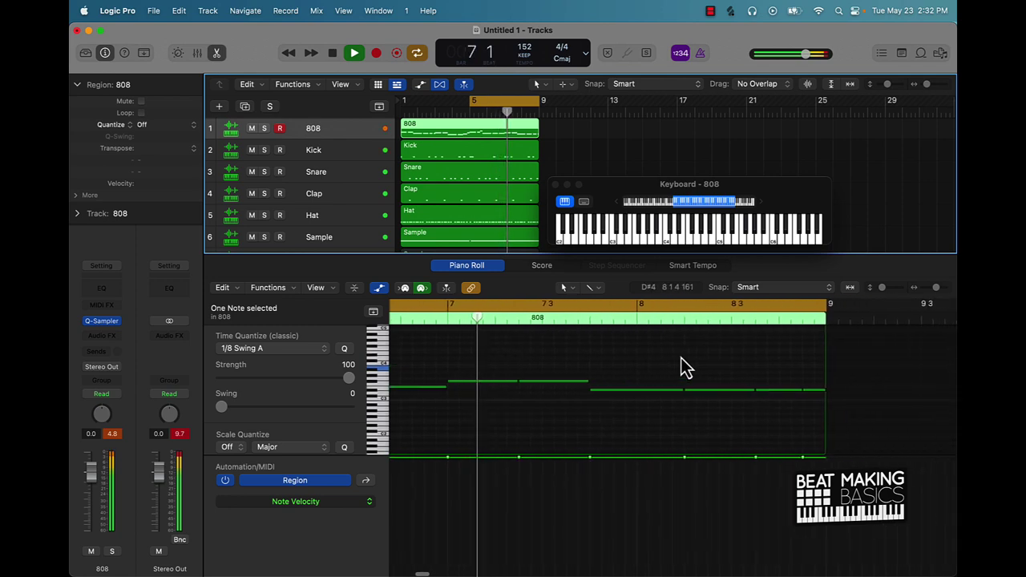
{"action": "key", "text": "space"}
- Lower the last four 808 notes, from the end of bar 7 through bar 8, by two semitones
{"action": "left_click_drag", "start_coordinate": [617, 363], "coordinate": [802, 406]}
{"action": "key", "text": "alt+Down"}
{"action": "key", "text": "alt+Down"}
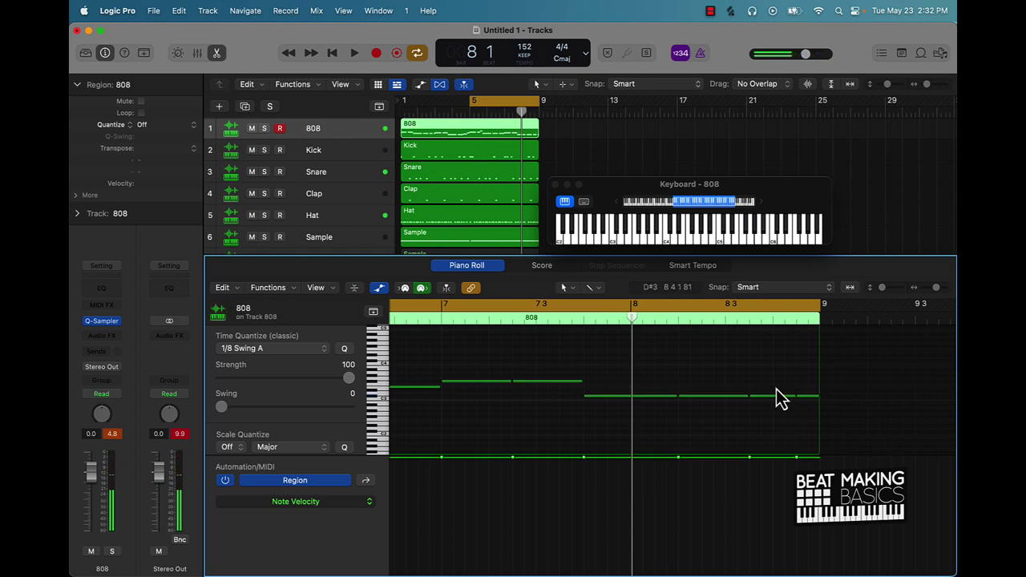
- Raise the final two 808 notes at the end of bar 8 by five semitones
{"action": "left_click_drag", "start_coordinate": [774, 372], "coordinate": [811, 405]}
{"action": "key", "text": "alt+Up"}
{"action": "key", "text": "alt+Up"}
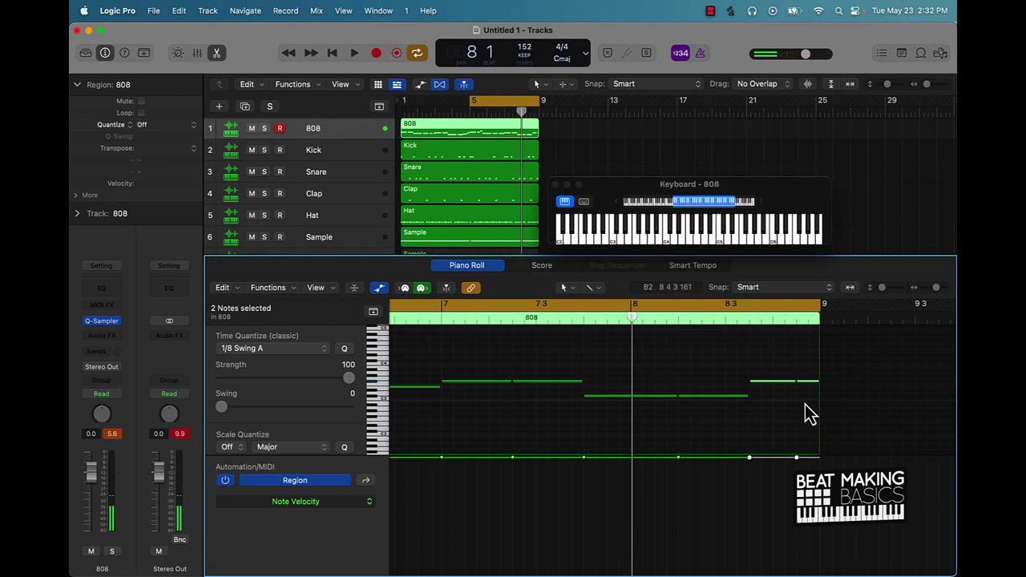
- Lower the final 808 note of bar 8 by three semitones and play the loop from bar 5
{"action": "left_click", "coordinate": [807, 381]}
{"action": "key", "text": "alt+Down"}
{"action": "key", "text": "alt+Down"}
{"action": "key", "text": "alt+Down"}
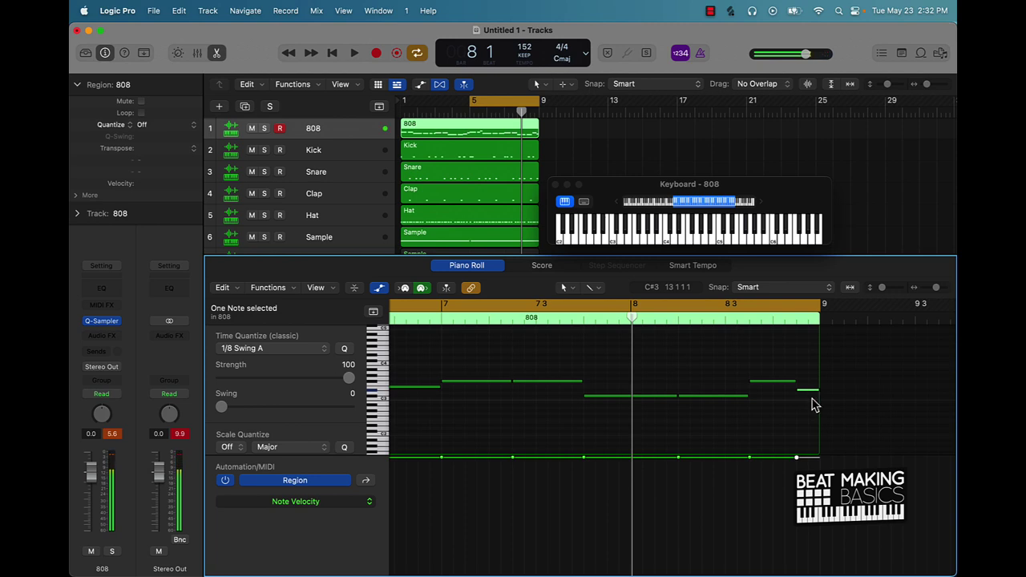
{"action": "key", "text": "alt+shift+Down"}
{"action": "key", "text": "space"}
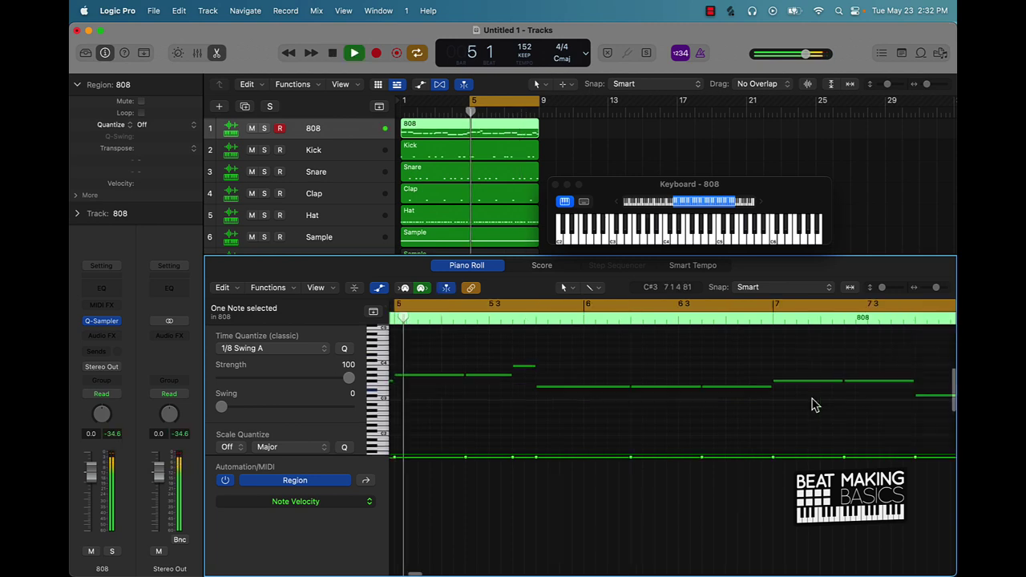
{"action": "key", "text": "space"}
{"action": "key", "text": "space"}
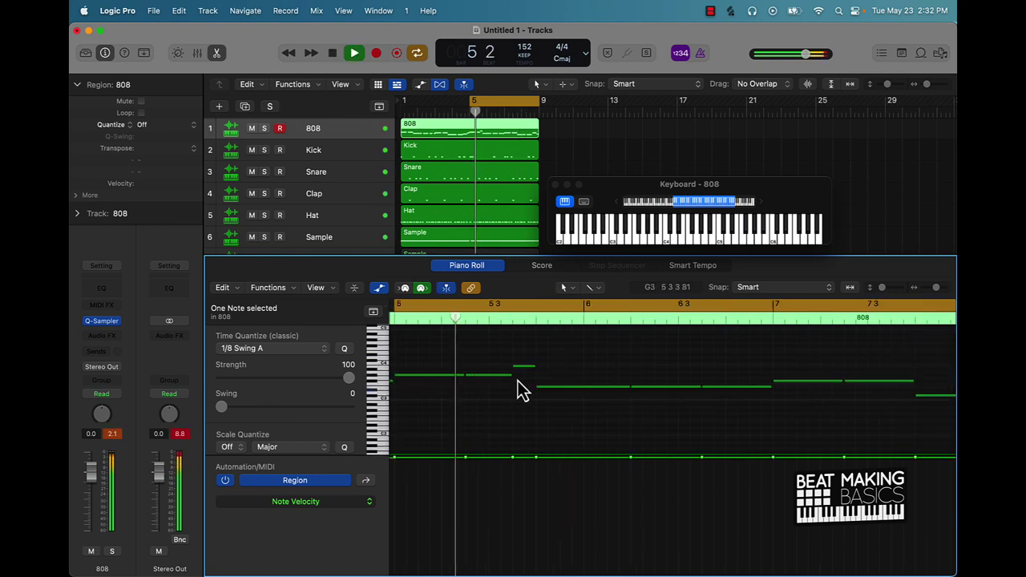
{"action": "key", "text": "space"}
{"action": "key", "text": "space"}
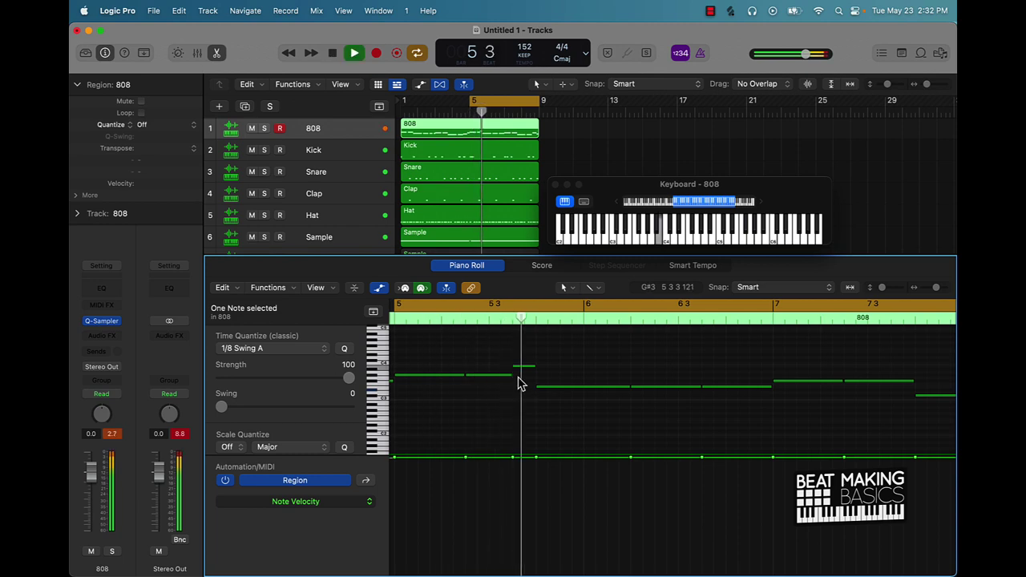
{"action": "key", "text": "space"}
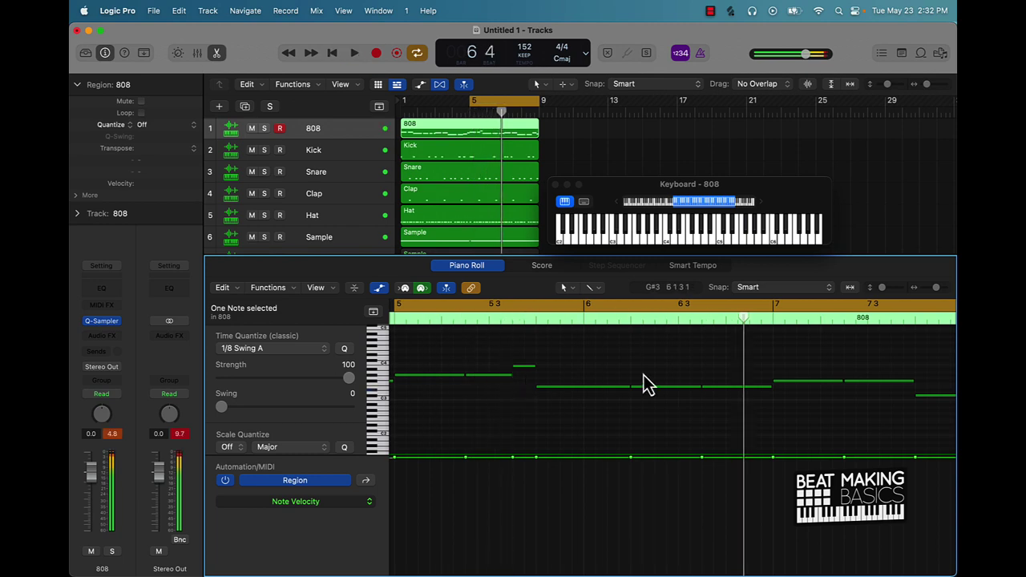
- Split the 808 note starting on beat 2 of bar 6 an eighth note in and play the result
{"action": "left_click", "coordinate": [655, 317]}
{"action": "left_click_drag", "start_coordinate": [671, 347], "coordinate": [677, 398]}
{"action": "key", "text": "space"}
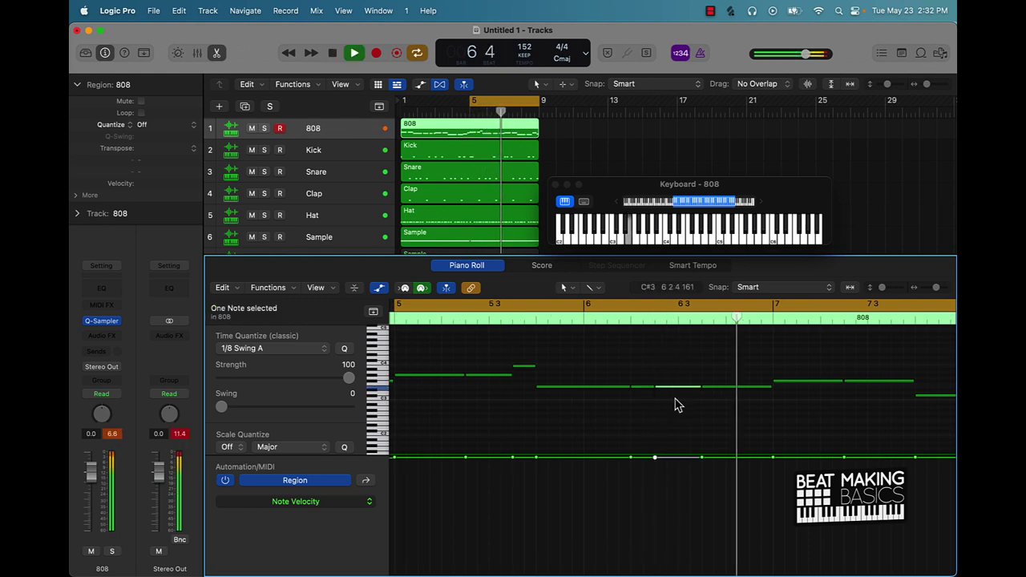
{"action": "key", "text": "space"}
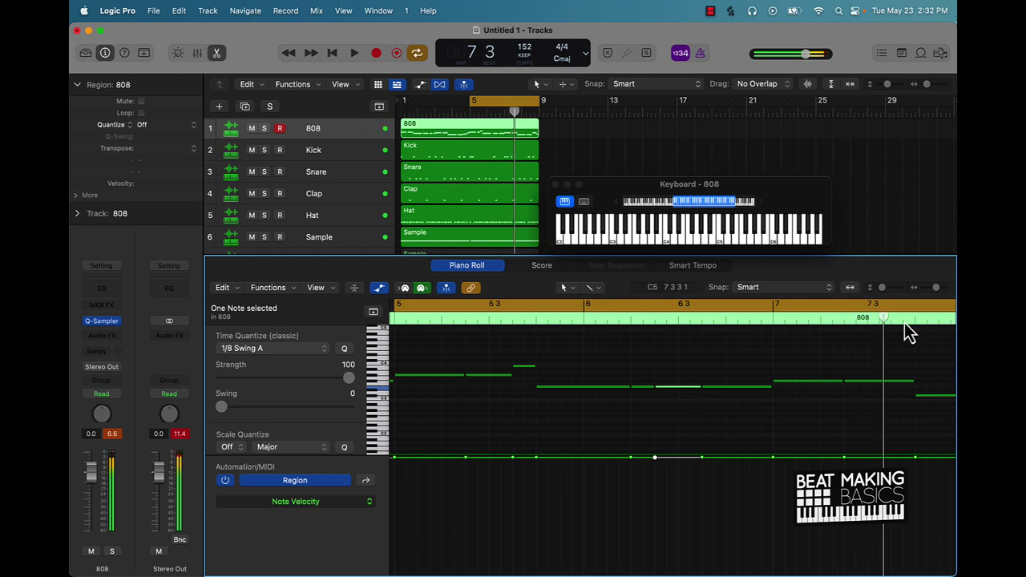
- Split the first 808 note of bar 7 an eighth note after its start and play through to bar 8
{"action": "left_click", "coordinate": [799, 317]}
{"action": "left_click", "coordinate": [812, 381]}
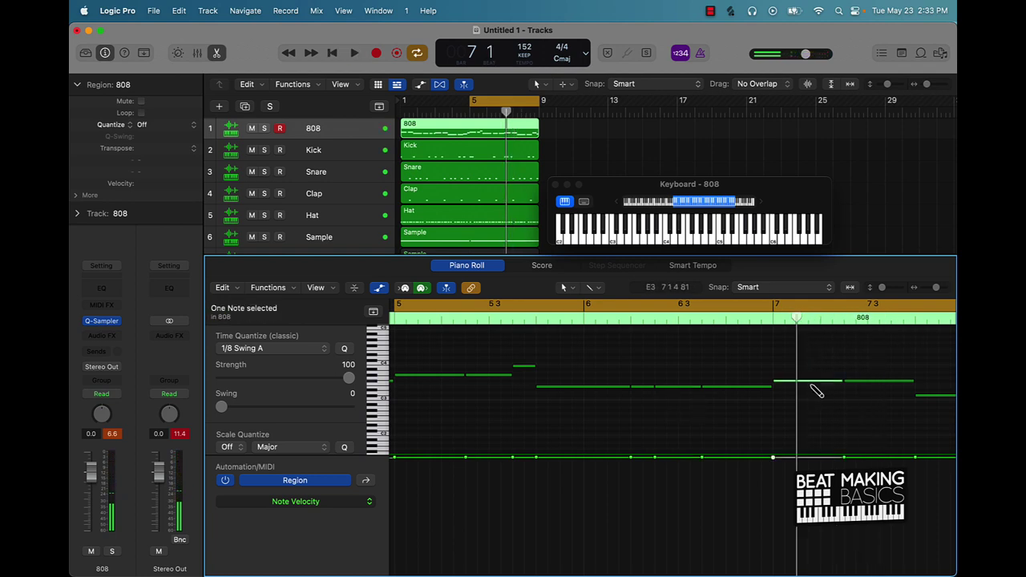
{"action": "key", "text": "space"}
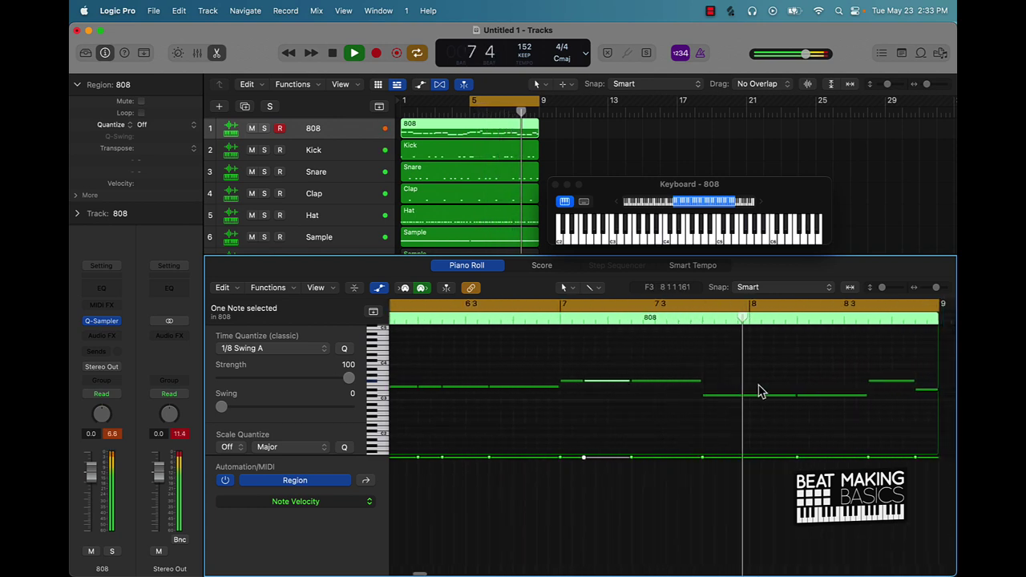
{"action": "key", "text": "space"}
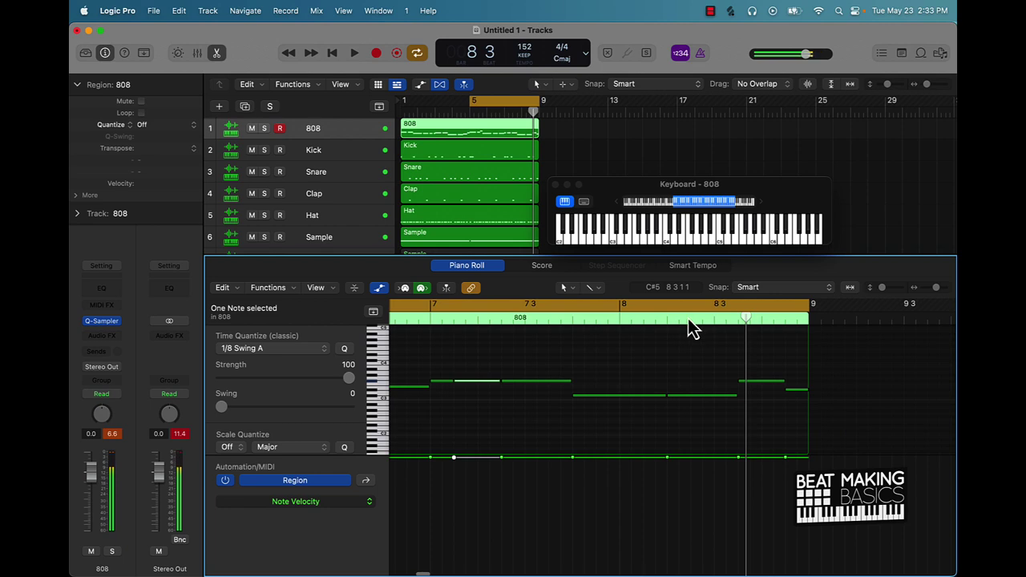
- Split the 808 note starting on beat 2 of bar 8 an eighth note in and briefly play the loop
{"action": "left_click", "coordinate": [687, 318]}
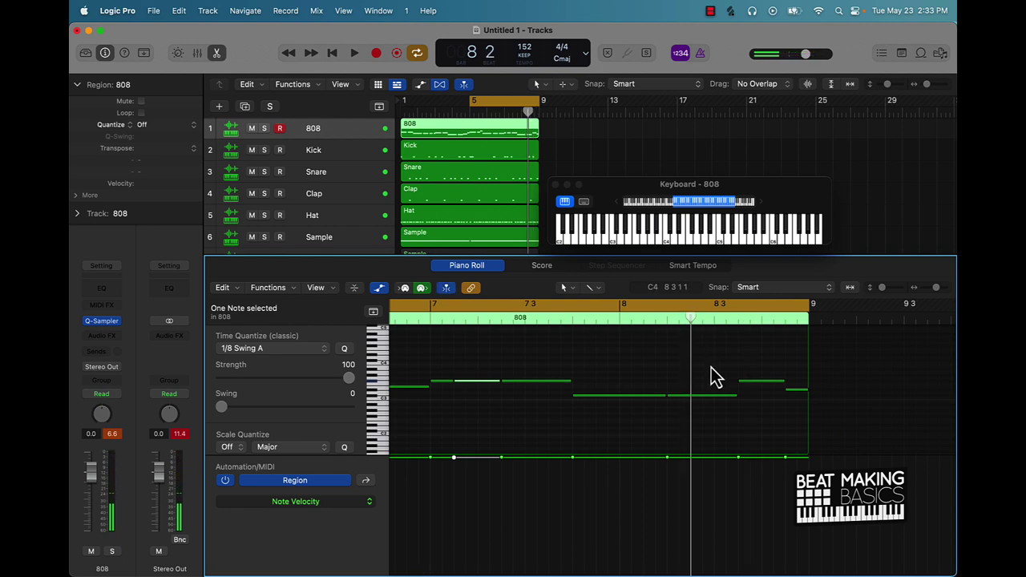
{"action": "left_click", "coordinate": [708, 395]}
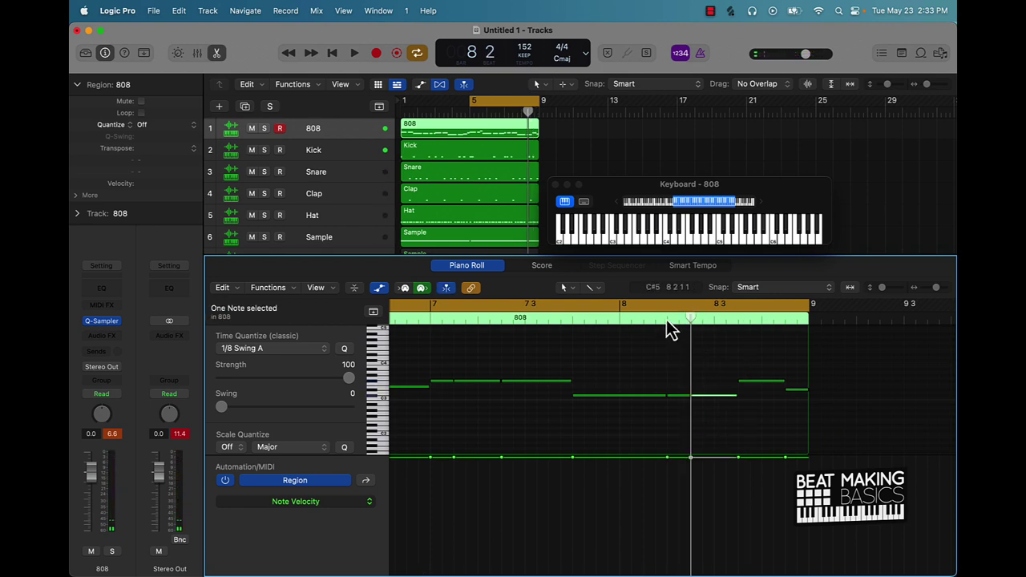
{"action": "key", "text": "space"}
{"action": "key", "text": "space"}
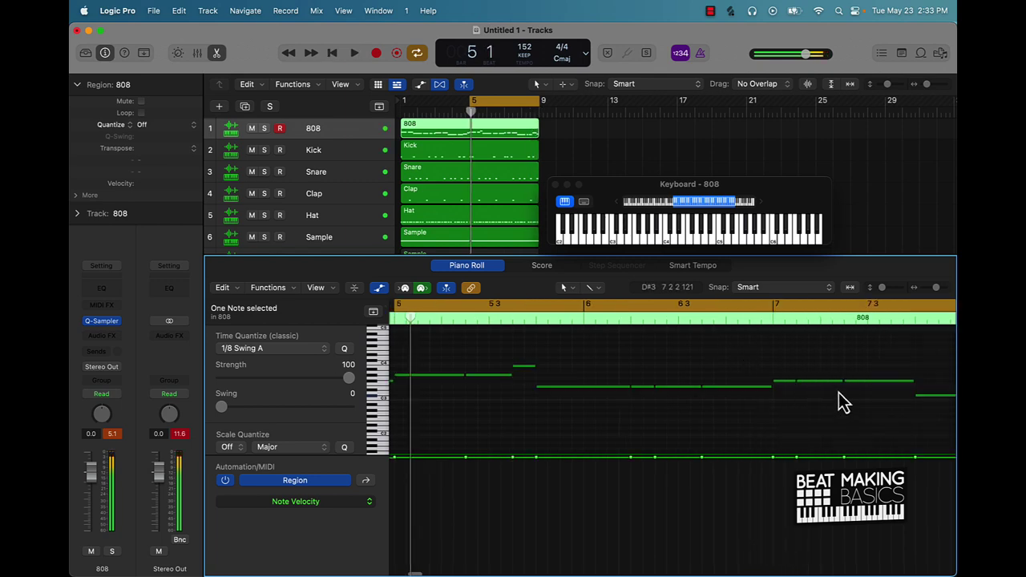
- Lower the second-to-last 808 note of bar 8 by seven semitones
{"action": "scroll", "coordinate": [838, 392], "scroll_direction": "right", "scroll_amount": 5}
{"action": "left_click_drag", "start_coordinate": [687, 389], "coordinate": [687, 389]}
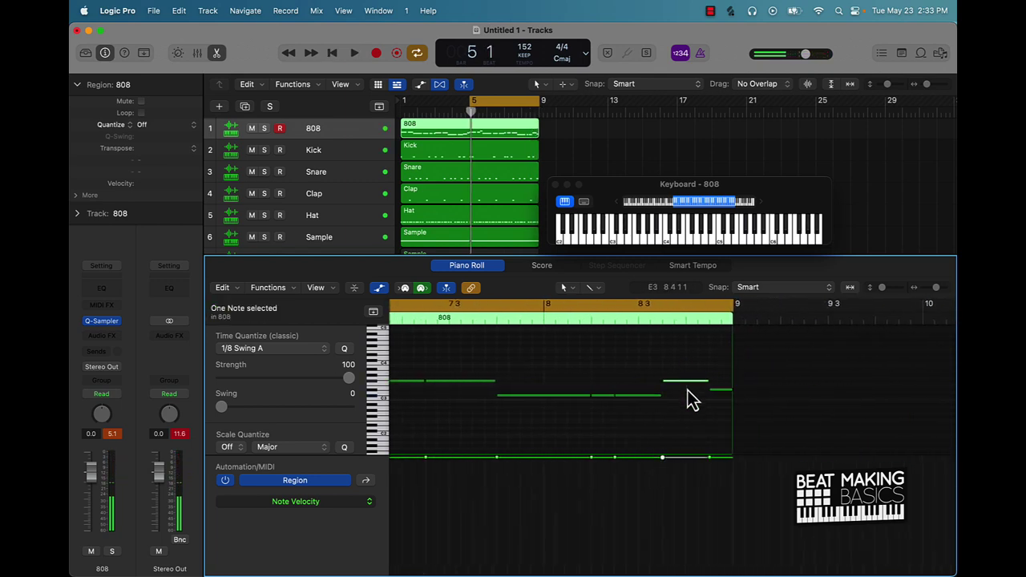
{"action": "key", "text": "alt+Down"}
{"action": "key", "text": "alt+Down"}
{"action": "key", "text": "alt+Down"}
{"action": "key", "text": "alt+Down"}
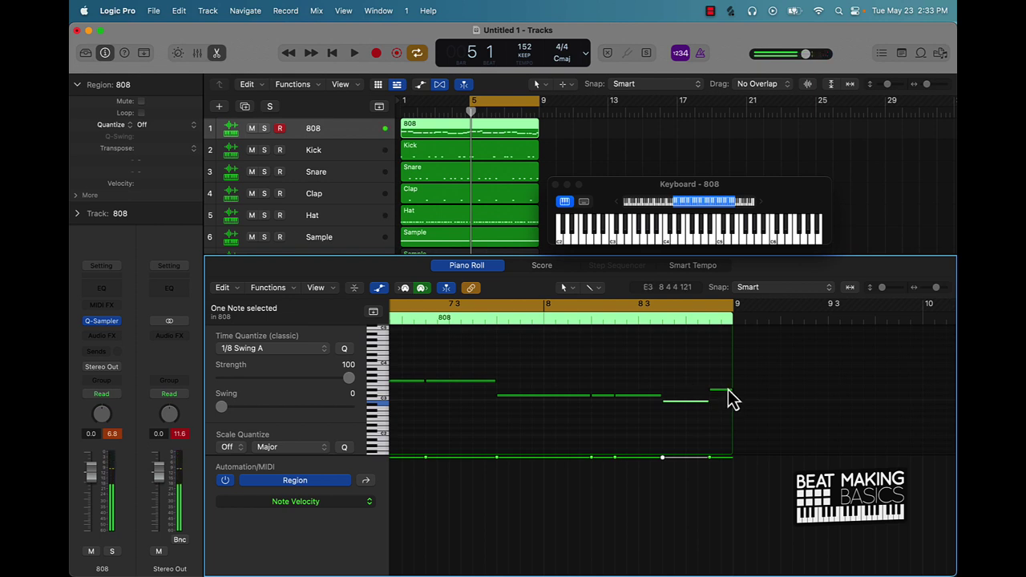
{"action": "left_click", "coordinate": [722, 391]}
- Extend the cycle range to bars 1 through 8 and play it from the start
{"action": "key", "text": "space"}
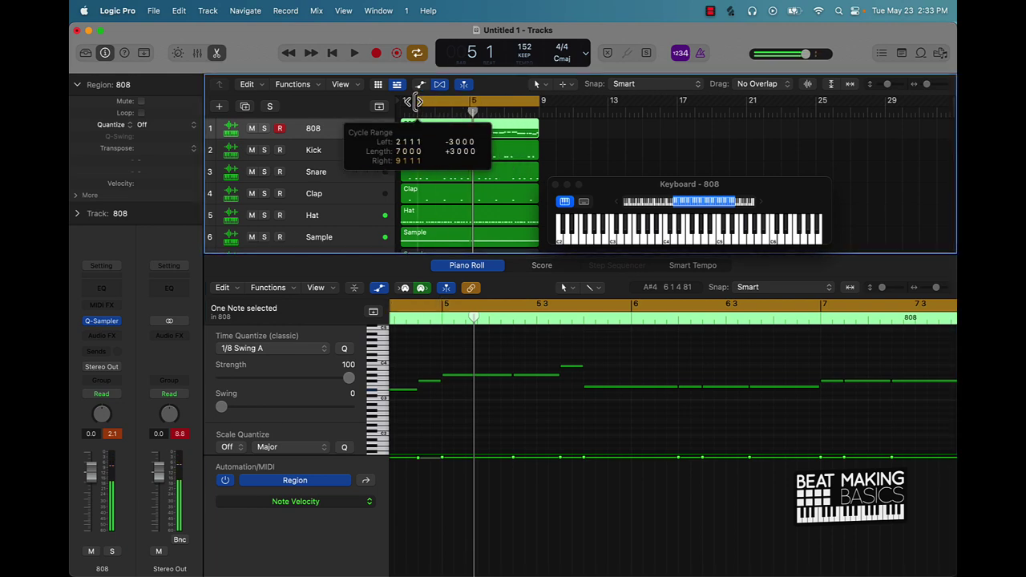
{"action": "left_click", "coordinate": [564, 141]}
{"action": "key", "text": "space"}
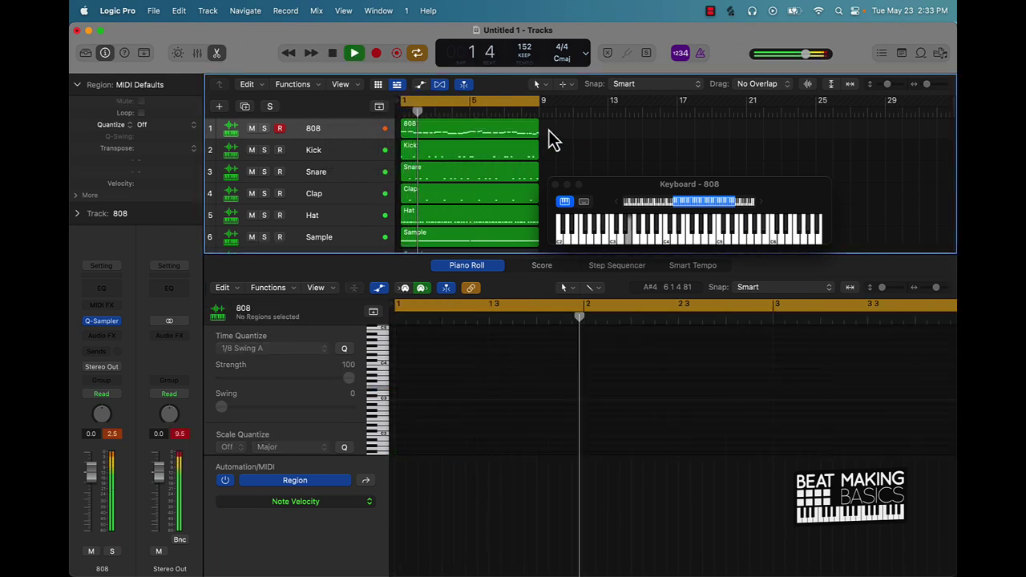
- In the 808 region, split the second note of bar 1 an eighth note after beat 3 and lower its end piece by five semitones
{"action": "left_click", "coordinate": [497, 130]}
{"action": "key", "text": "space"}
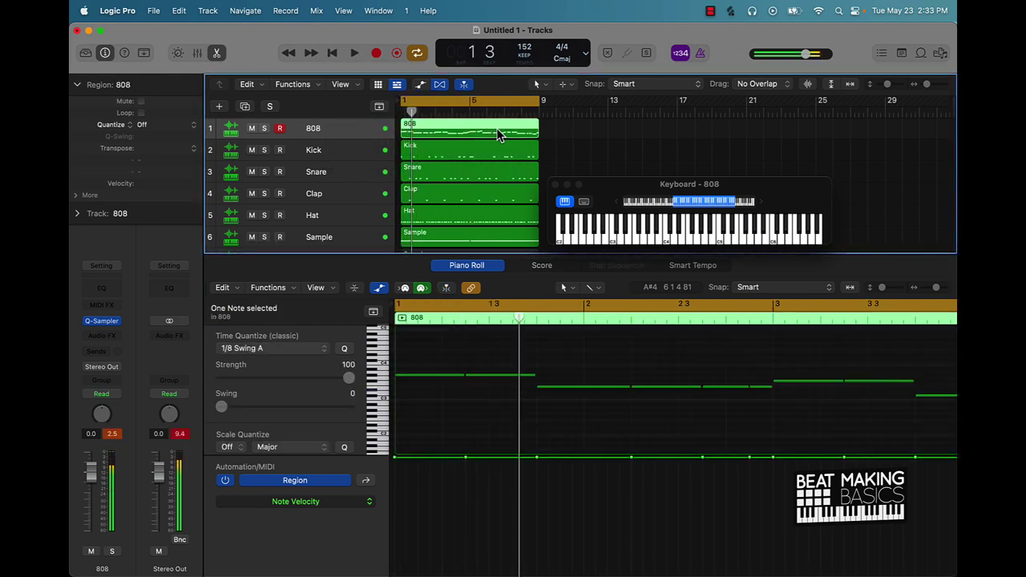
{"action": "key", "text": "space"}
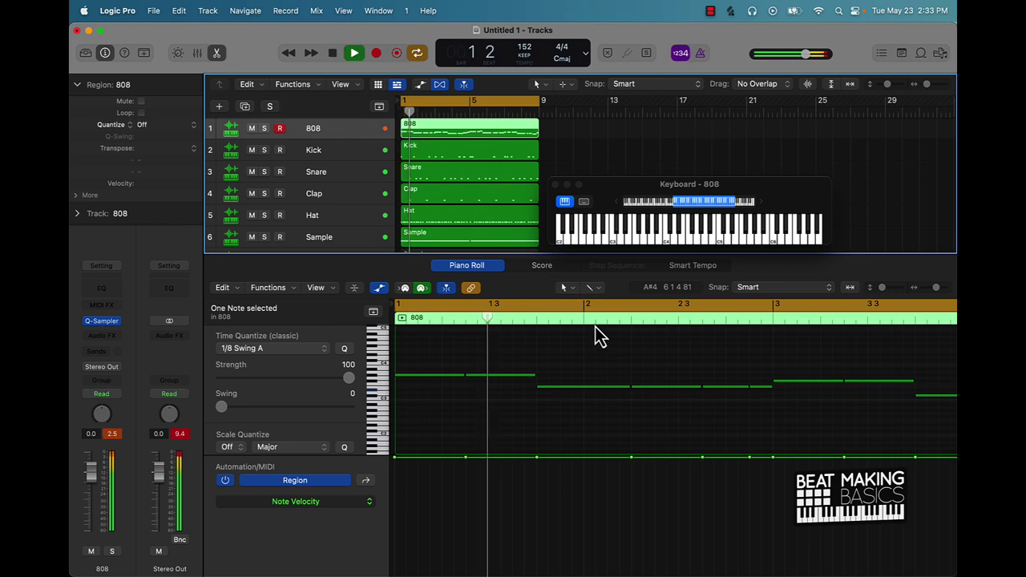
{"action": "key", "text": "space"}
{"action": "left_click", "coordinate": [518, 325]}
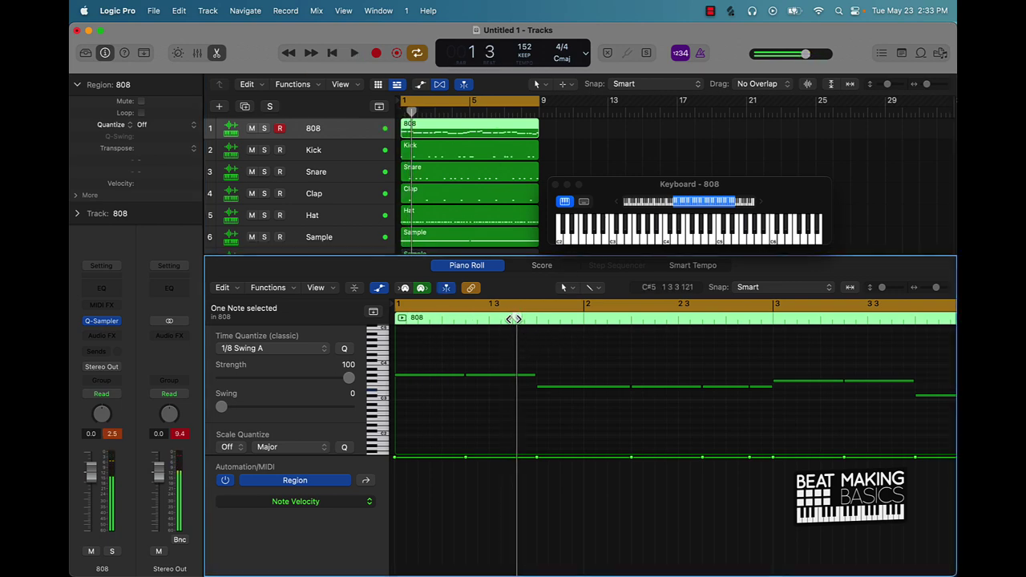
{"action": "left_click", "coordinate": [525, 375]}
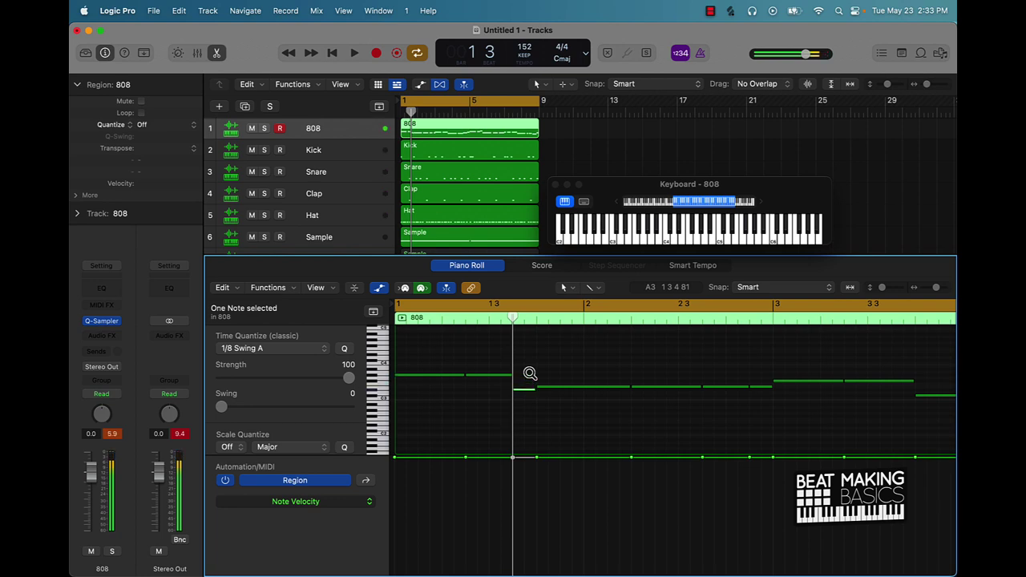
{"action": "key", "text": "space"}
{"action": "key", "text": "space"}
{"action": "key", "text": "space"}
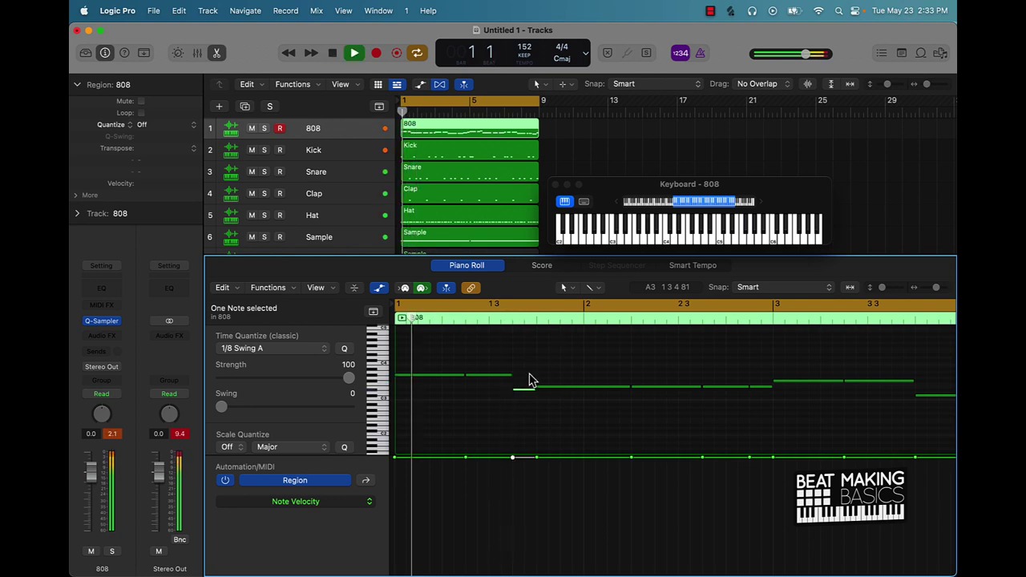
{"action": "key", "text": "space"}
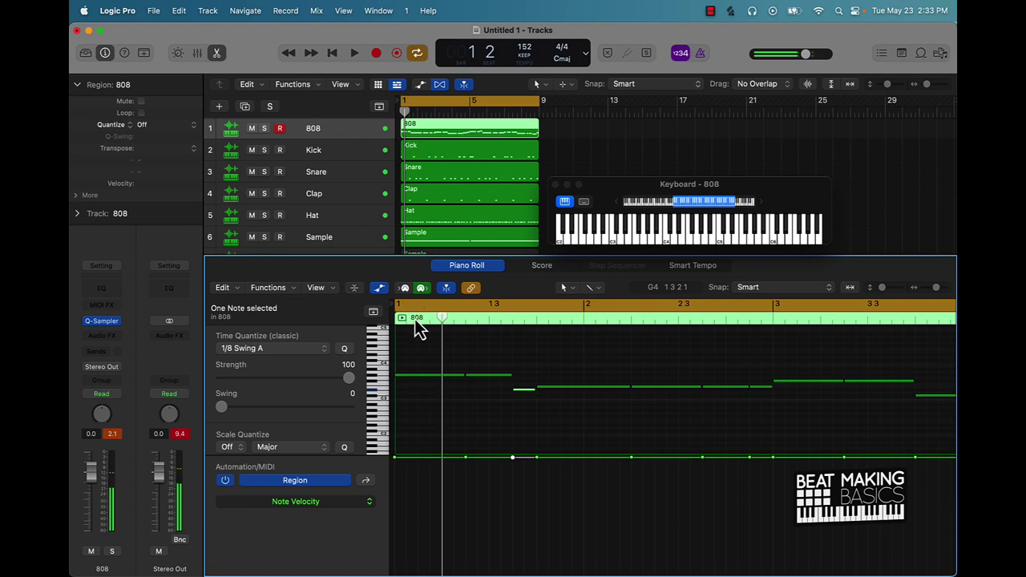
- Try to split the first 808 note of bar 1 an eighth note after its start and audition it
{"action": "left_click", "coordinate": [415, 318]}
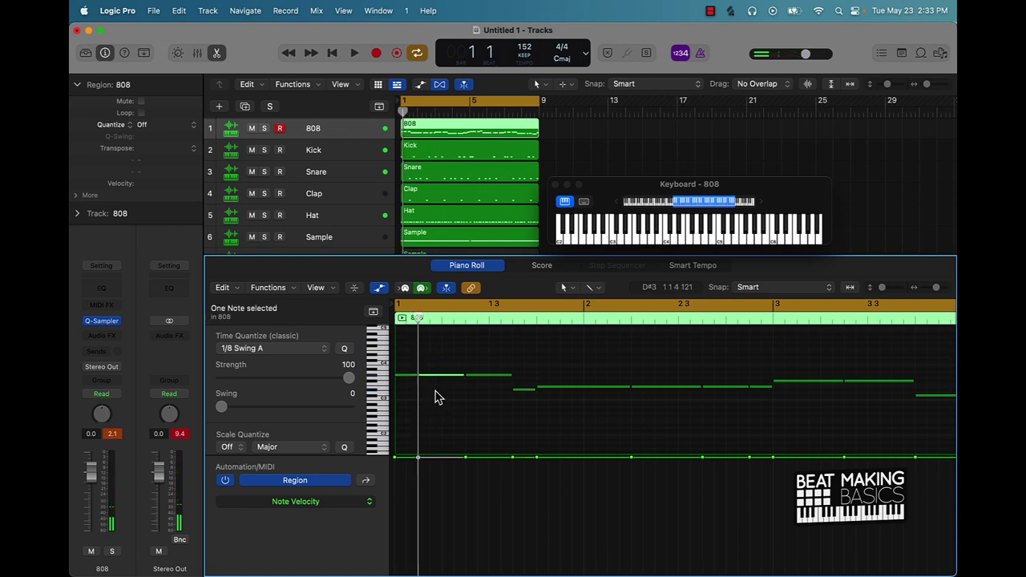
{"action": "key", "text": "space"}
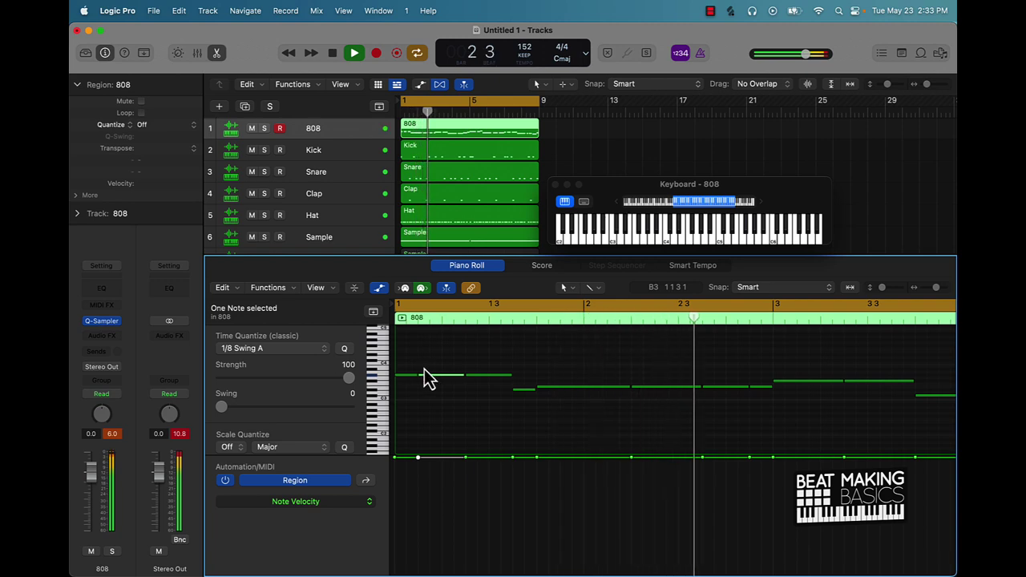
{"action": "key", "text": "space"}
{"action": "key", "text": "space"}
{"action": "key", "text": "space"}
{"action": "key", "text": "space"}
{"action": "key", "text": "space"}
{"action": "key", "text": "space"}
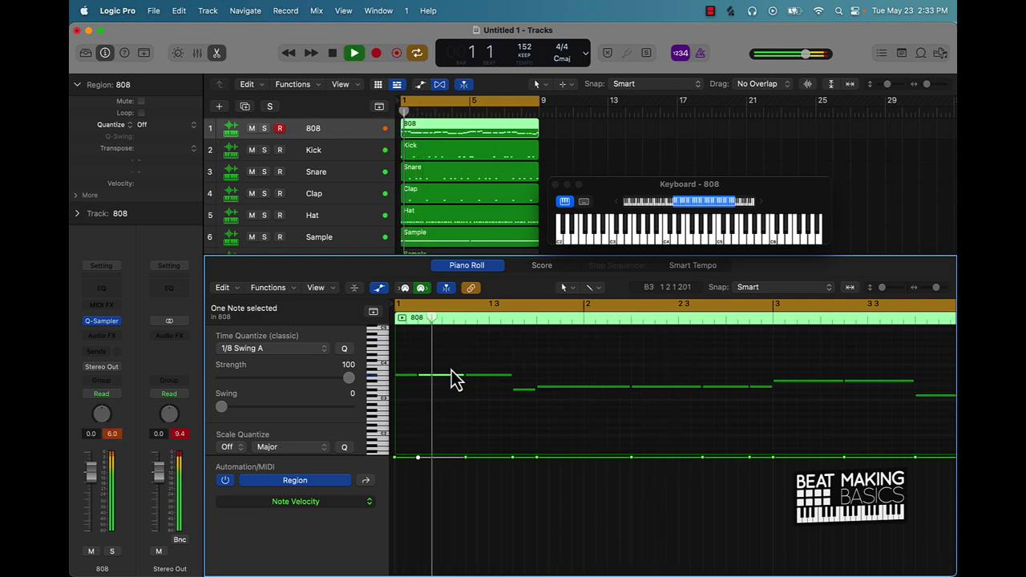
{"action": "key", "text": "space"}
- Try to split the opening 808 piece of bar 1 again a sixteenth note after its start and play the loop
{"action": "left_click", "coordinate": [408, 319]}
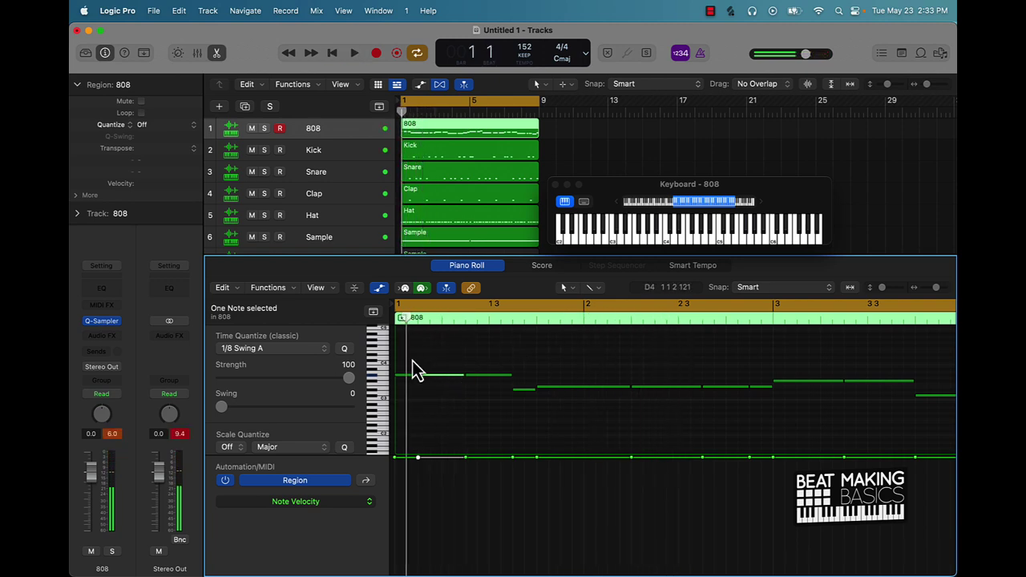
{"action": "left_click", "coordinate": [409, 374]}
{"action": "key", "text": "space"}
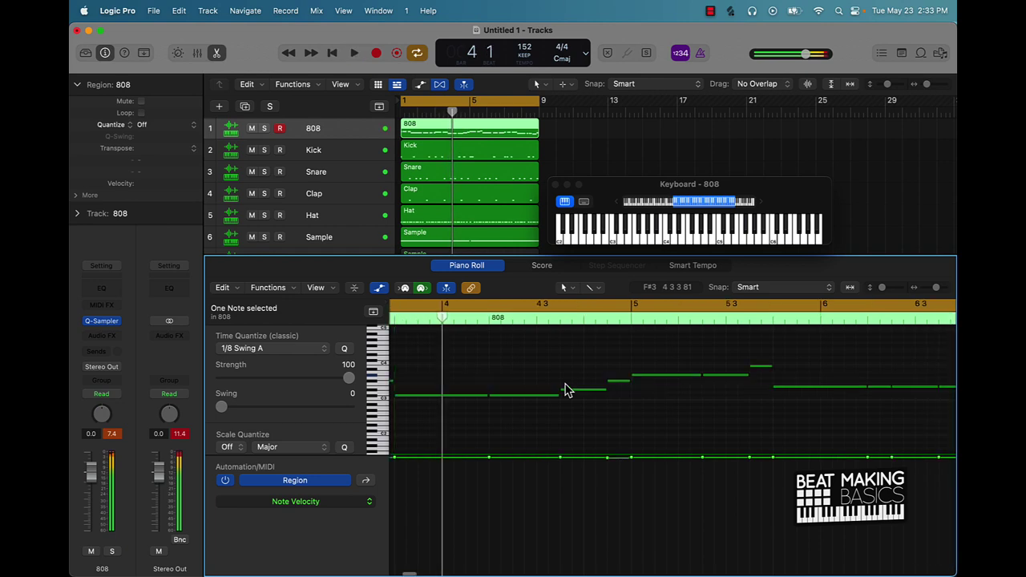
{"action": "key", "text": "space"}
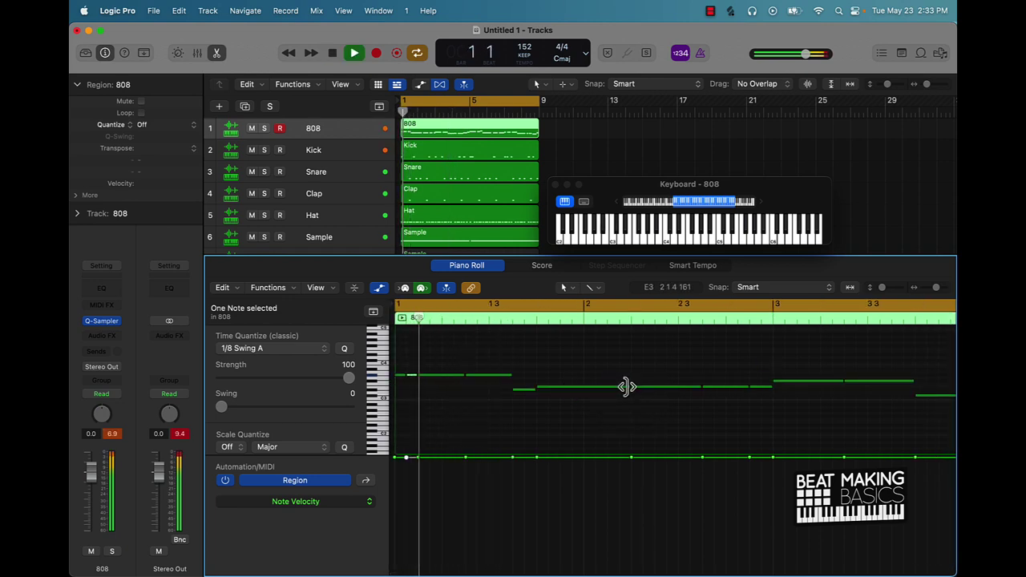
- Undo both splits of the first 808 note in bar 1 and play the loop into bar 3
{"action": "key", "text": "space"}
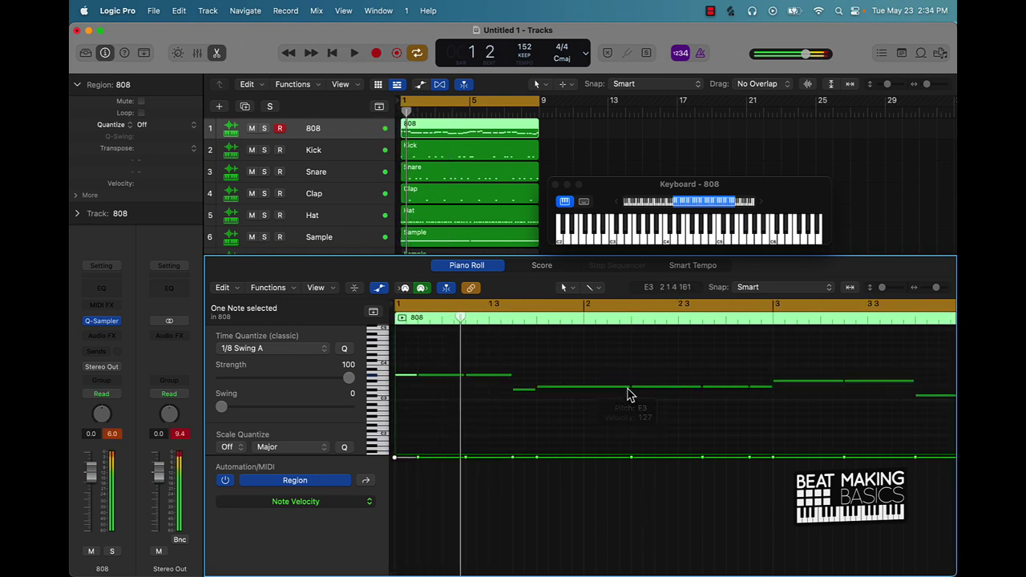
{"action": "key", "text": "space"}
{"action": "key", "text": "space"}
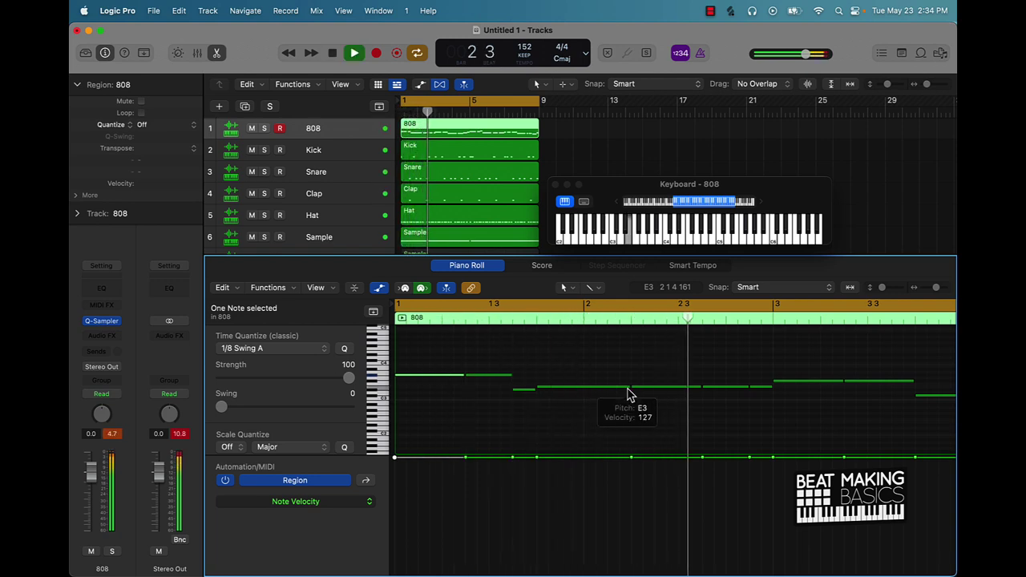
{"action": "key", "text": "space"}
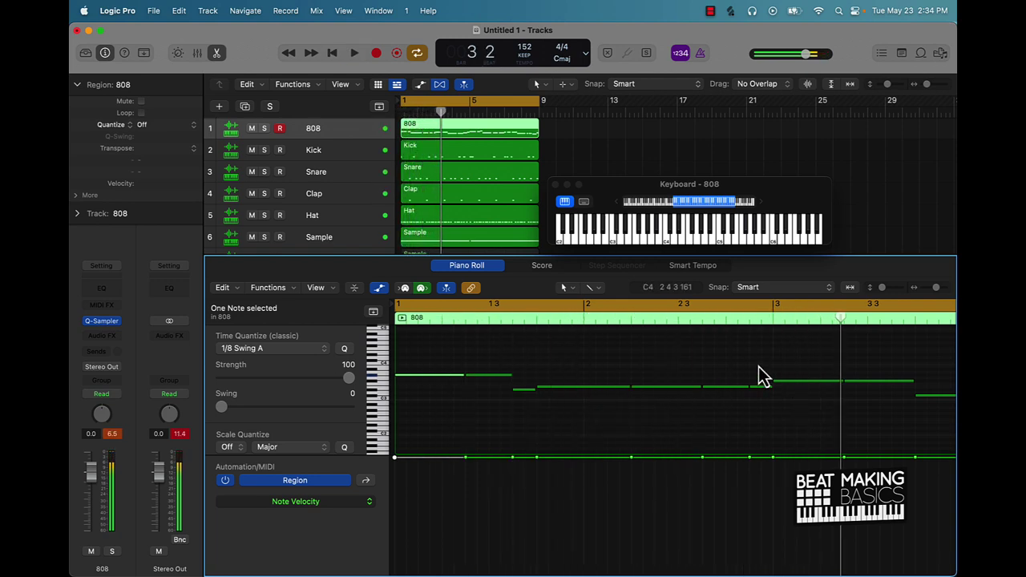
- Delete the short 808 note at the end of bar 2 and extend the preceding note to the following one with Force Legato
{"action": "key", "text": "Delete"}
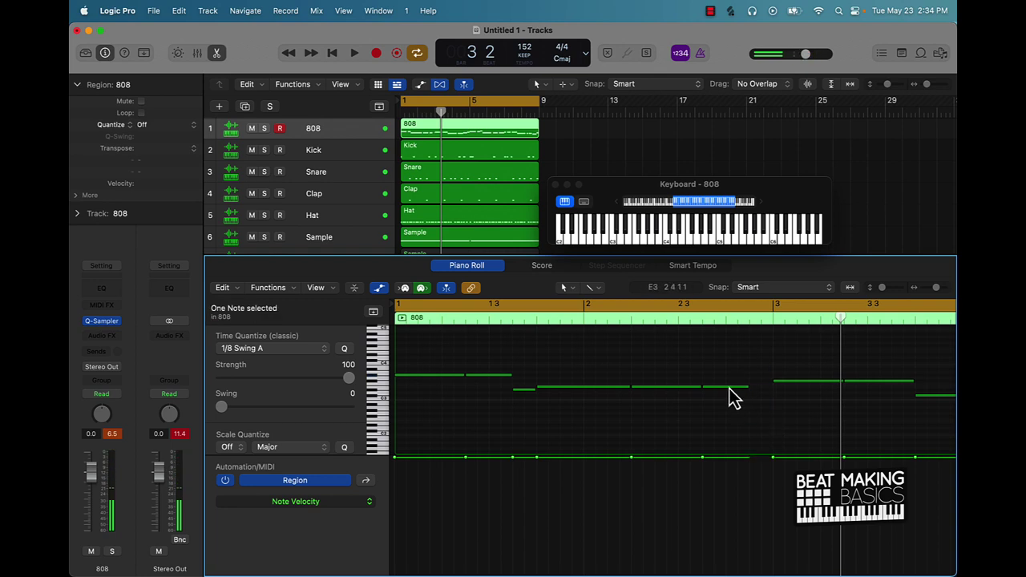
{"action": "right_click", "coordinate": [731, 397]}
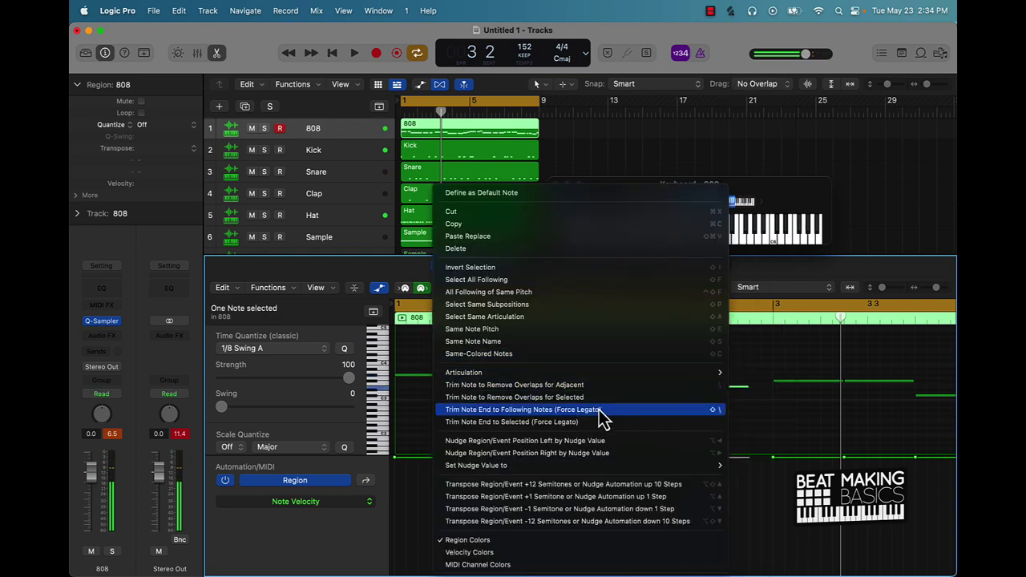
{"action": "left_click", "coordinate": [599, 411]}
{"action": "left_click", "coordinate": [717, 395]}
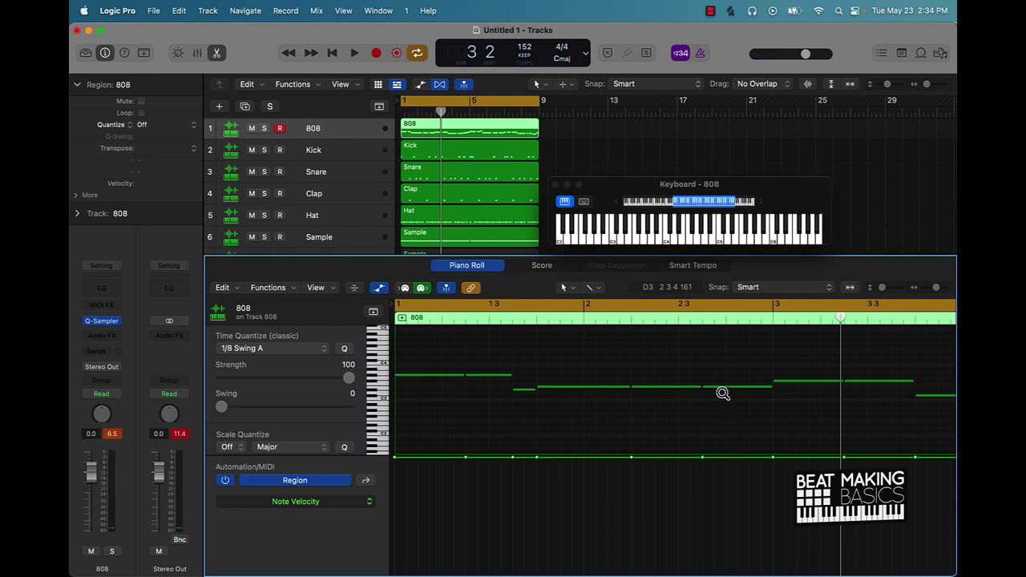
- Show the whole eight-bar 808 pattern and play the loop through to bar 8
{"action": "left_click", "coordinate": [722, 393], "text": "ctrl+alt"}
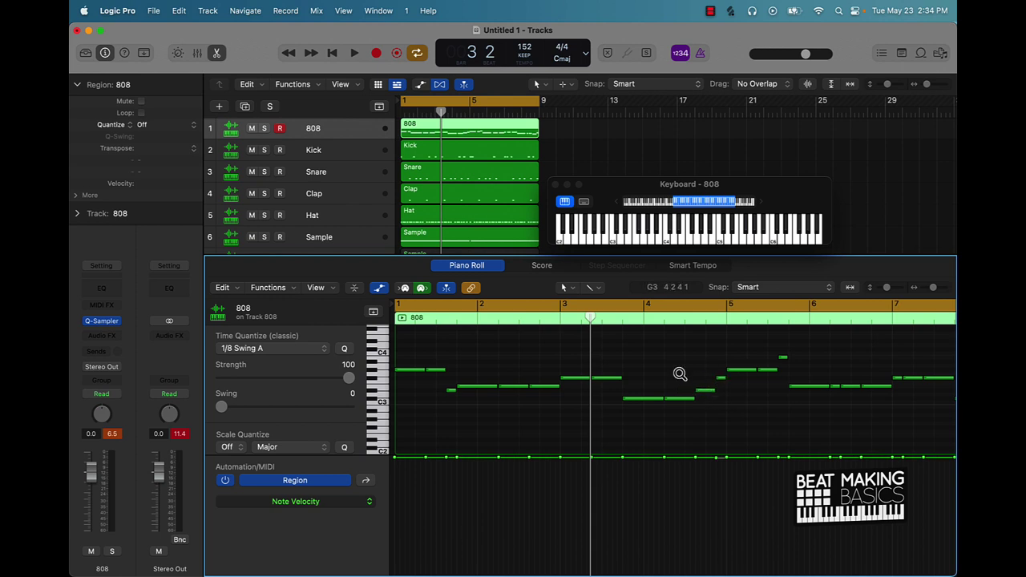
{"action": "scroll", "coordinate": [679, 374], "scroll_direction": "down", "scroll_amount": 5}
{"action": "key", "text": "space"}
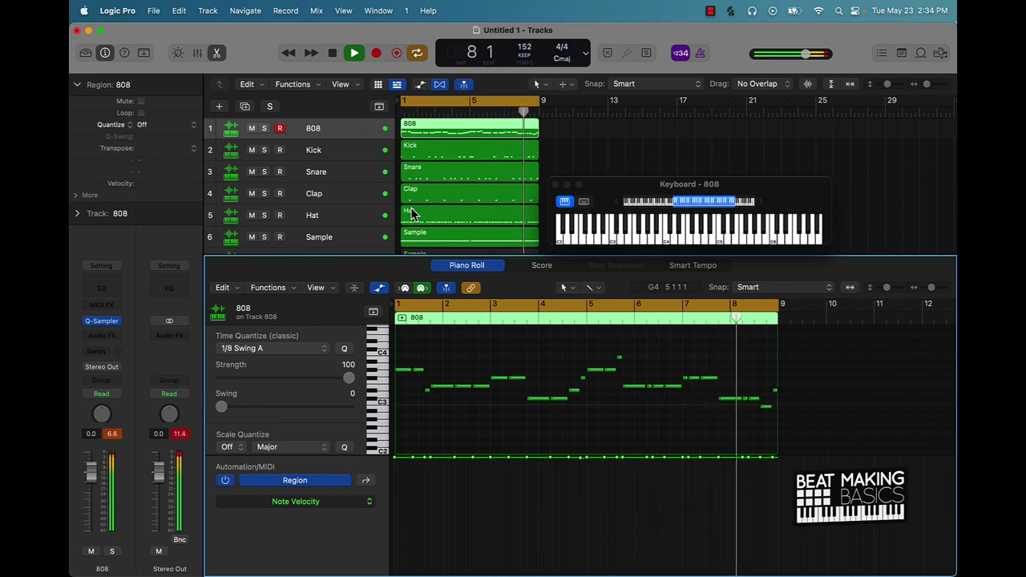
{"action": "key", "text": "space"}
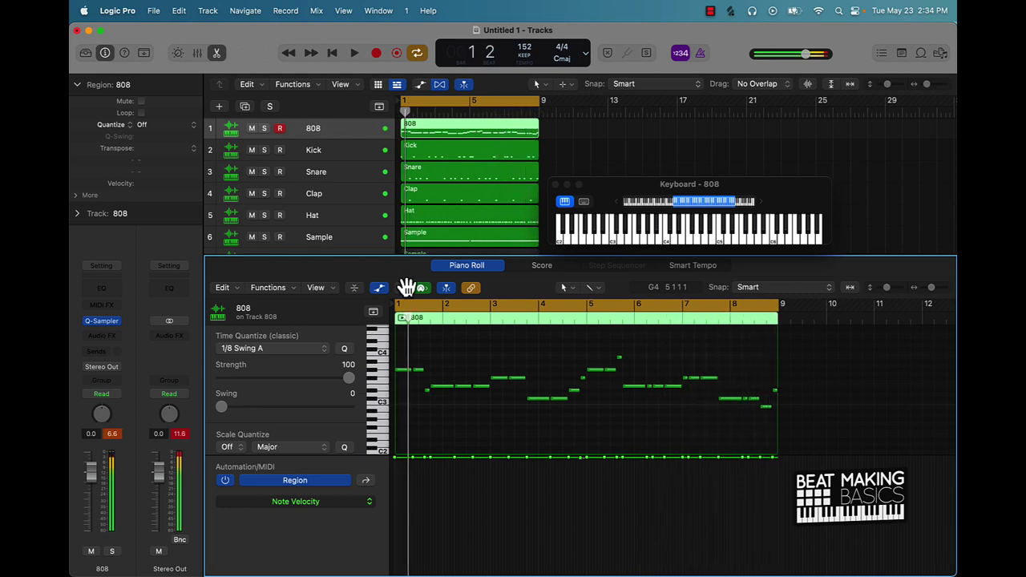
- Raise the pitch Glide in the 808's Quick Sampler to 100, auditioning it with the loop
{"action": "left_click", "coordinate": [104, 323]}
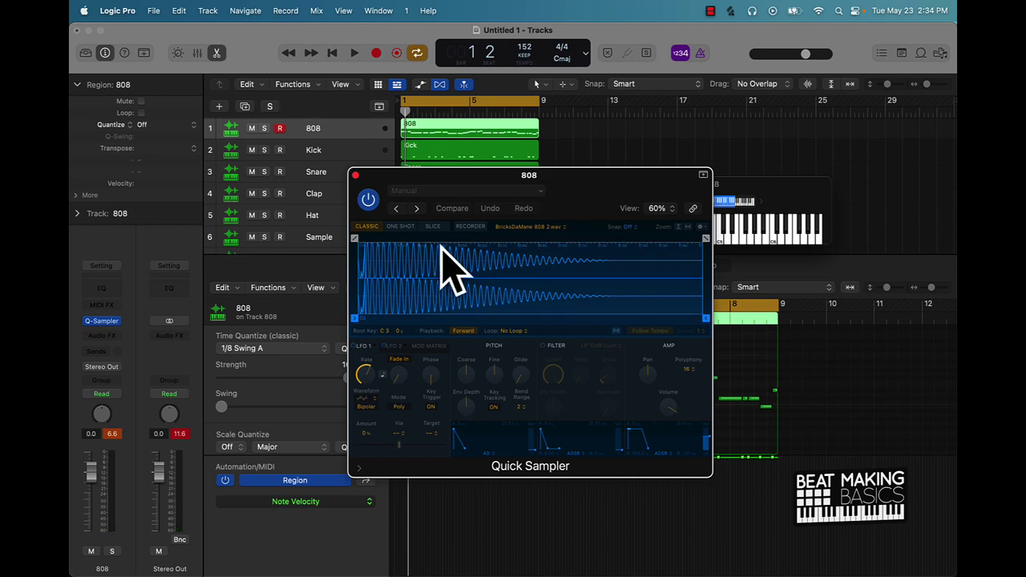
{"action": "left_click_drag", "start_coordinate": [577, 185], "coordinate": [430, 176]}
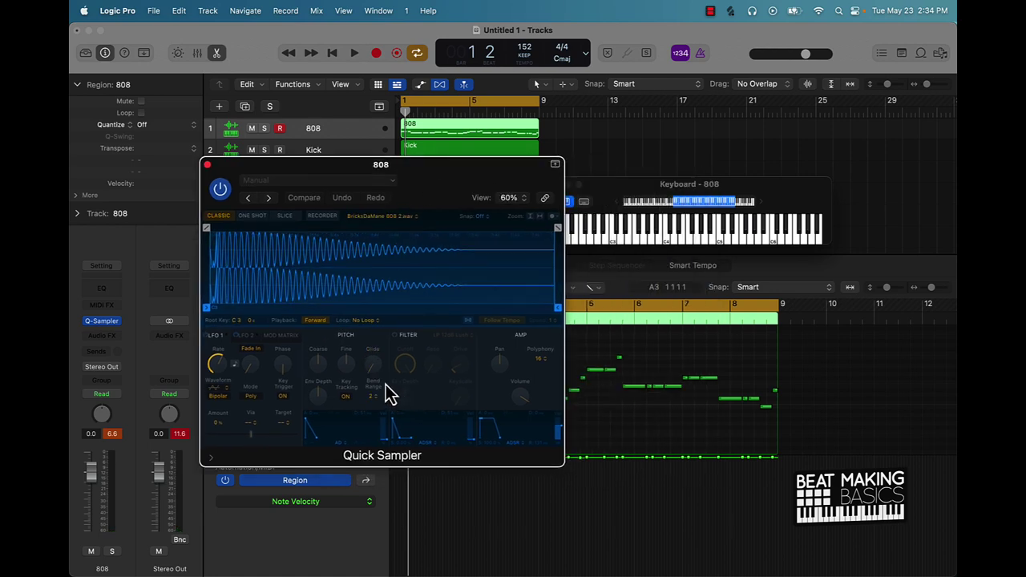
{"action": "left_click_drag", "start_coordinate": [371, 368], "coordinate": [368, 348]}
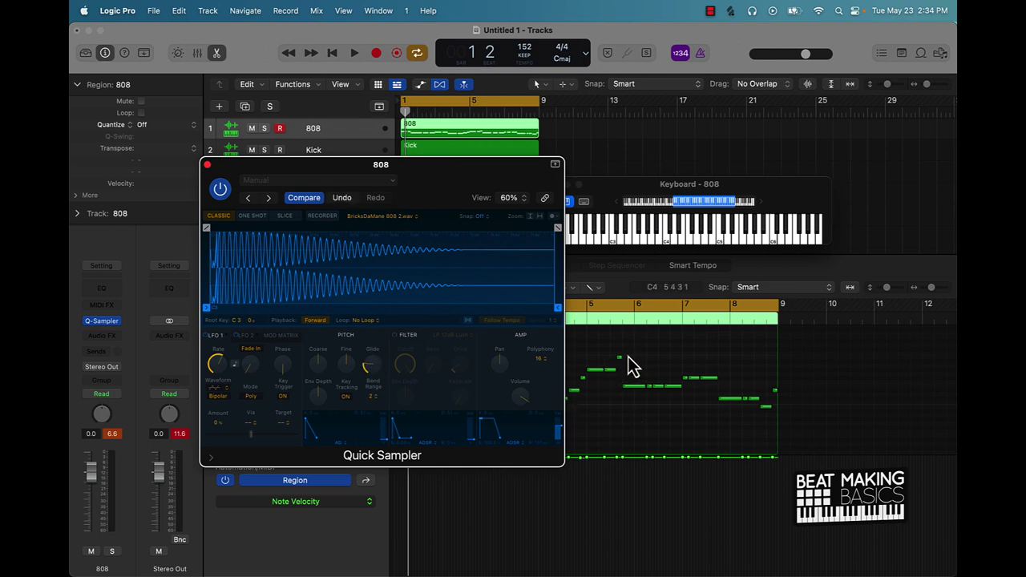
{"action": "key", "text": "space"}
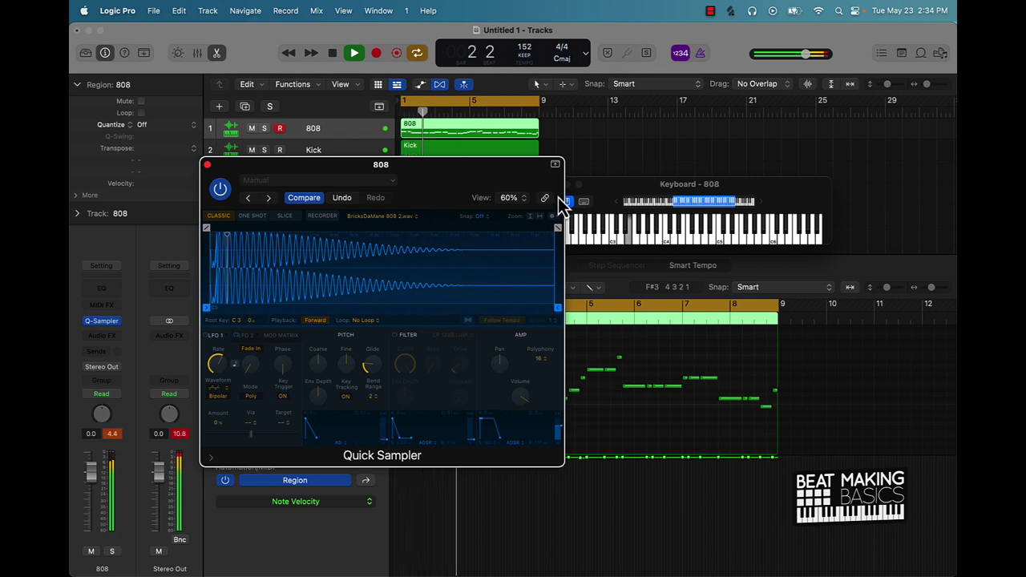
{"action": "mouse_move", "coordinate": [487, 181]}
{"action": "left_mouse_down"}
{"action": "mouse_move", "coordinate": [356, 131]}
{"action": "mouse_move", "coordinate": [472, 102]}
{"action": "mouse_move", "coordinate": [483, 89]}
{"action": "mouse_move", "coordinate": [479, 177]}
{"action": "left_mouse_up"}
{"action": "mouse_move", "coordinate": [365, 375]}
{"action": "left_click_drag", "start_coordinate": [364, 372], "coordinate": [361, 372]}
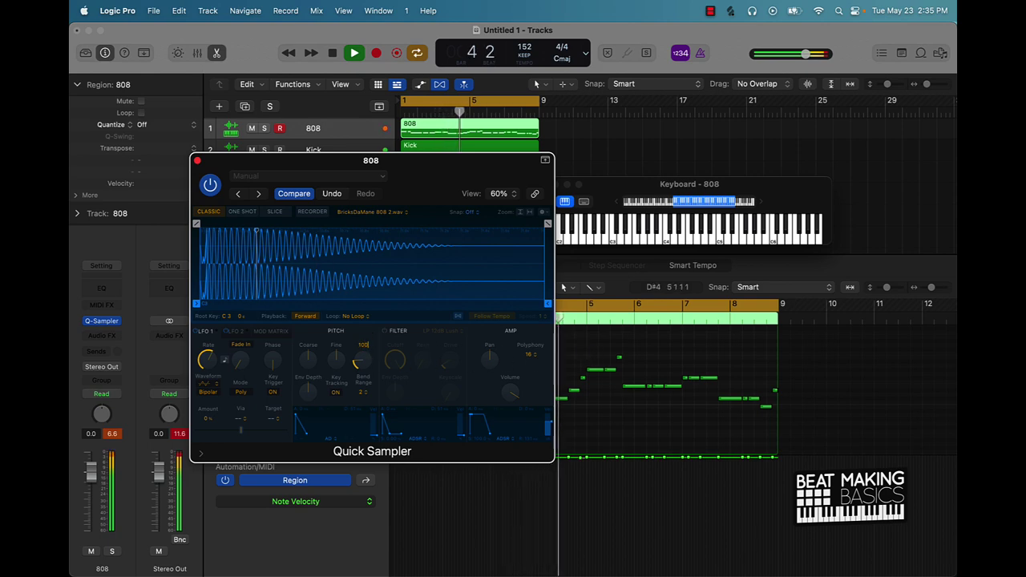
- Enable the LP 12dB Lush filter on the 808 sampler, lower its cutoff and adjust the drive while the loop plays, and close the sampler
{"action": "scroll", "coordinate": [577, 351], "scroll_direction": "up", "scroll_amount": 1}
{"action": "scroll", "coordinate": [573, 343], "scroll_direction": "up", "scroll_amount": 1}
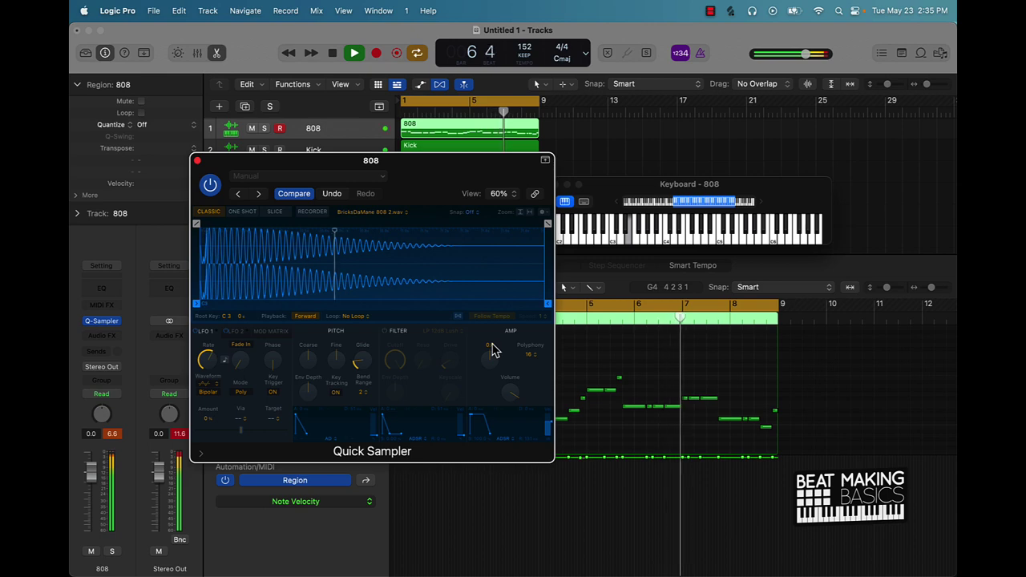
{"action": "key", "text": "space"}
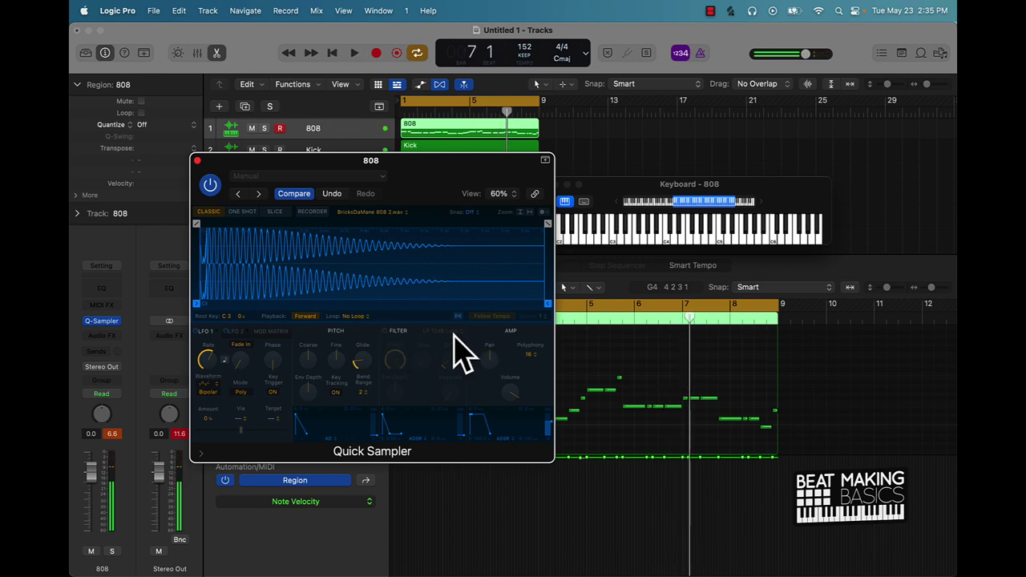
{"action": "key", "text": "space"}
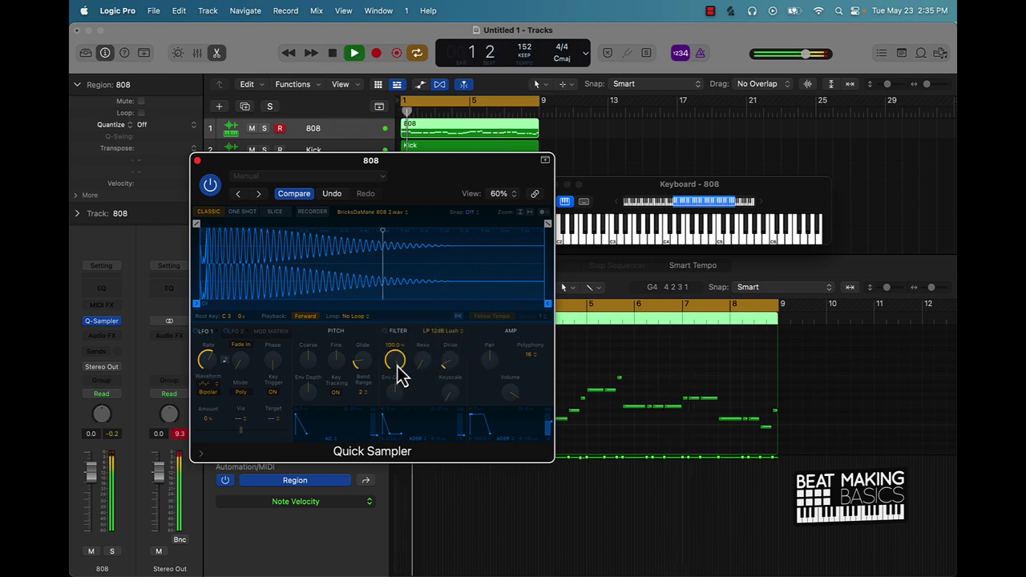
{"action": "left_click_drag", "start_coordinate": [396, 366], "coordinate": [401, 413]}
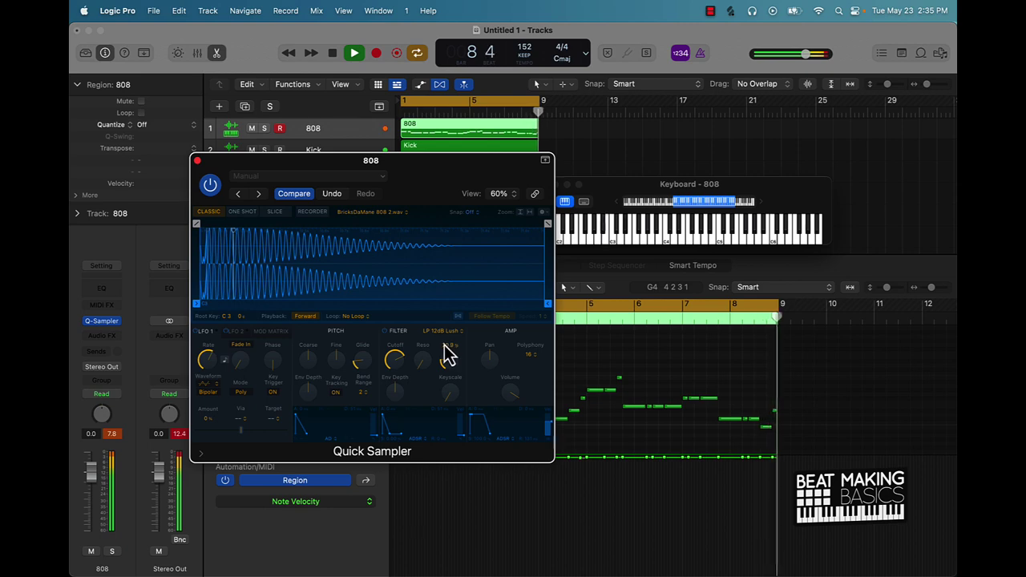
{"action": "left_click_drag", "start_coordinate": [444, 349], "coordinate": [443, 349]}
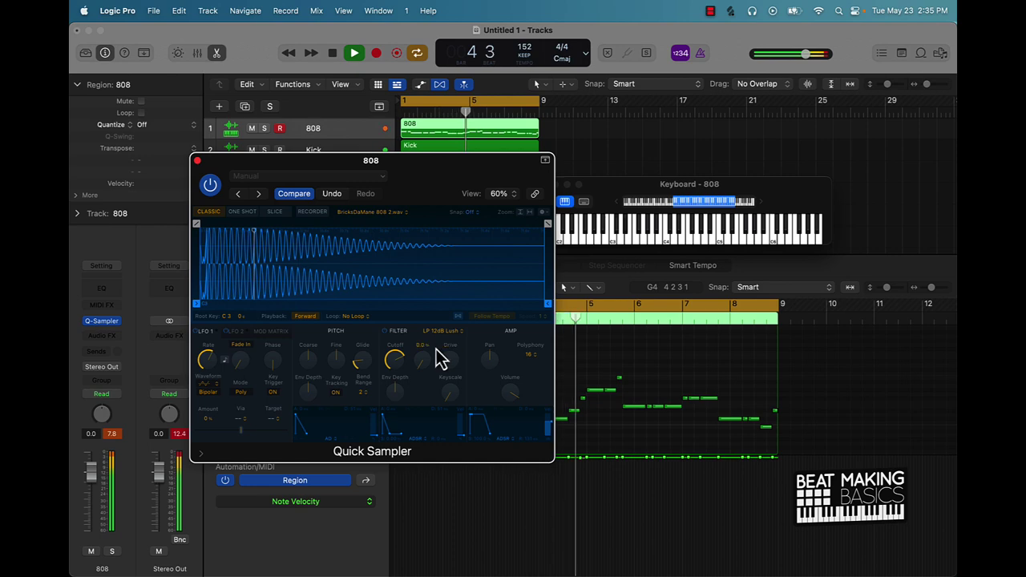
{"action": "left_click", "coordinate": [196, 160]}
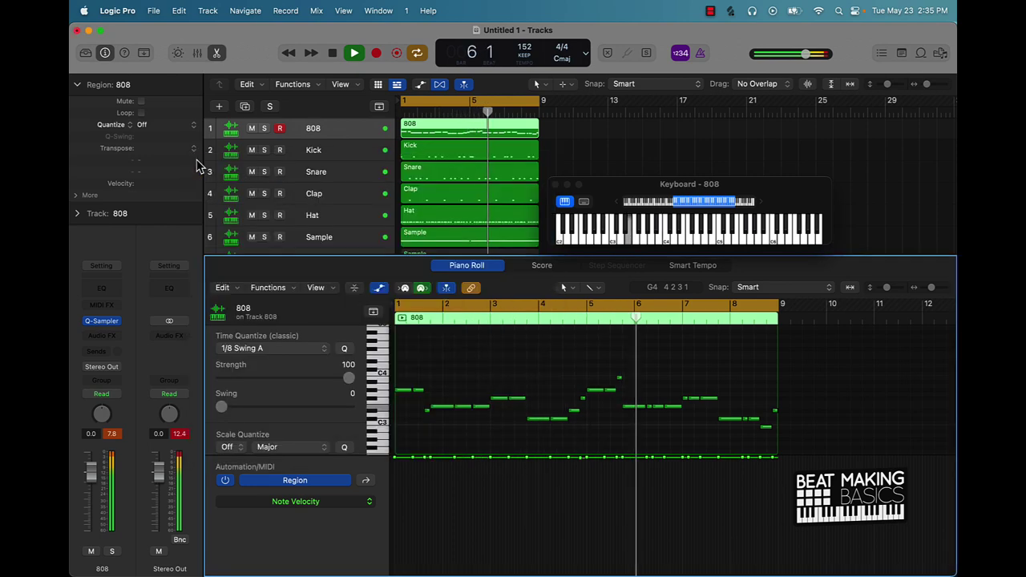
- Reset the Stereo Out peak reading and unmute the second Sample track (track 7)
{"action": "left_click", "coordinate": [181, 433]}
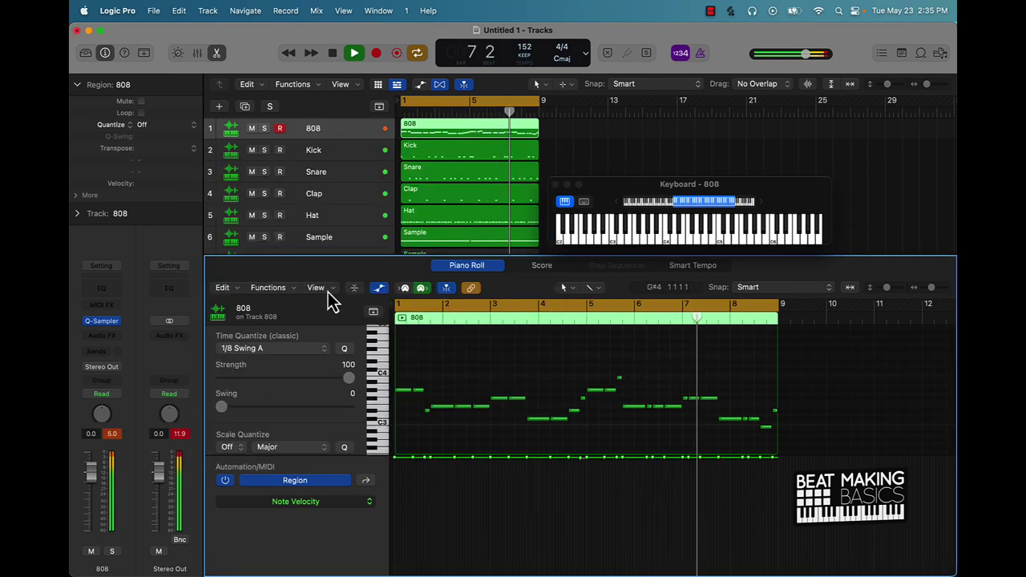
{"action": "scroll", "coordinate": [359, 228], "scroll_direction": "down", "scroll_amount": 4}
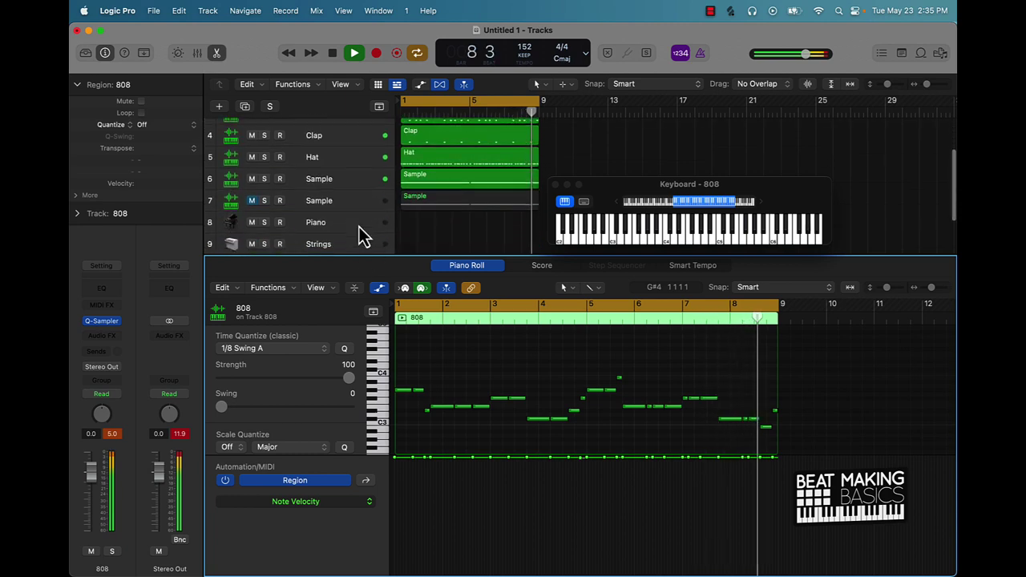
{"action": "left_click", "coordinate": [253, 198]}
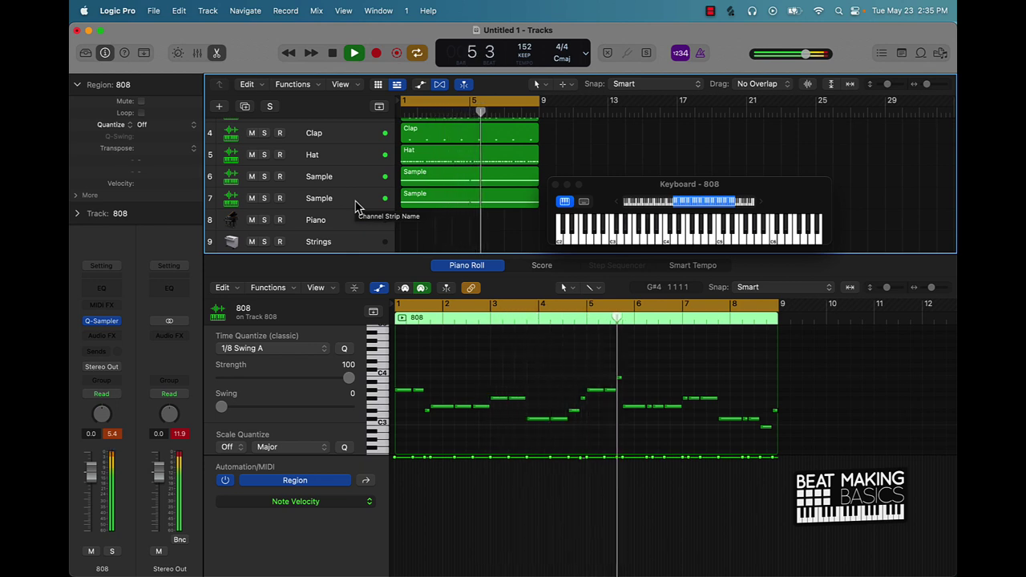
- Select the Piano track and try out notes on it, both alone and over the playing loop
{"action": "left_click", "coordinate": [380, 215]}
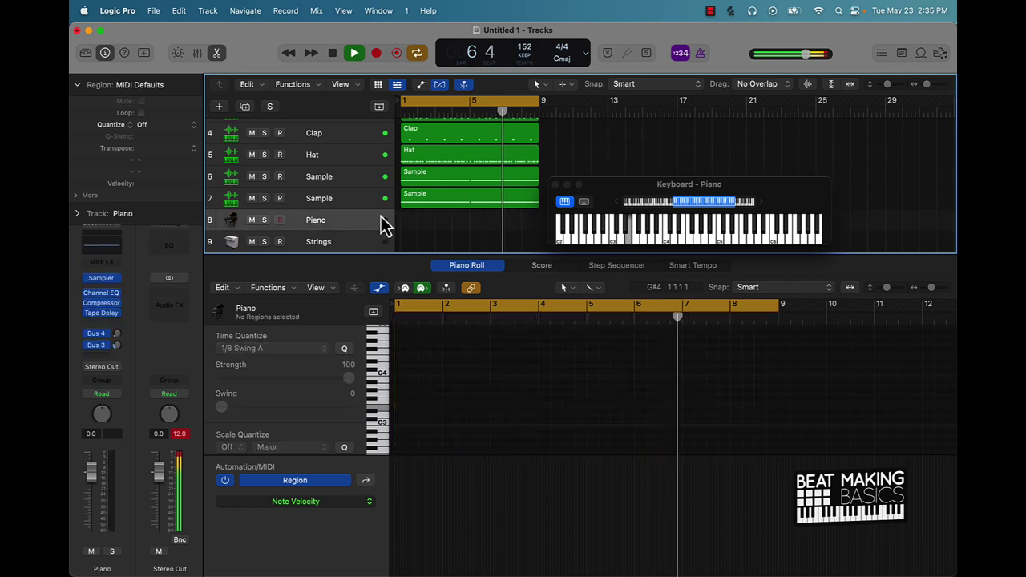
{"action": "key", "text": "space"}
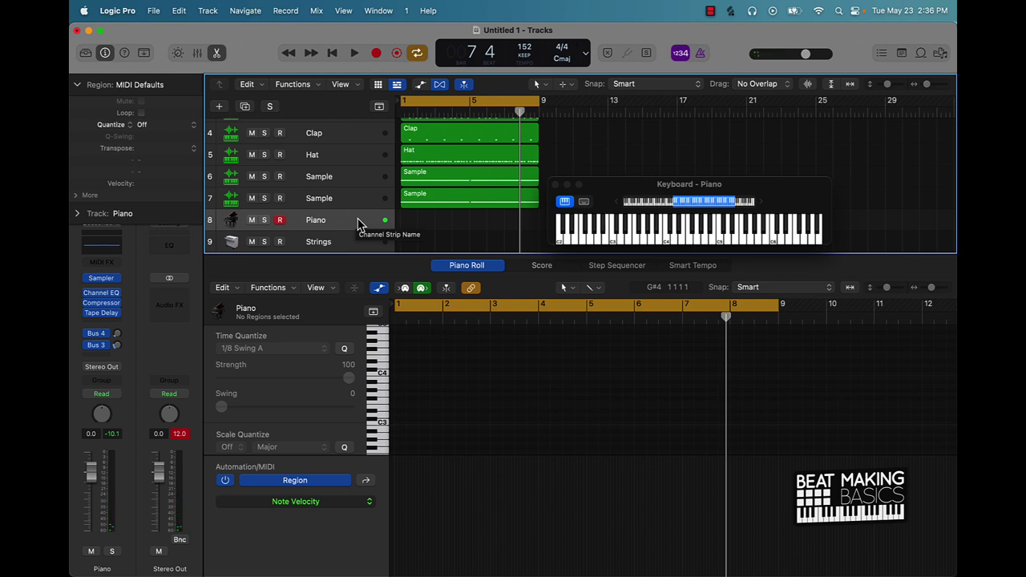
{"action": "key", "text": "space"}
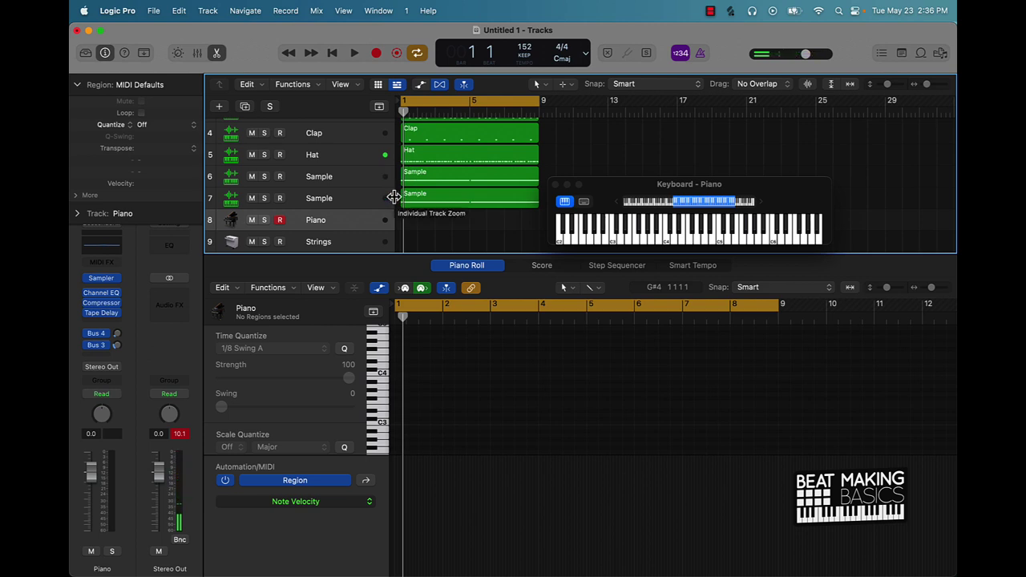
{"action": "left_click", "coordinate": [619, 245]}
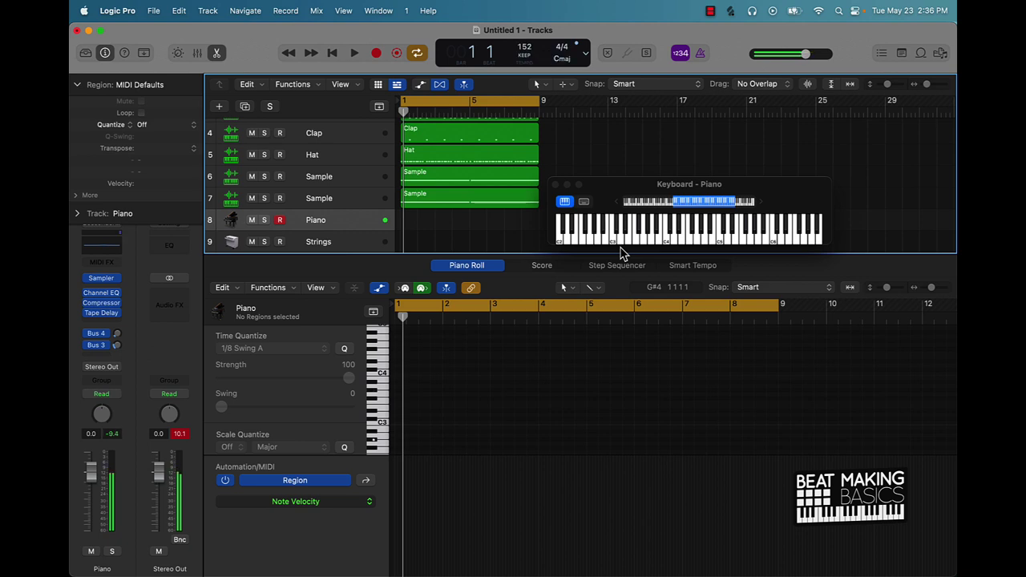
{"action": "key", "text": "space"}
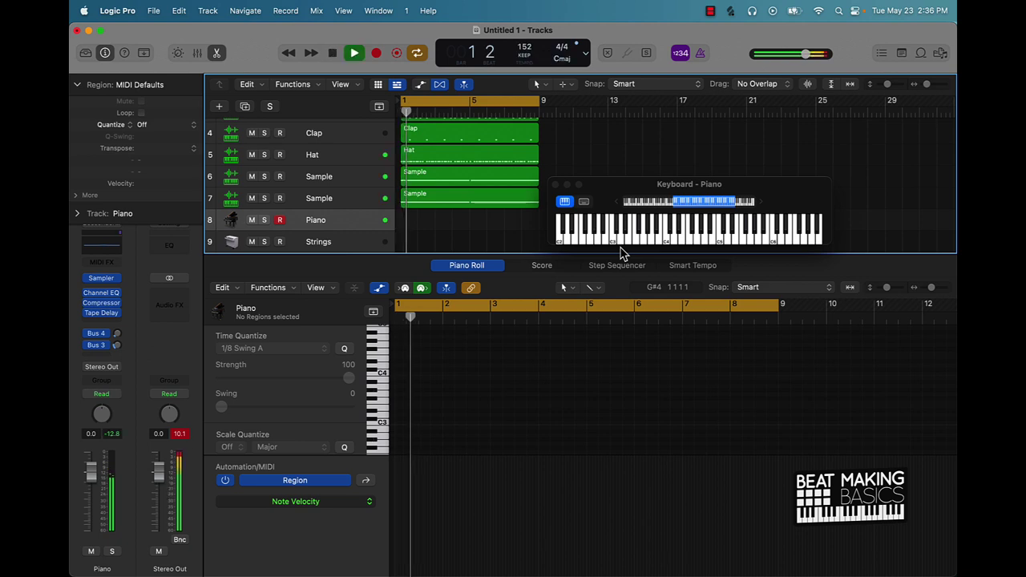
{"action": "key", "text": "space"}
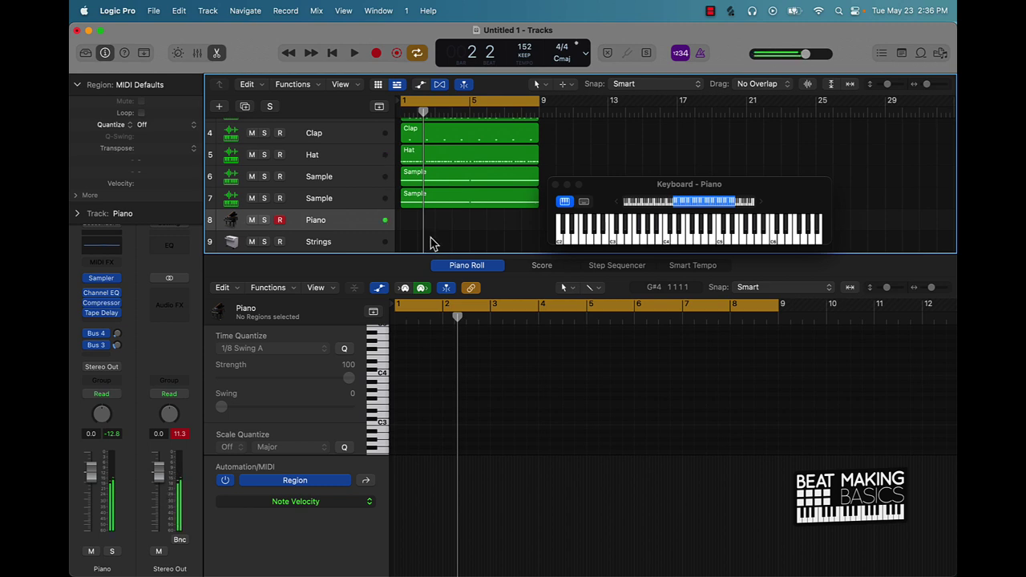
- Shift the on-screen keyboard to a lower range and record an eight-note low piano bassline across bars 1 to 8
{"action": "scroll", "coordinate": [644, 233], "scroll_direction": "left", "scroll_amount": 5}
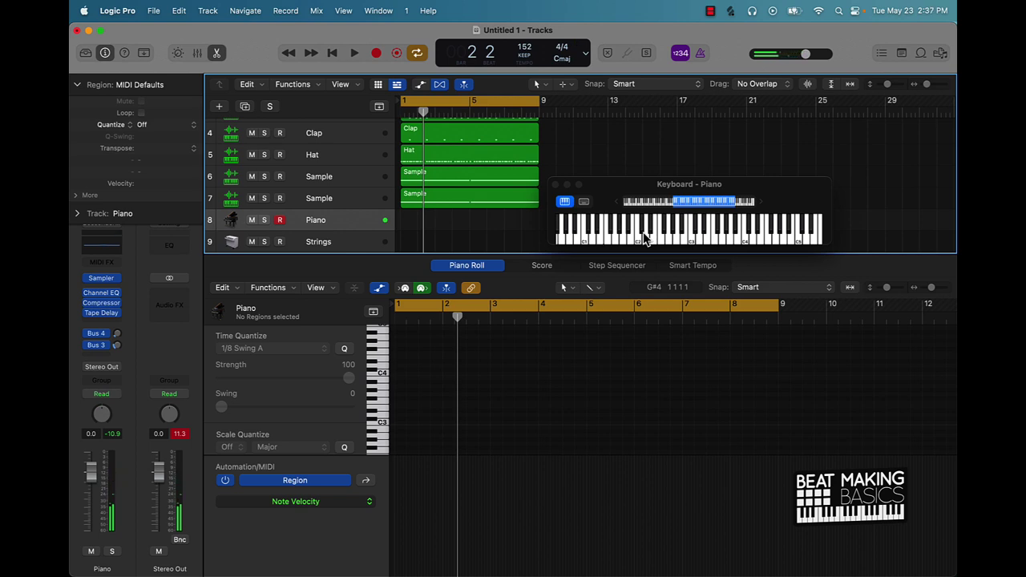
{"action": "key", "text": "r"}
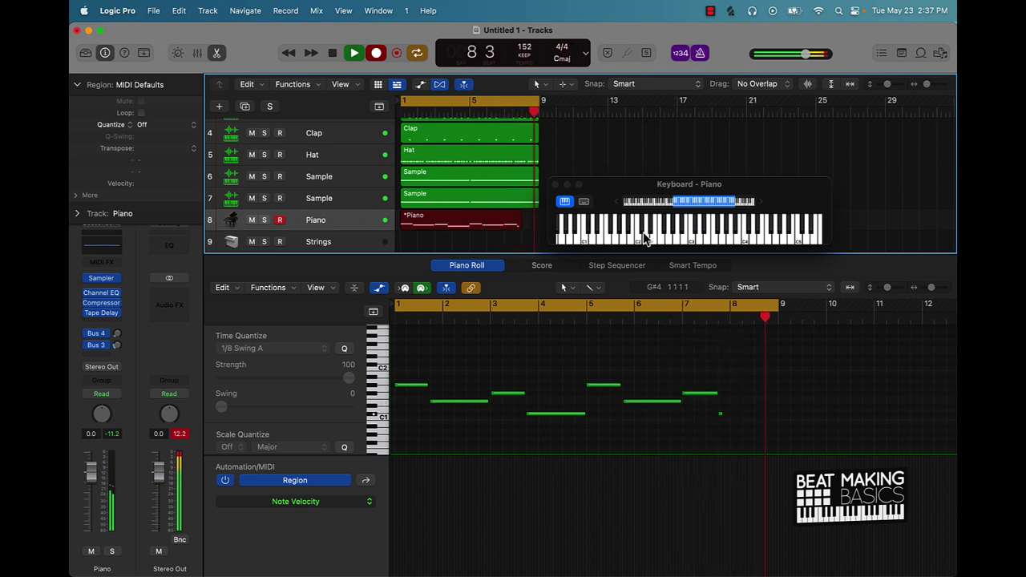
{"action": "key", "text": "space"}
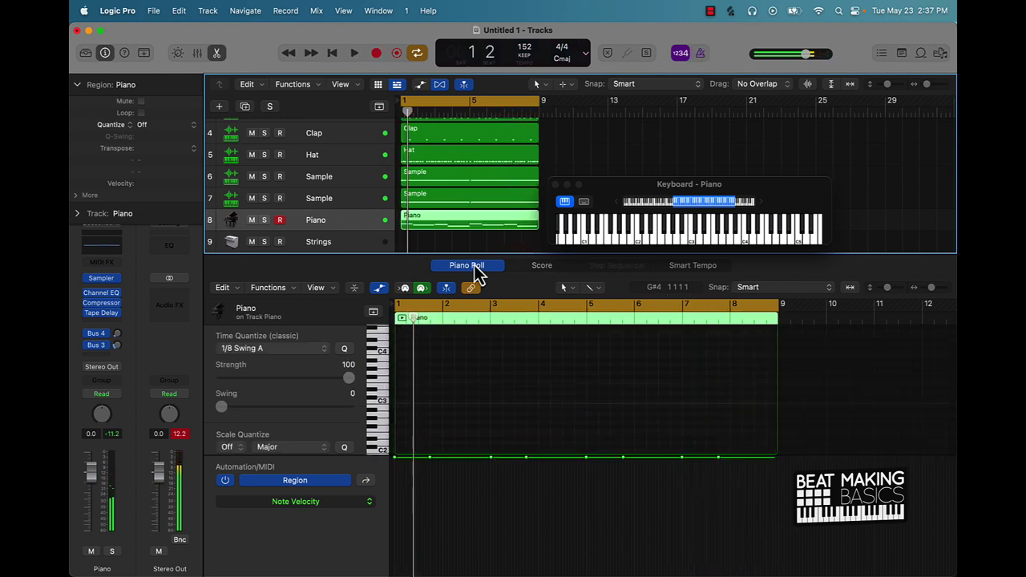
- Extend all eight notes of the Piano region to the notes that follow with Force Legato, and deselect the region
{"action": "left_click", "coordinate": [463, 243]}
{"action": "double_click", "coordinate": [474, 225]}
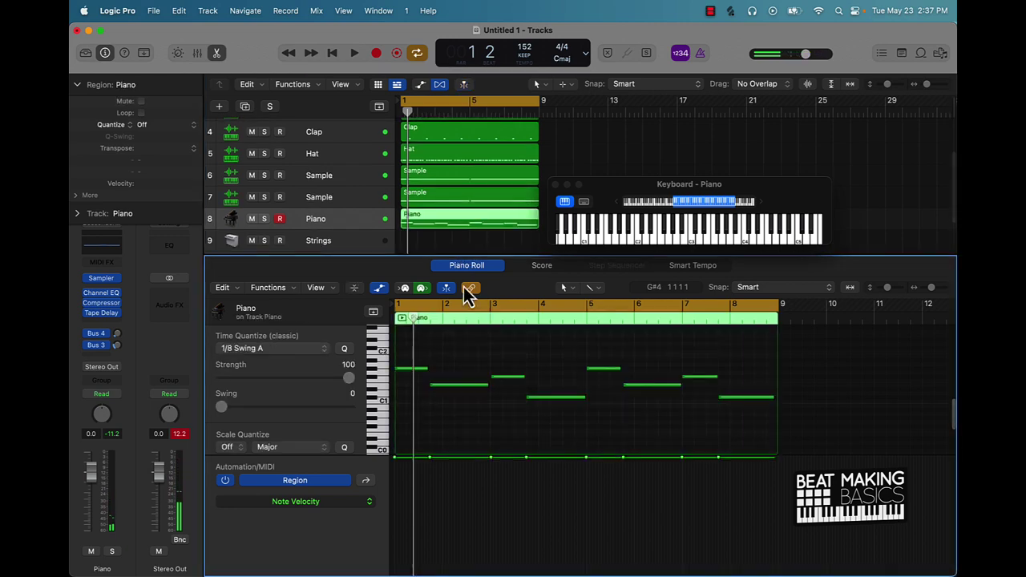
{"action": "key", "text": "super+a"}
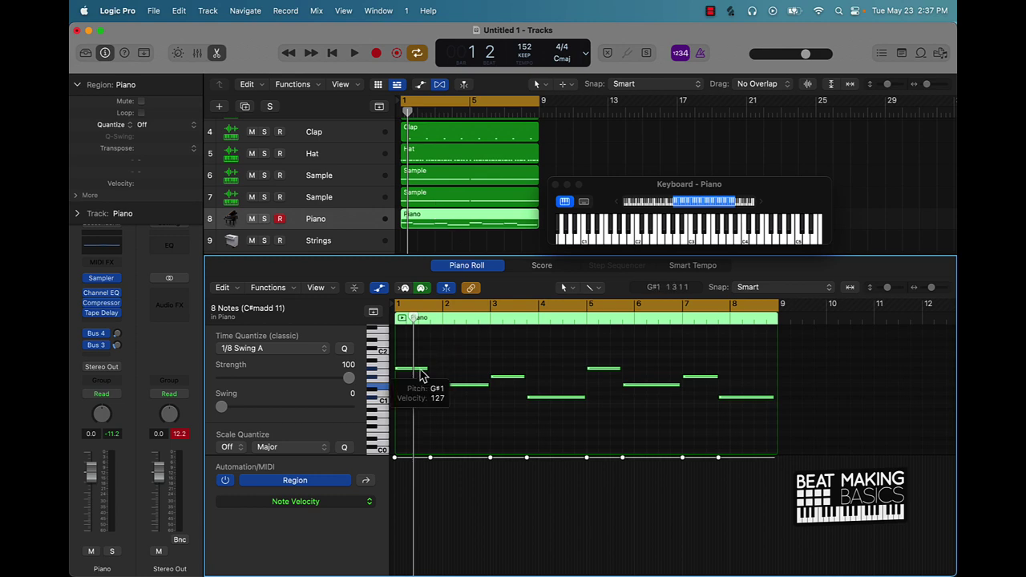
{"action": "right_click", "coordinate": [420, 371]}
{"action": "left_click", "coordinate": [504, 411]}
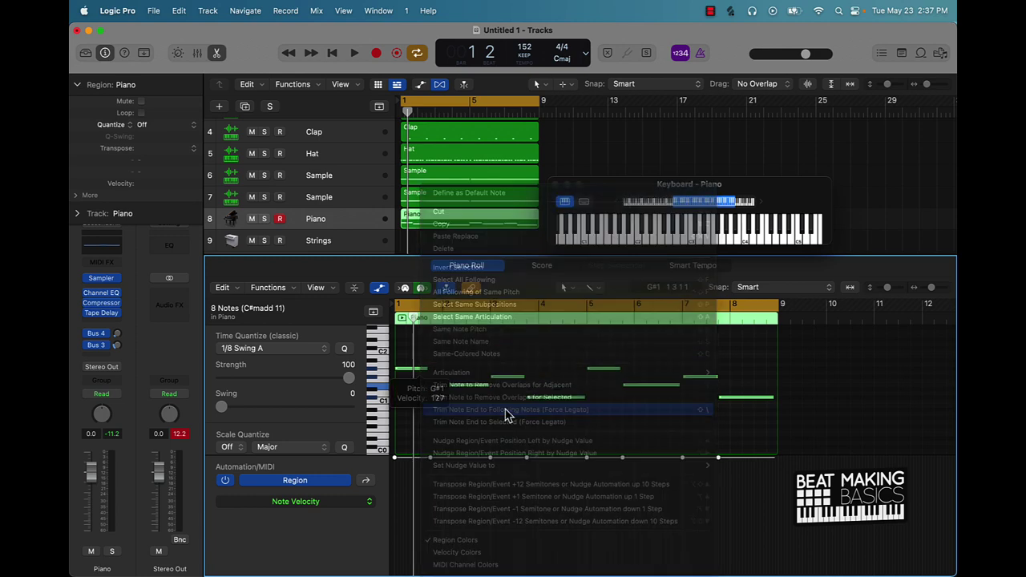
{"action": "left_click", "coordinate": [467, 238]}
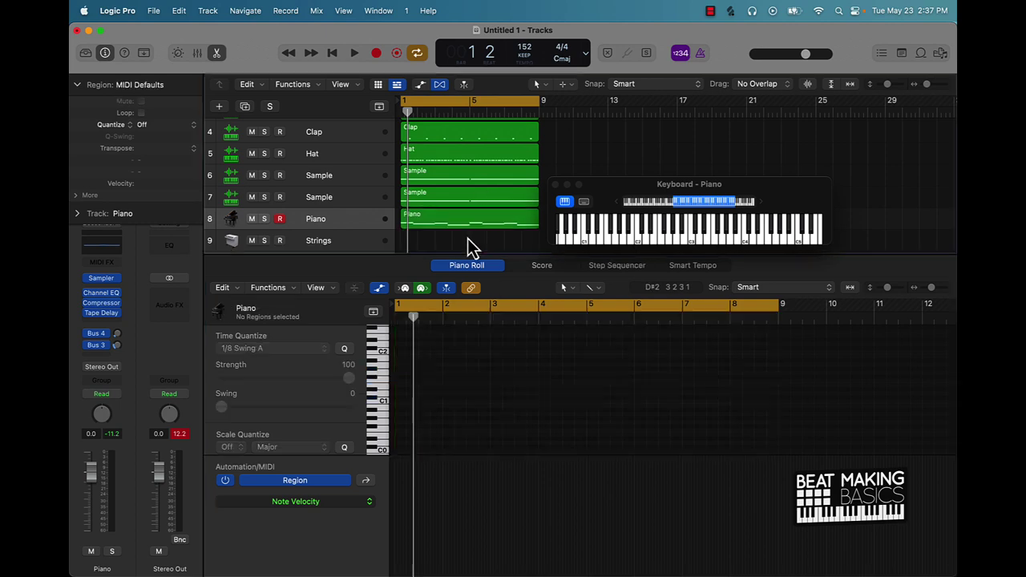
- Review the 808 region's notes against the Piano region and select the Strings track for playing
{"action": "scroll", "coordinate": [458, 185], "scroll_direction": "up", "scroll_amount": 3}
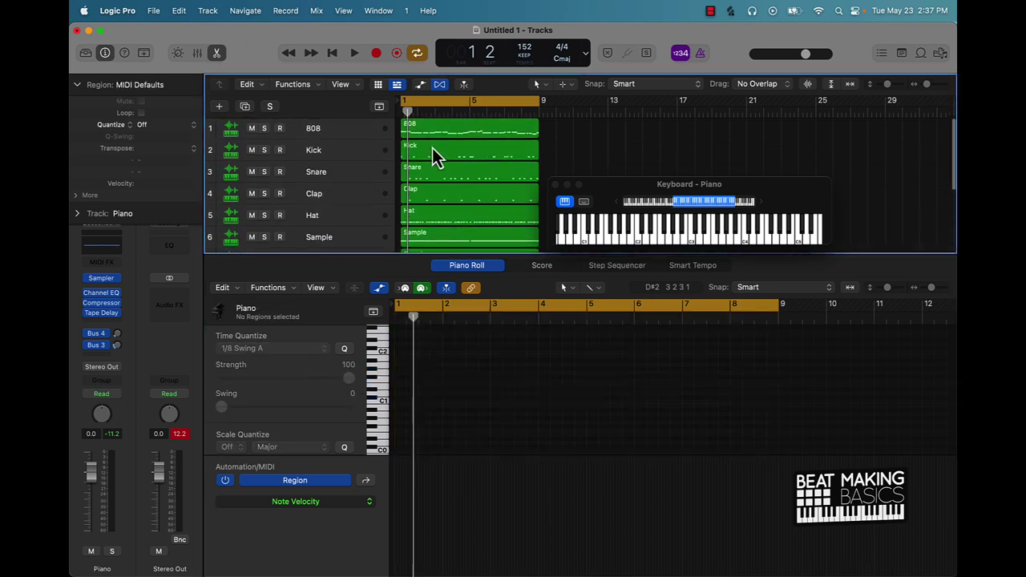
{"action": "scroll", "coordinate": [457, 189], "scroll_direction": "down", "scroll_amount": 2}
{"action": "scroll", "coordinate": [455, 188], "scroll_direction": "up", "scroll_amount": 2}
{"action": "left_click", "coordinate": [327, 137]}
{"action": "scroll", "coordinate": [431, 202], "scroll_direction": "down", "scroll_amount": 5}
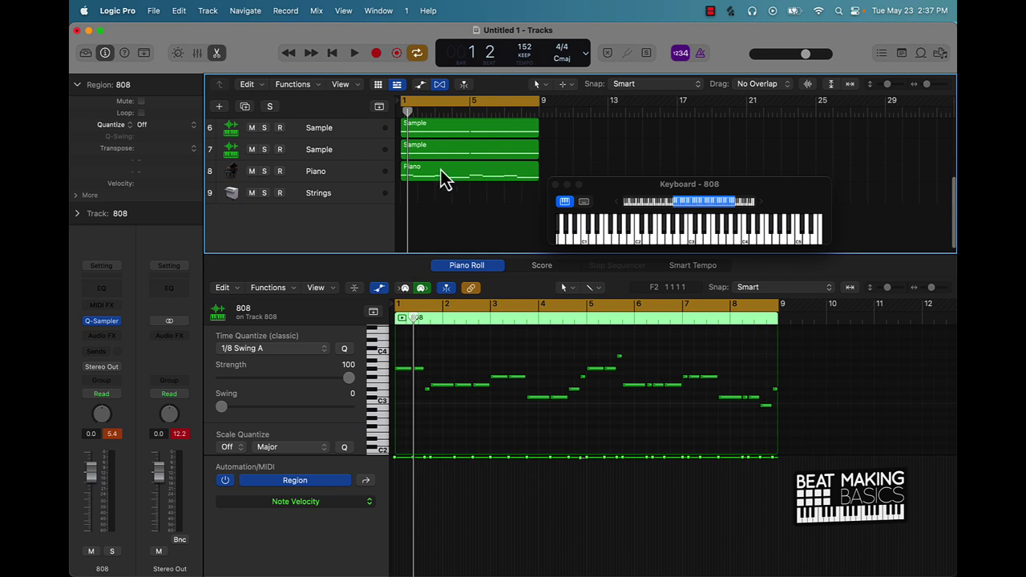
{"action": "scroll", "coordinate": [425, 205], "scroll_direction": "up", "scroll_amount": 2}
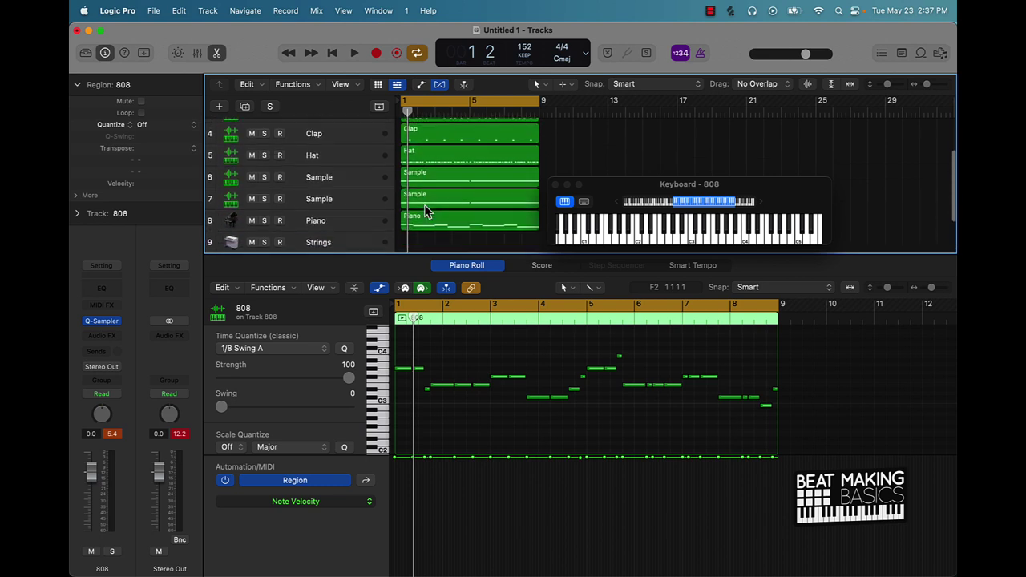
{"action": "scroll", "coordinate": [424, 205], "scroll_direction": "down", "scroll_amount": 1}
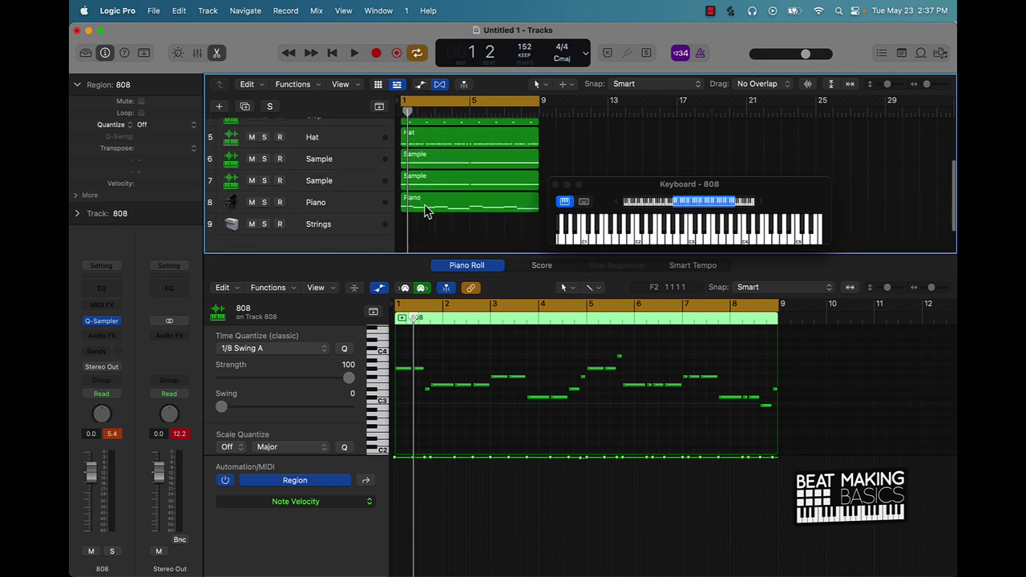
{"action": "left_click", "coordinate": [332, 228]}
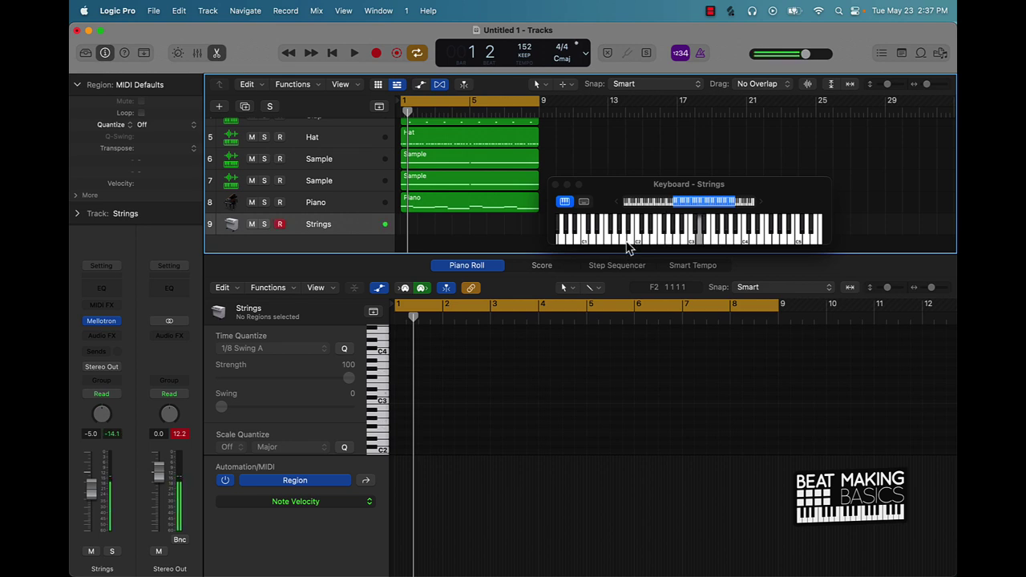
- Set the Strings track's Mellotron Sound A to Boys Choir and Sound B to String Section, trying different blends between them
{"action": "left_click", "coordinate": [102, 321]}
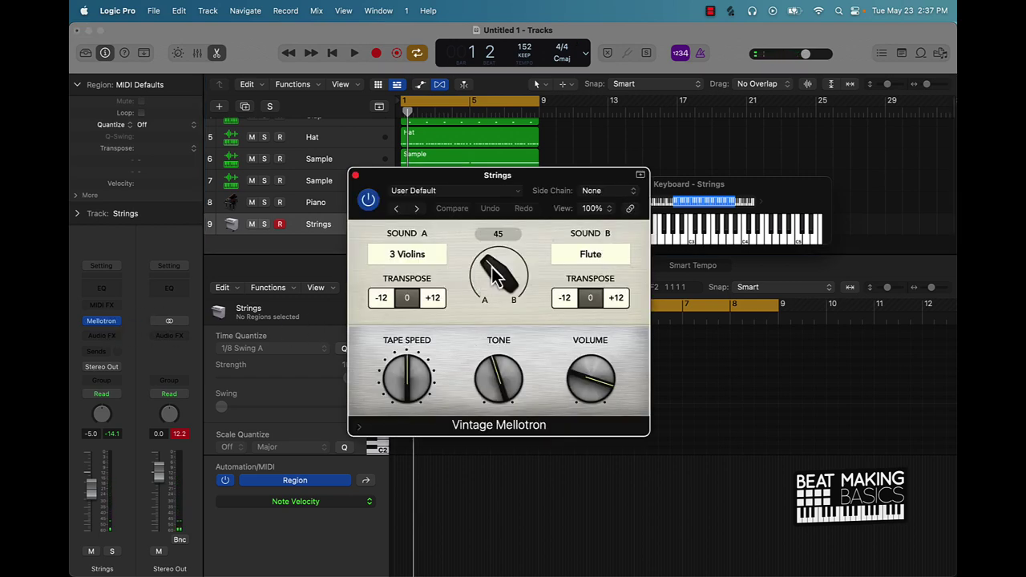
{"action": "left_click_drag", "start_coordinate": [494, 244], "coordinate": [493, 208]}
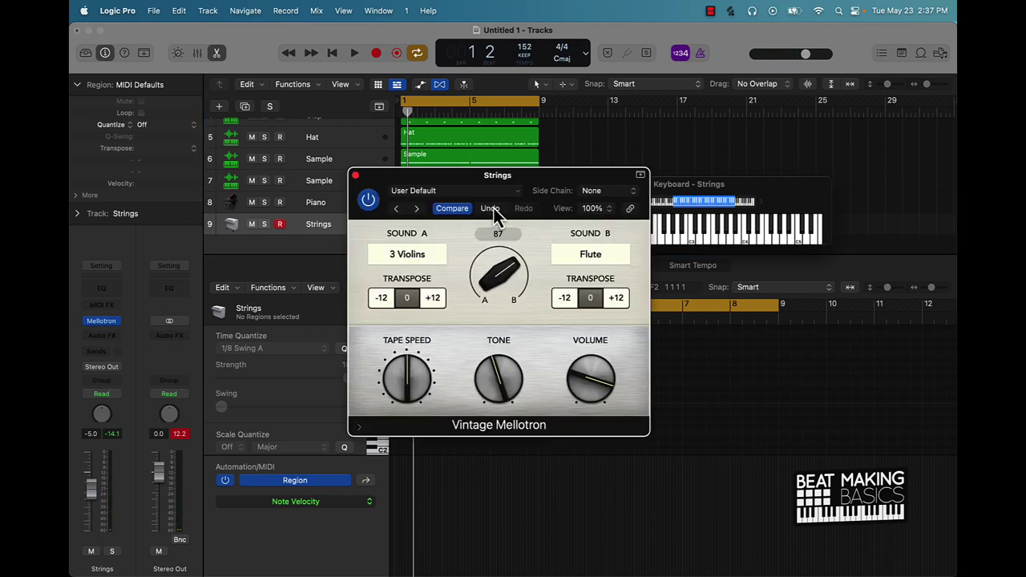
{"action": "left_click", "coordinate": [428, 255]}
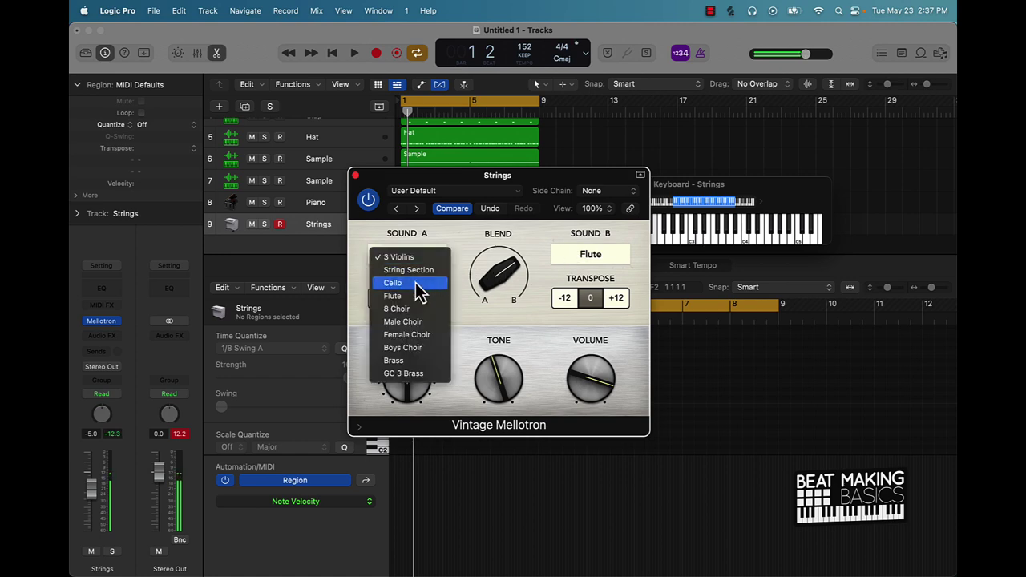
{"action": "left_click", "coordinate": [412, 349]}
{"action": "mouse_move", "coordinate": [509, 269]}
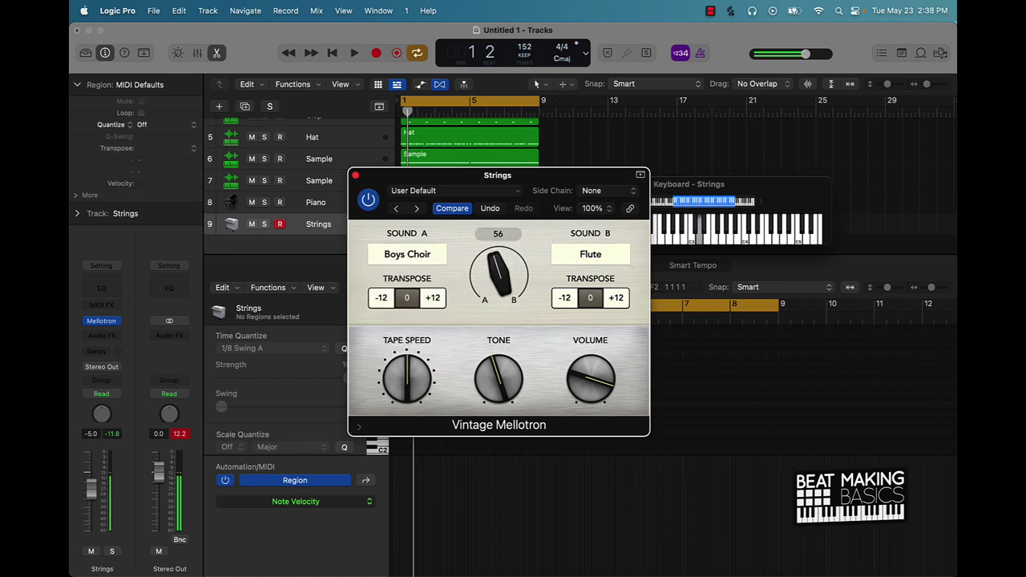
{"action": "left_click", "coordinate": [589, 254]}
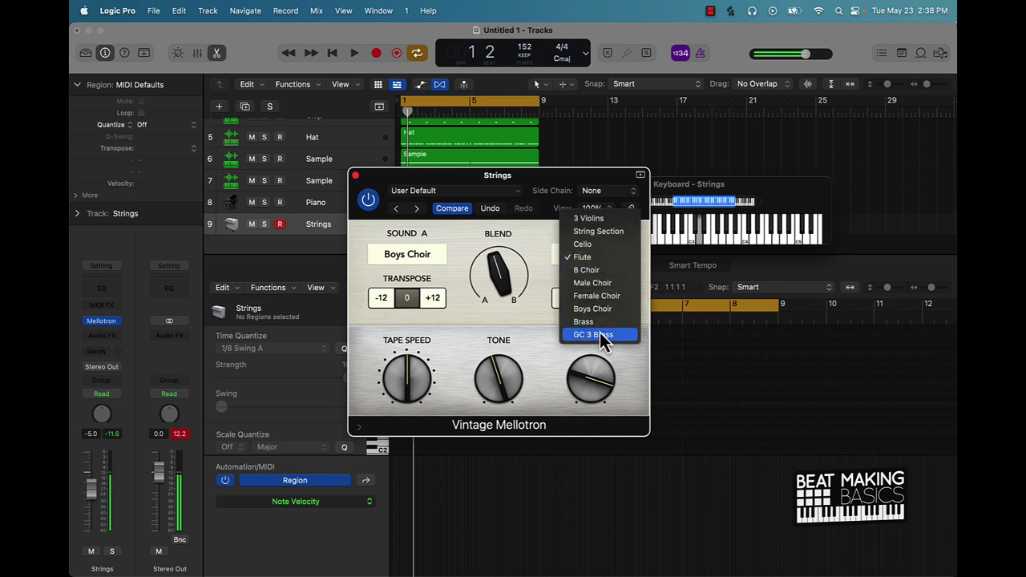
{"action": "left_click", "coordinate": [597, 231]}
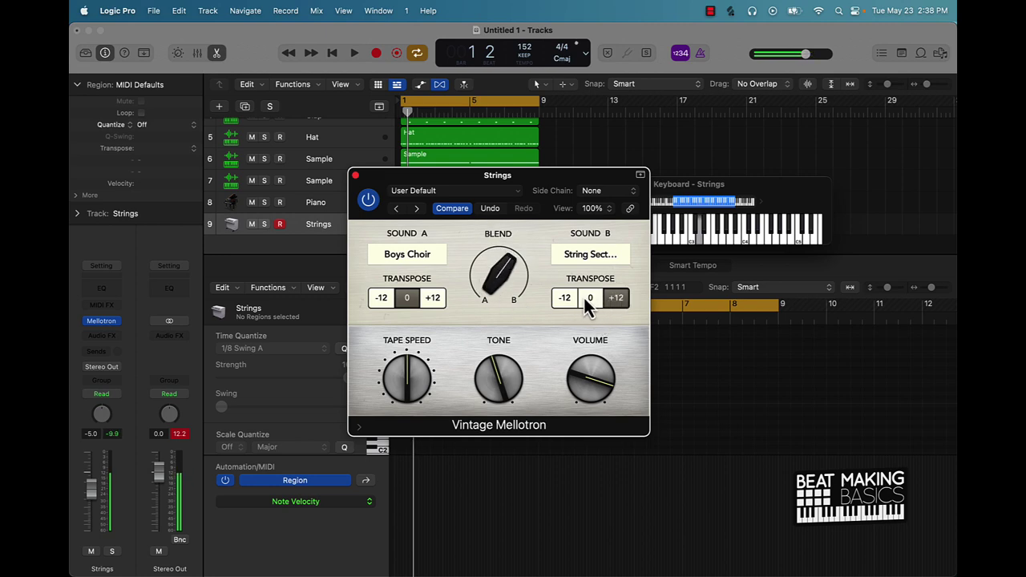
- Blend the Mellotron toward the String Section without transposing either sound, and set Tape Speed to -2 and Tone to 25
{"action": "left_click", "coordinate": [432, 299]}
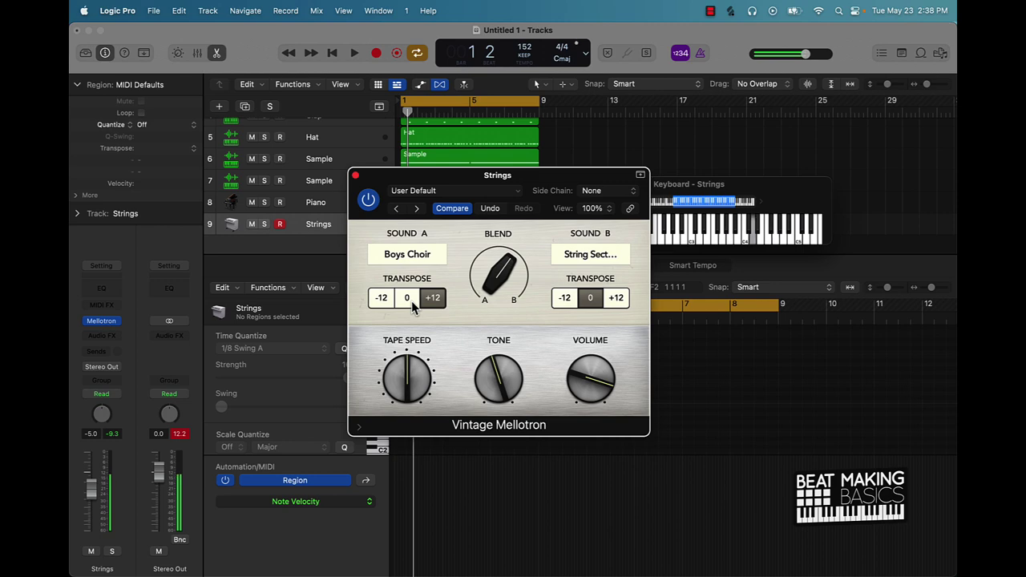
{"action": "mouse_move", "coordinate": [500, 271]}
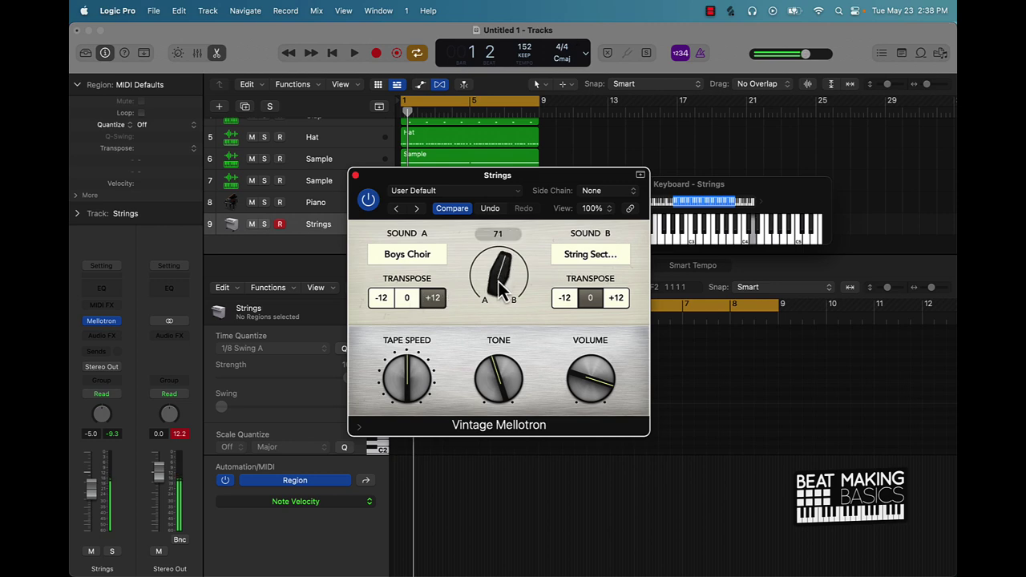
{"action": "left_click_drag", "start_coordinate": [497, 282], "coordinate": [503, 276]}
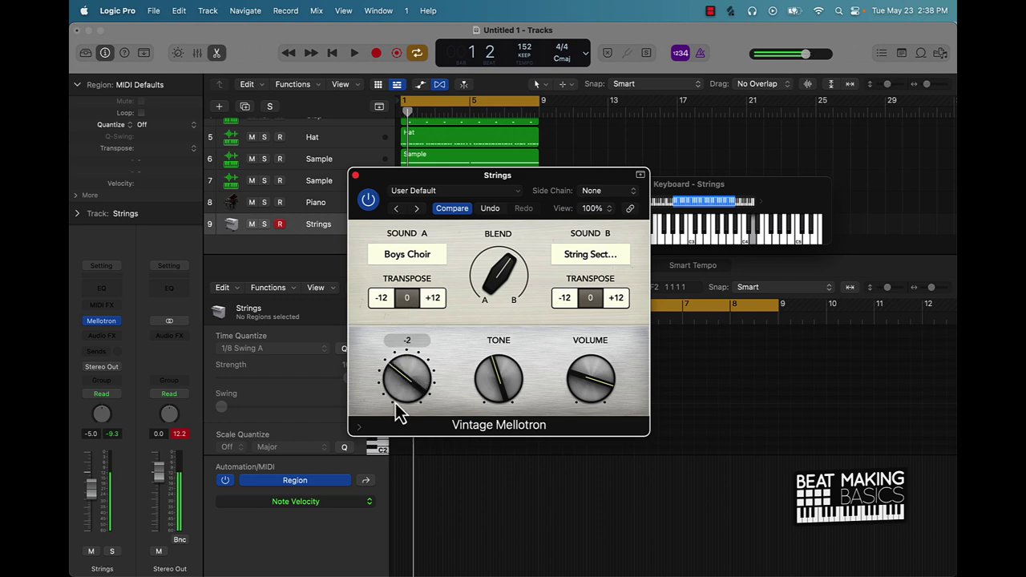
{"action": "mouse_move", "coordinate": [501, 356]}
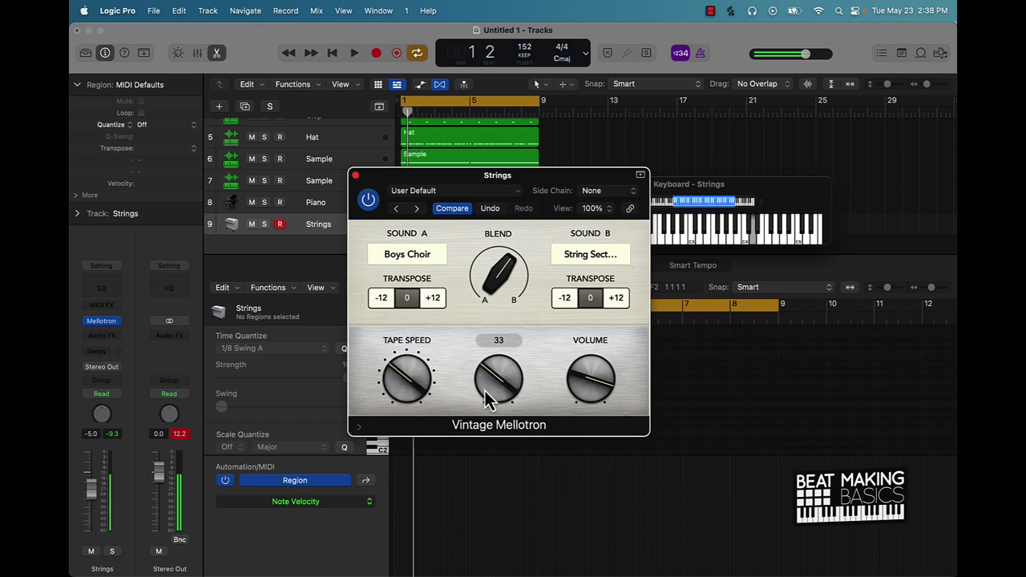
{"action": "left_click_drag", "start_coordinate": [482, 401], "coordinate": [482, 405]}
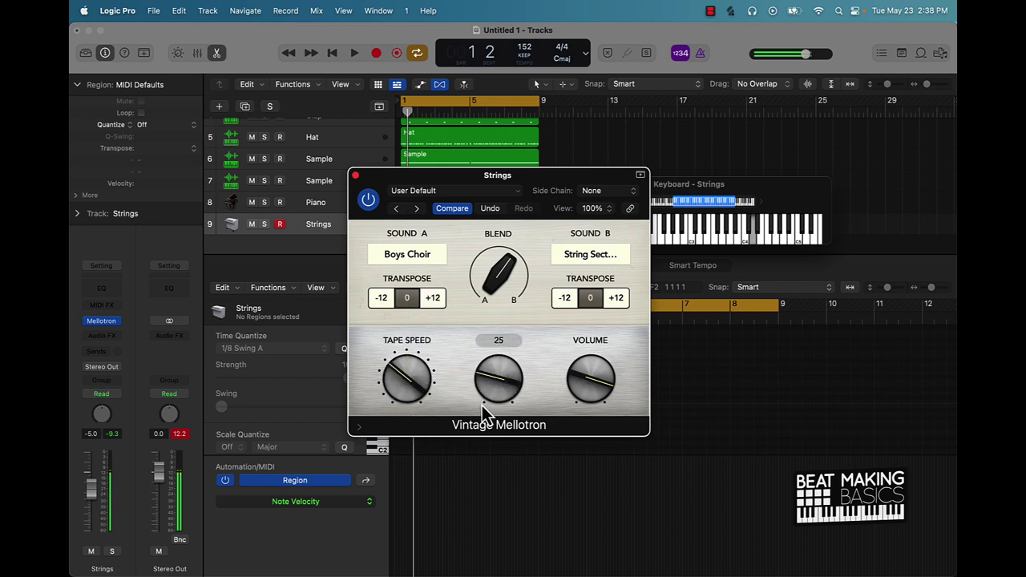
{"action": "left_click", "coordinate": [356, 176]}
- Play the loop and try out string notes over it with the on-screen keyboard shifted to a higher range
{"action": "key", "text": "space"}
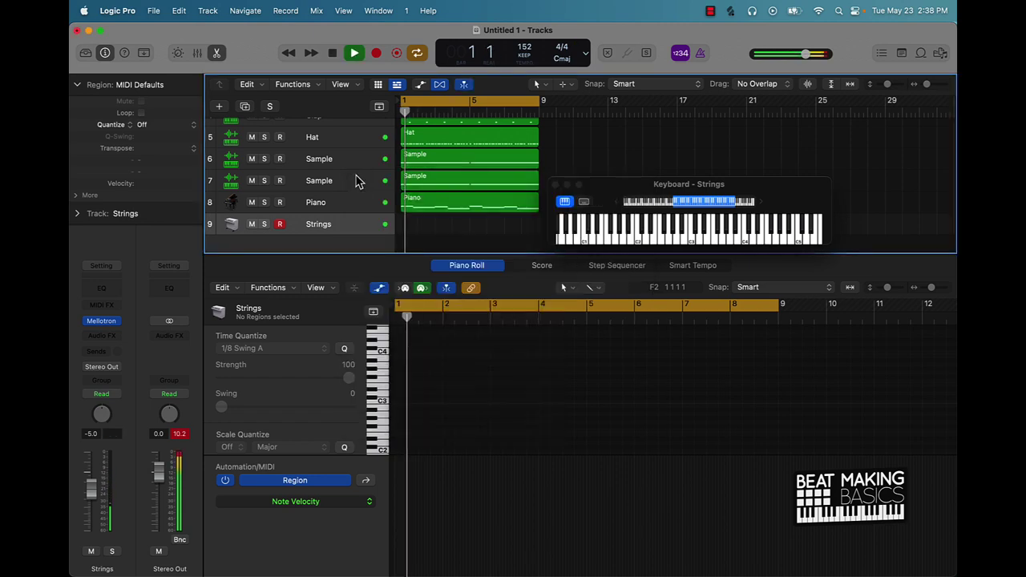
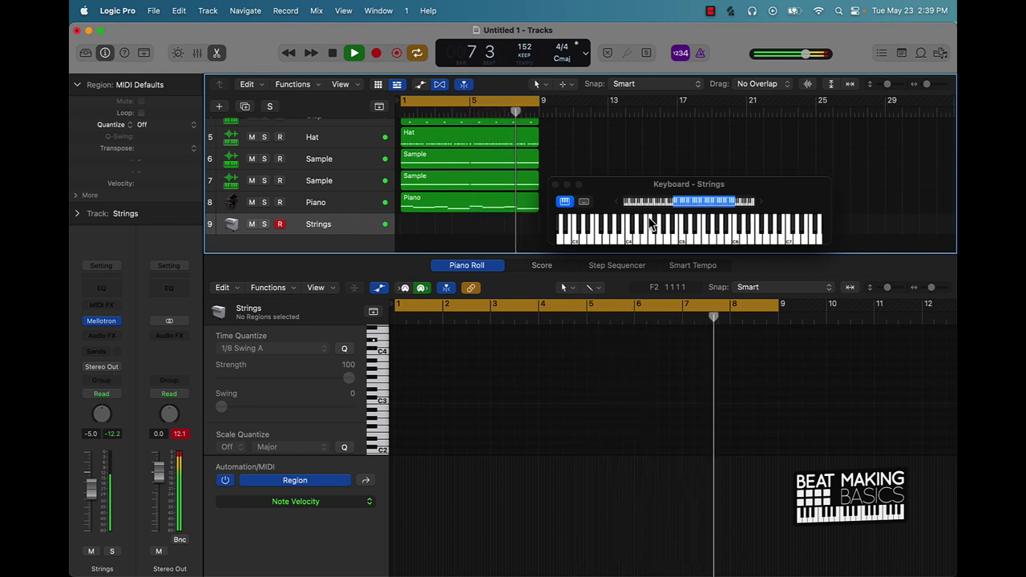
{"action": "left_click", "coordinate": [646, 226]}
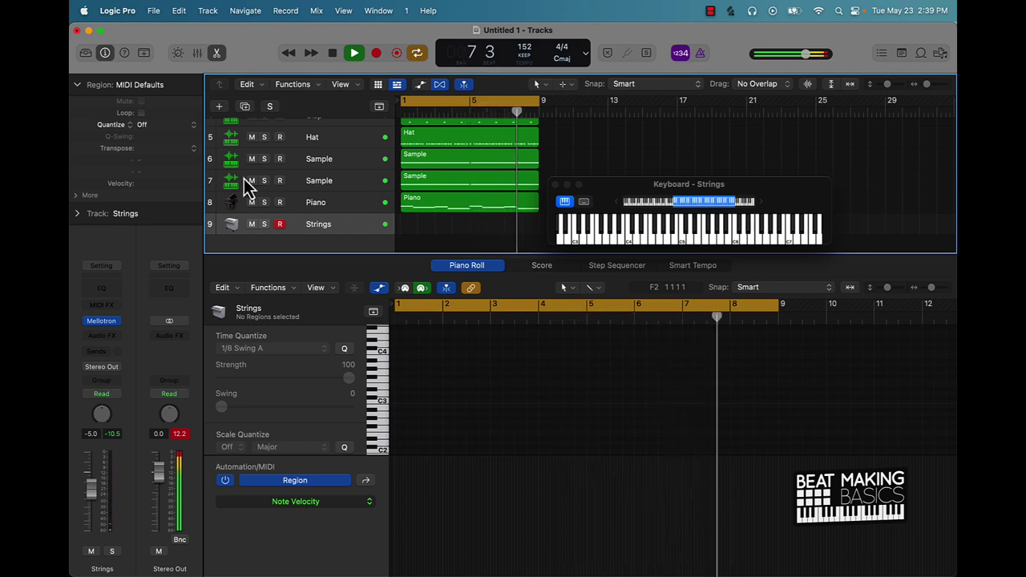
- Mute the first Sample track, the Kick and the Piano while the loop plays
{"action": "left_click", "coordinate": [251, 159]}
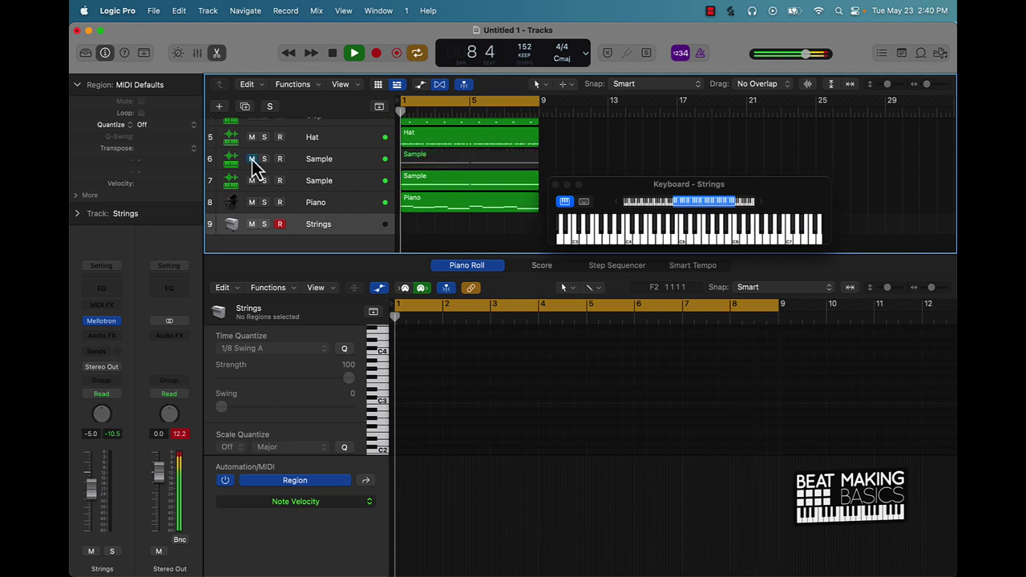
{"action": "scroll", "coordinate": [257, 134], "scroll_direction": "up", "scroll_amount": 4}
{"action": "left_click", "coordinate": [251, 150]}
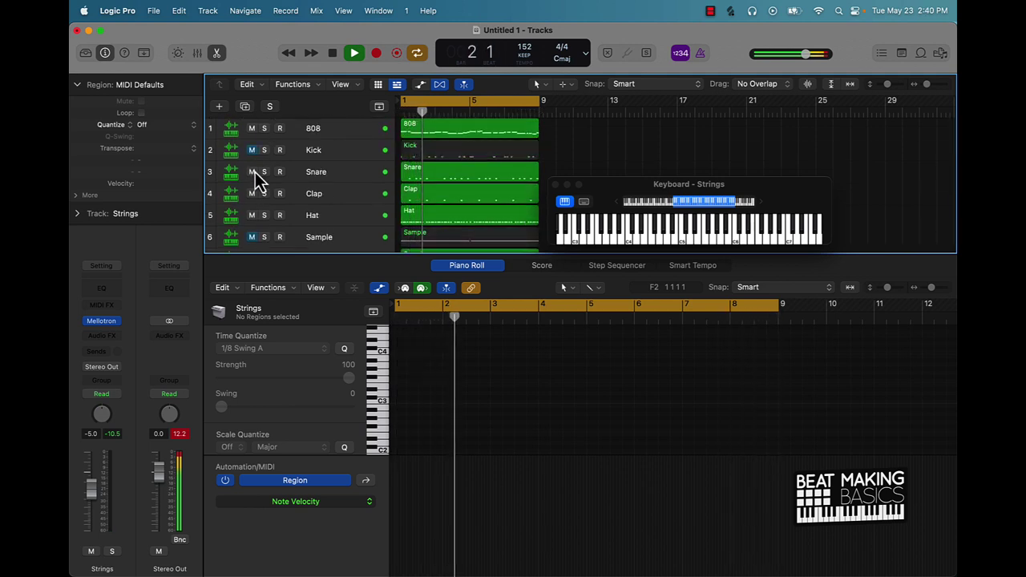
{"action": "scroll", "coordinate": [265, 200], "scroll_direction": "down", "scroll_amount": 4}
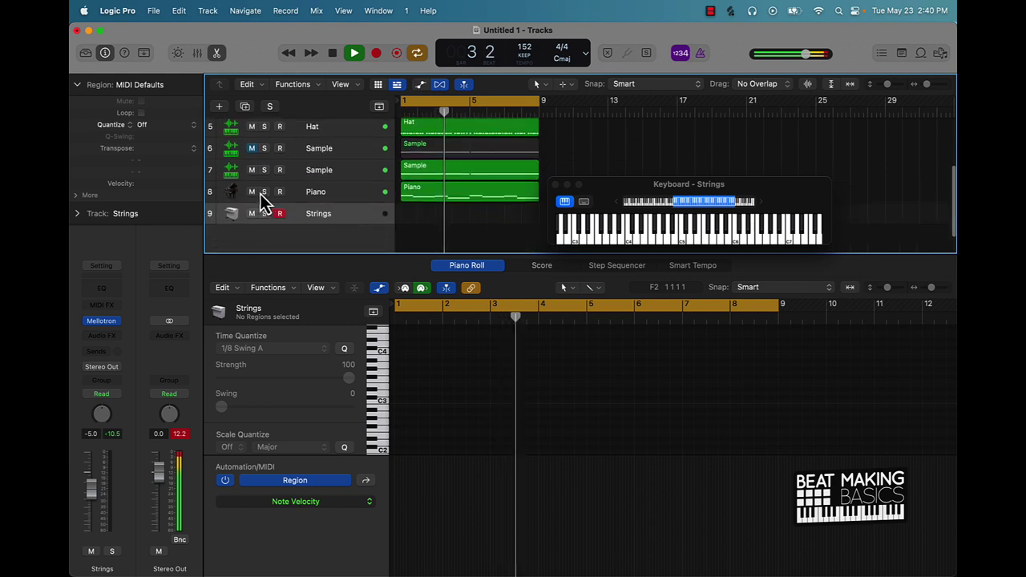
{"action": "left_click", "coordinate": [252, 184]}
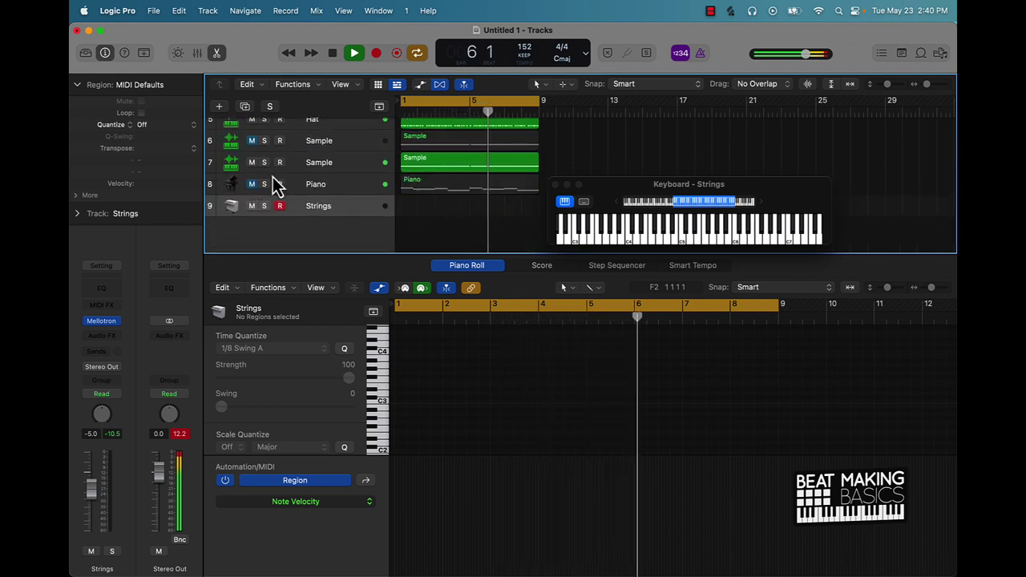
- Rename the second Sample track, track 7, as Guitar 2
{"action": "scroll", "coordinate": [270, 184], "scroll_direction": "up", "scroll_amount": 1}
{"action": "double_click", "coordinate": [318, 176]}
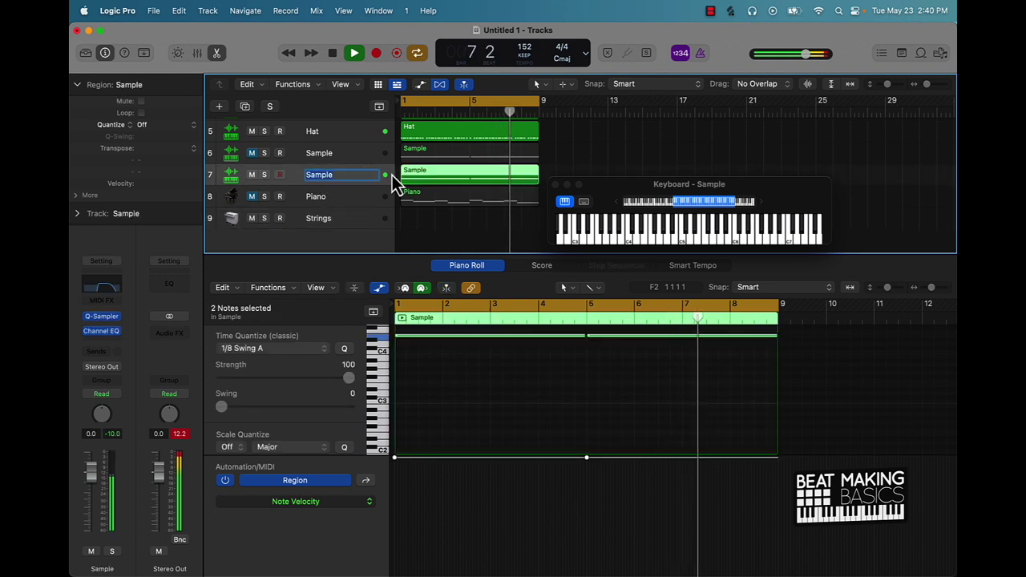
{"action": "type", "text": "Gui"}
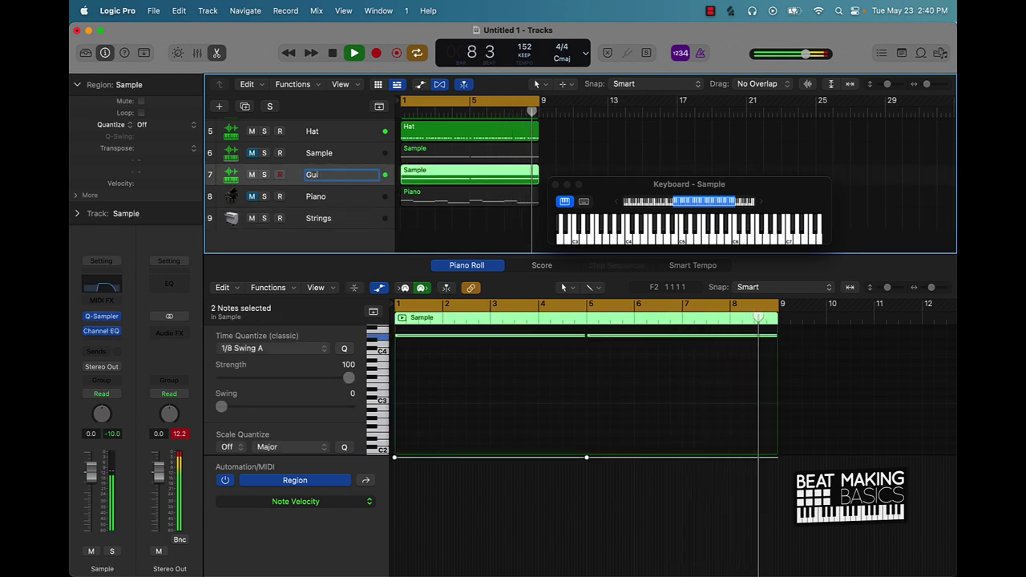
{"action": "type", "text": "tar"}
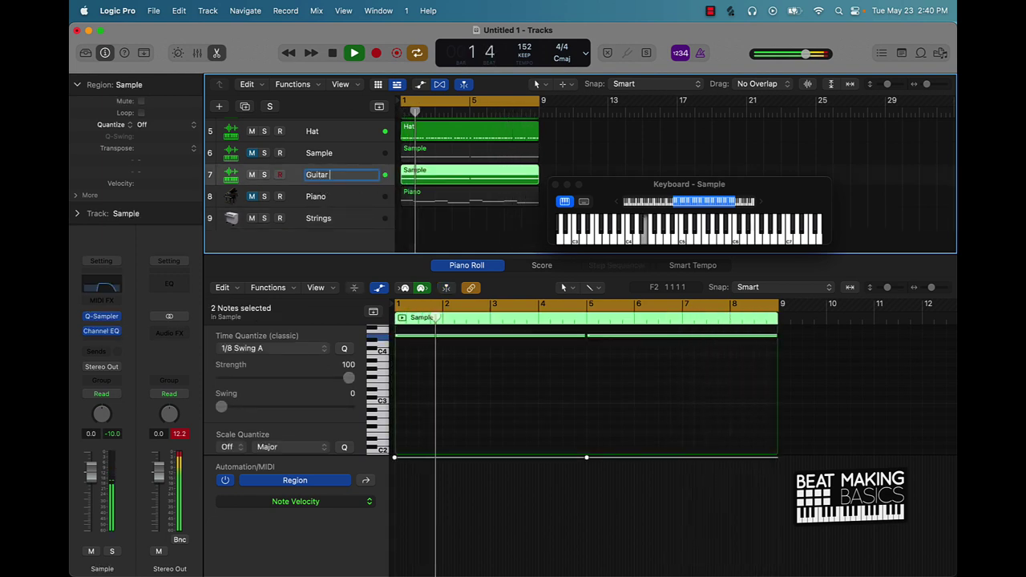
{"action": "type", "text": " 2"}
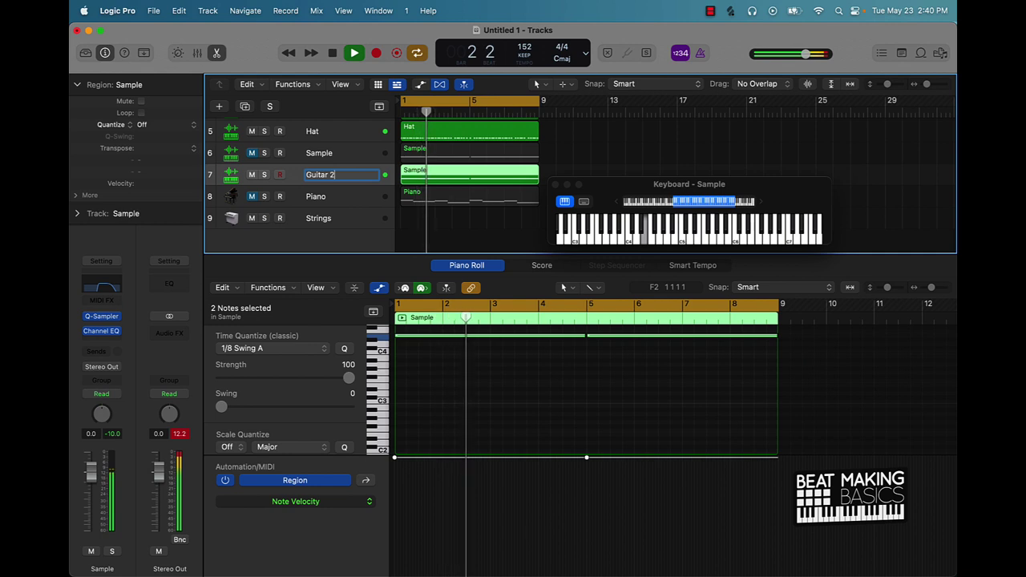
- Rename the remaining Sample track, track 6, as Guitar 1
{"action": "double_click", "coordinate": [343, 153]}
{"action": "type", "text": "Gu"}
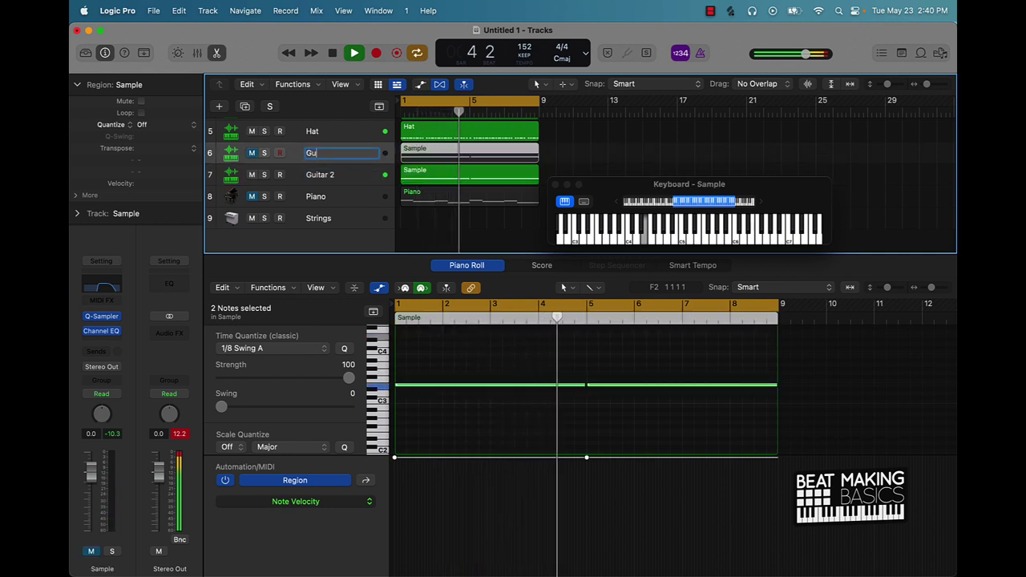
{"action": "type", "text": "itar 1"}
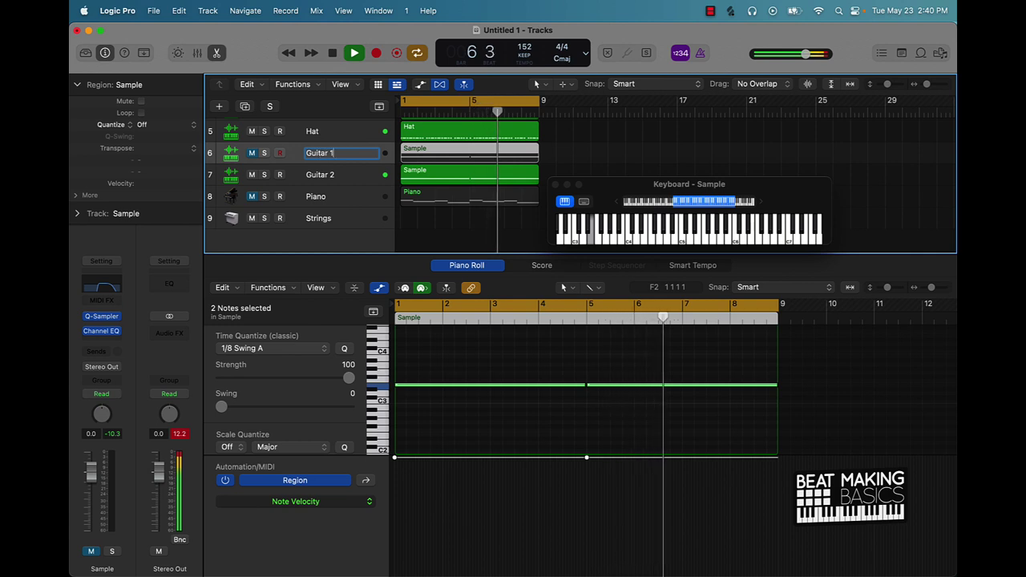
{"action": "key", "text": "Return"}
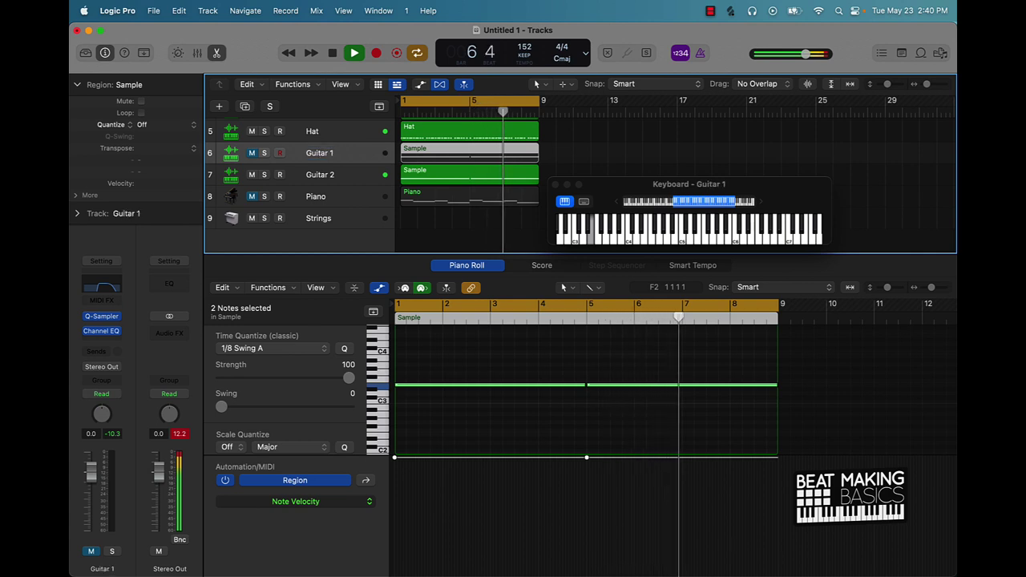
- Replay the loop from bar 1, unmute Guitar 1 and Piano, and stop playback with the Strings track selected
{"action": "key", "text": "space"}
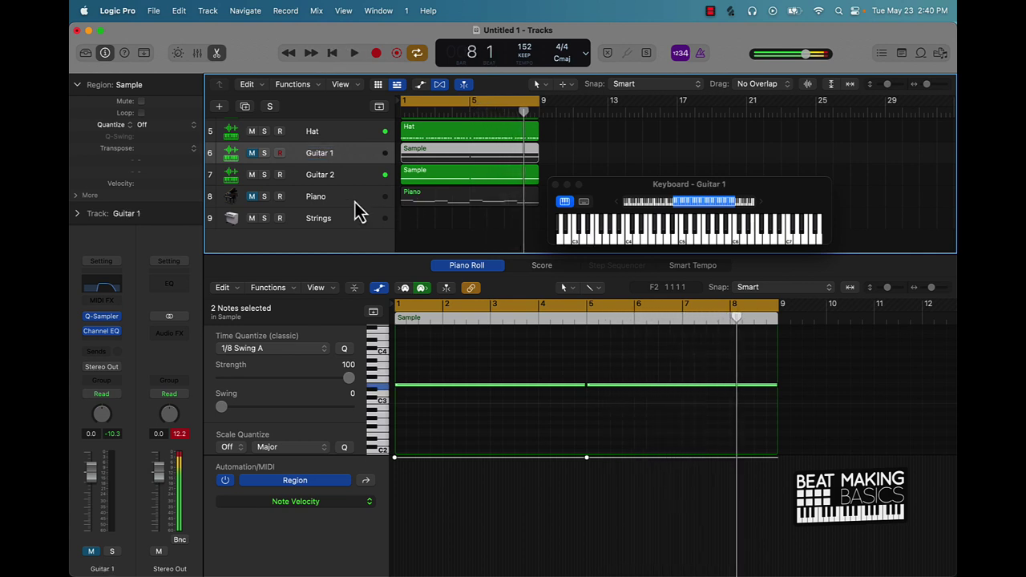
{"action": "key", "text": "Return"}
{"action": "key", "text": "space"}
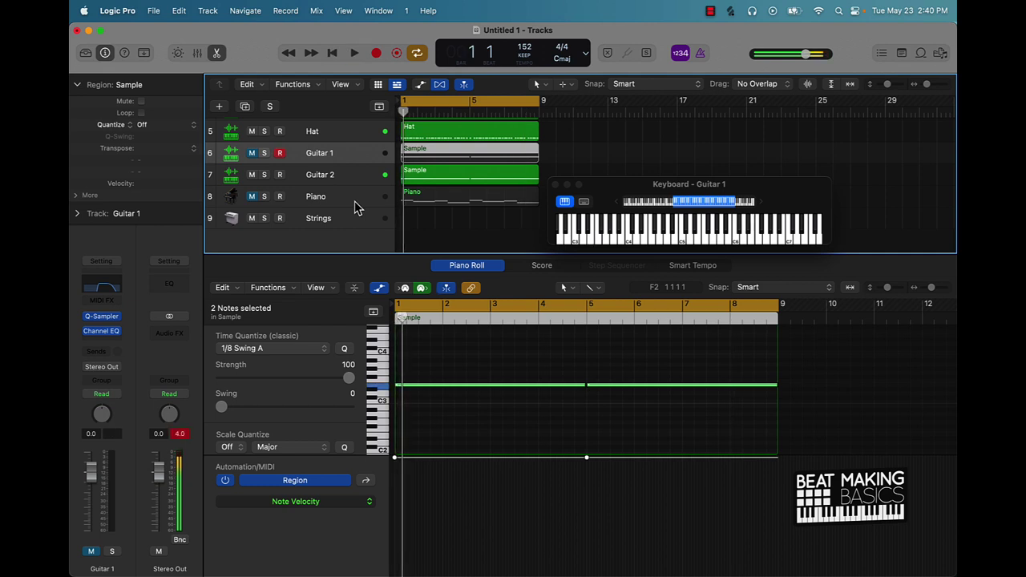
{"action": "key", "text": "Return"}
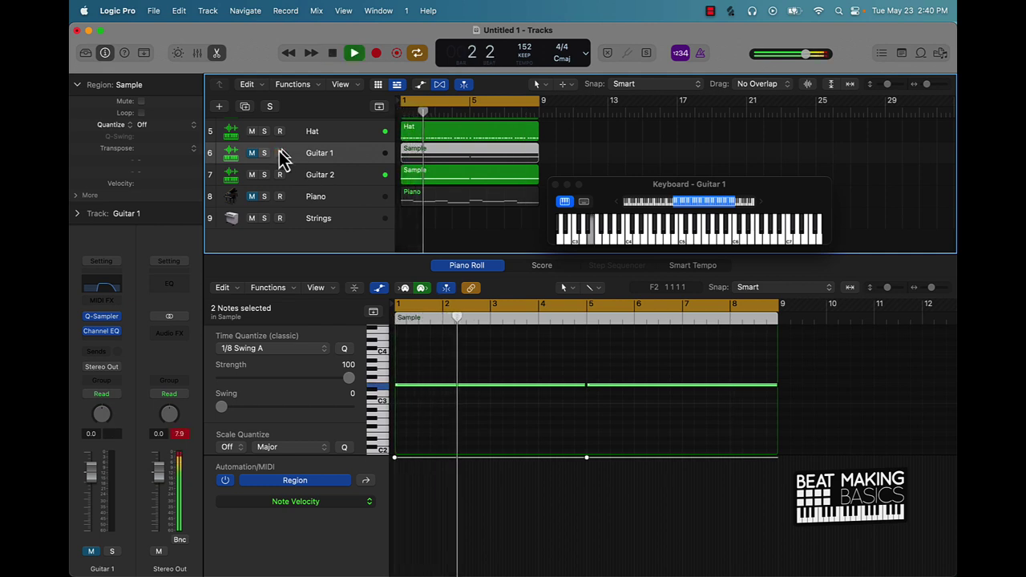
{"action": "left_click", "coordinate": [253, 152]}
{"action": "left_click", "coordinate": [252, 197]}
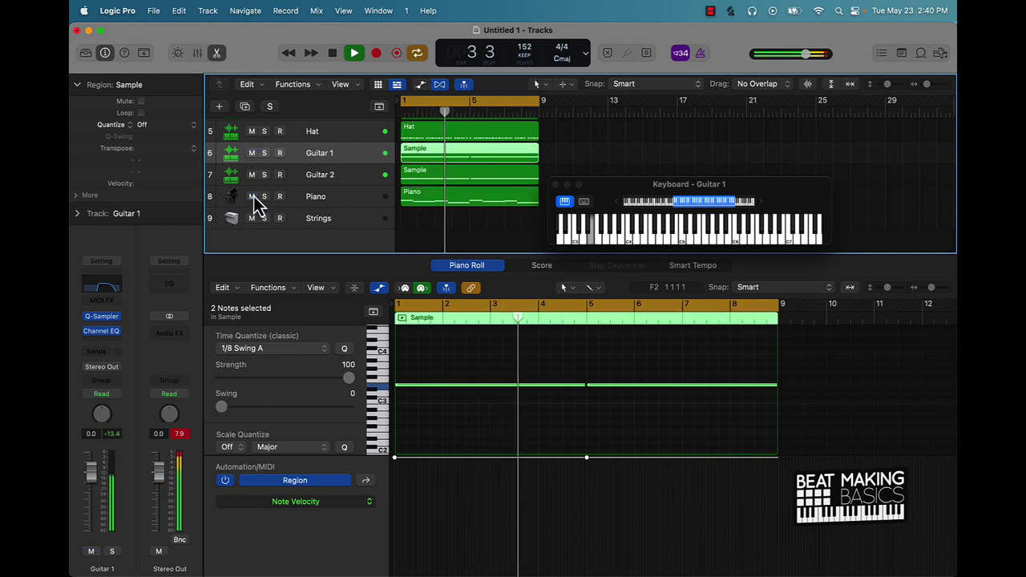
{"action": "key", "text": "space"}
{"action": "left_click", "coordinate": [296, 218]}
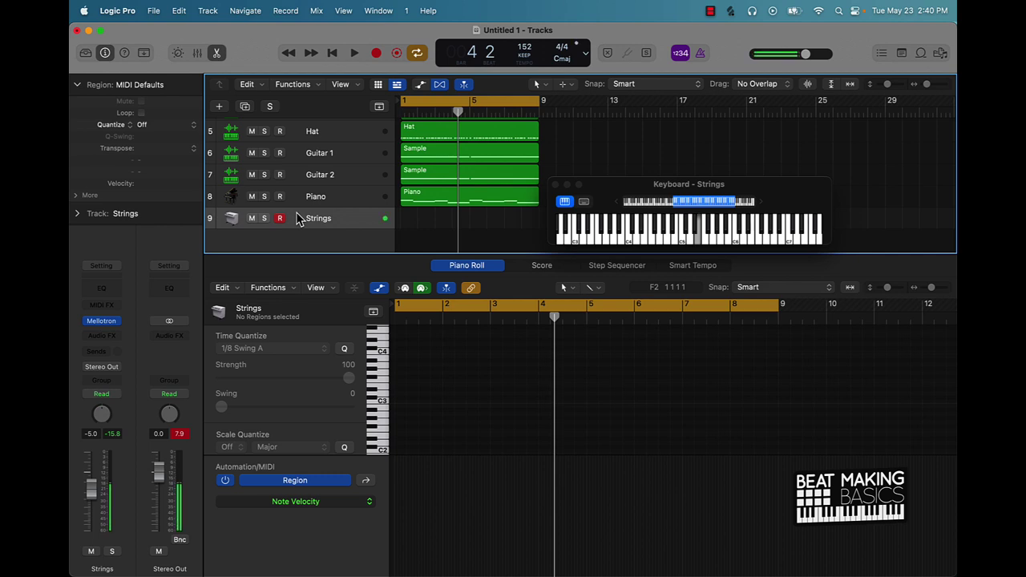
- Try recording a strings melody across bars 1 to 8 and delete the take
{"action": "key", "text": "r"}
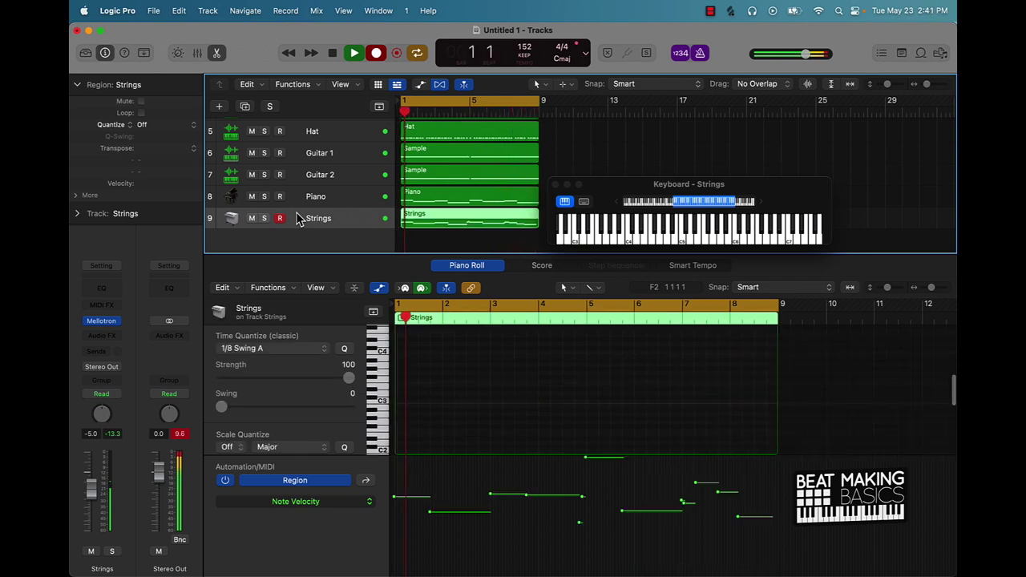
{"action": "key", "text": "space"}
{"action": "key", "text": "Delete"}
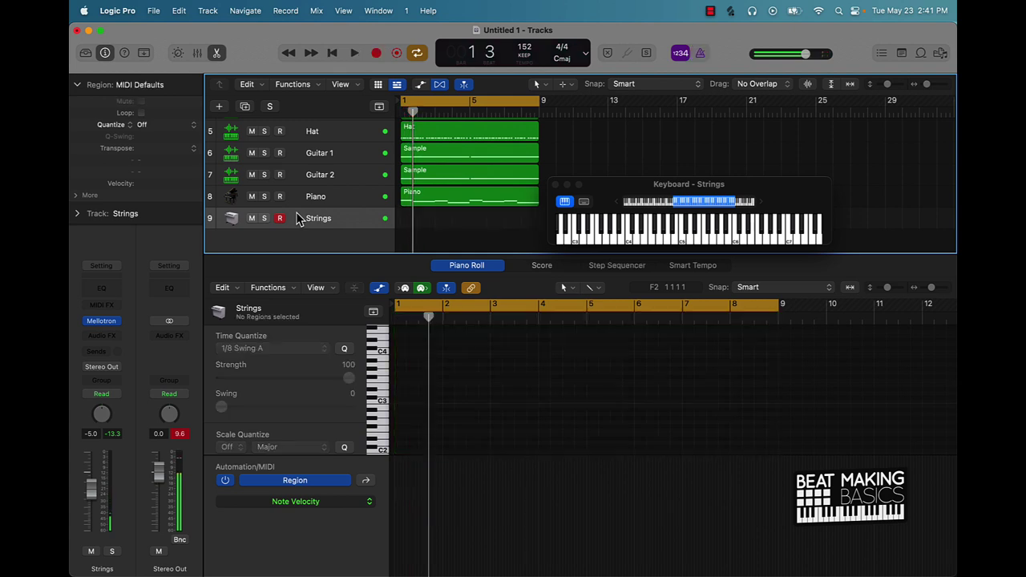
{"action": "key", "text": "r"}
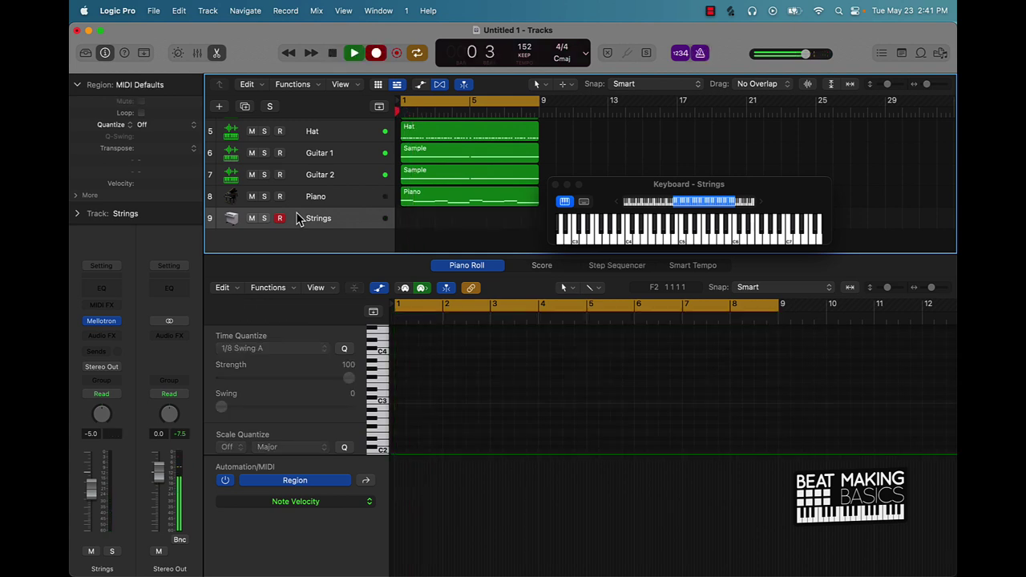
{"action": "key", "text": "space"}
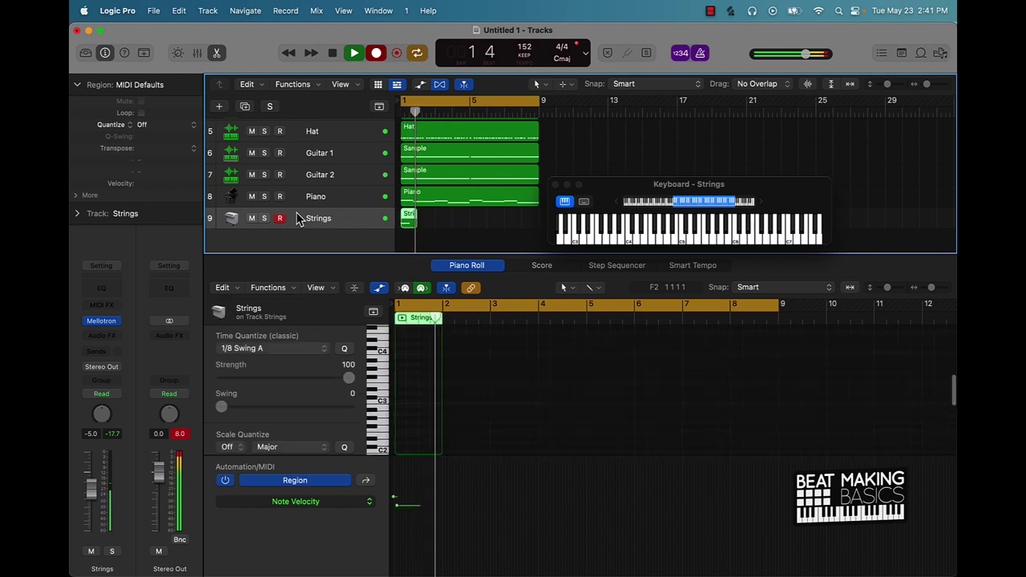
{"action": "key", "text": "Delete"}
- Record a melody on the Strings track across bars 1 to 8, ending with playback stopped and the Piano Roll closed
{"action": "key", "text": "r"}
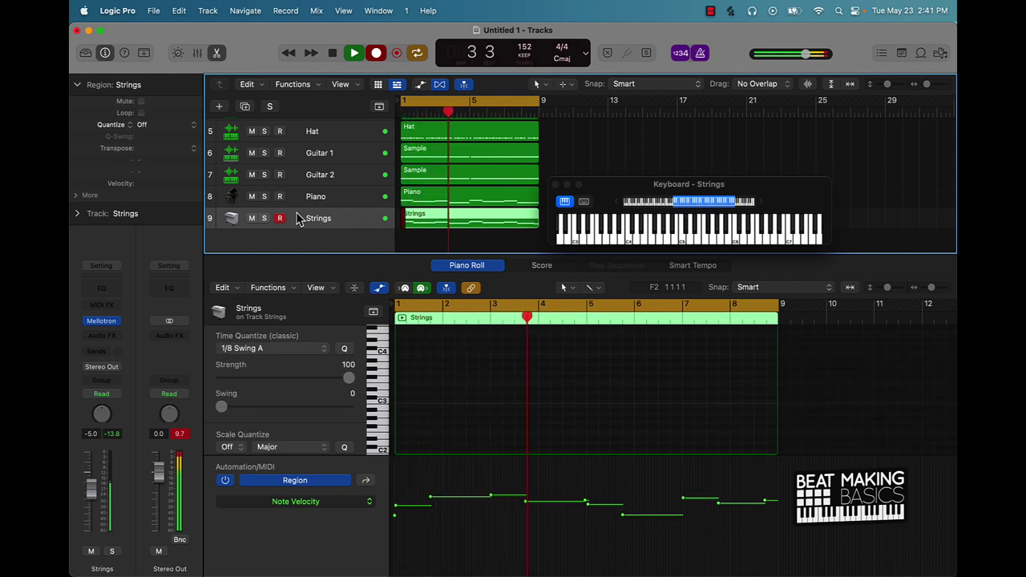
{"action": "left_click", "coordinate": [355, 54]}
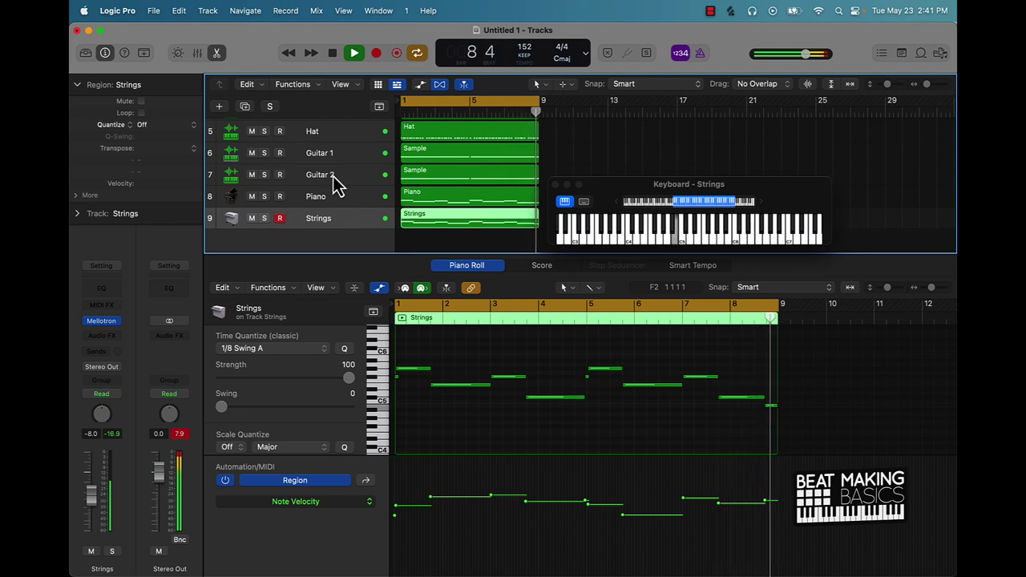
{"action": "left_click", "coordinate": [217, 52]}
{"action": "key", "text": "space"}
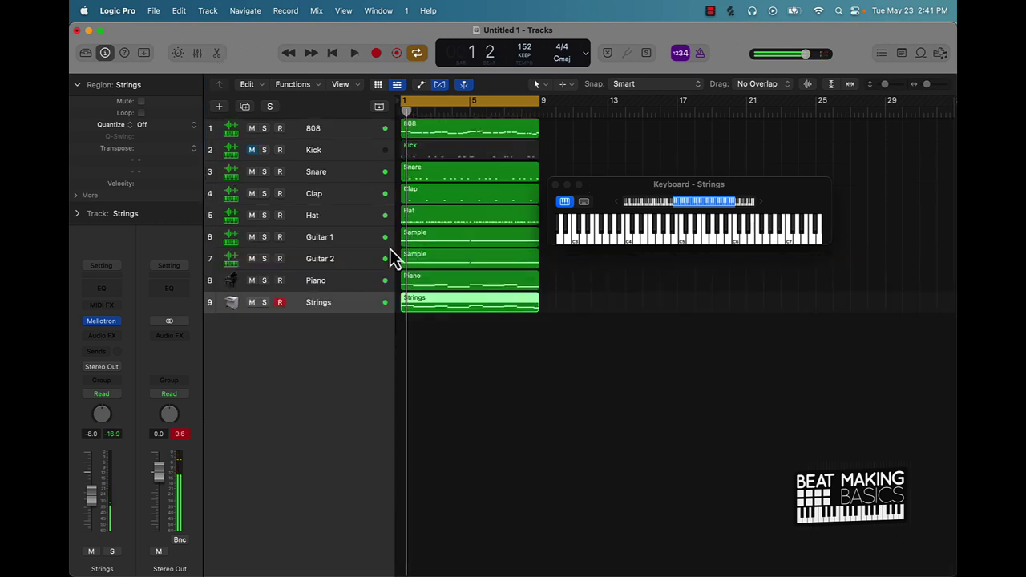
- Unmute the Kick track and reorder the tracks so Piano sits directly above Guitar 1 and 808 stays first
{"action": "left_click", "coordinate": [252, 150]}
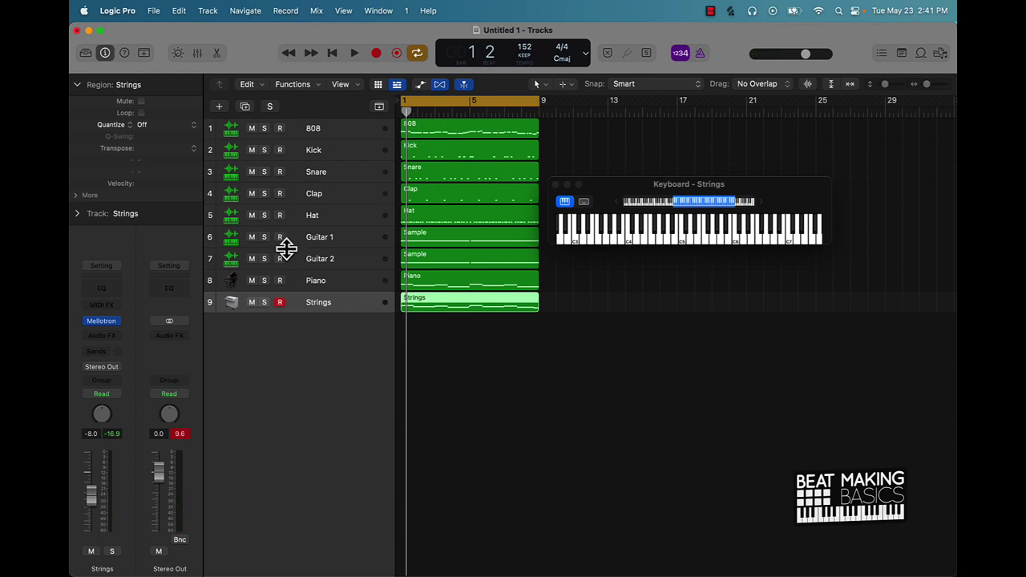
{"action": "left_click_drag", "start_coordinate": [293, 128], "coordinate": [294, 216]}
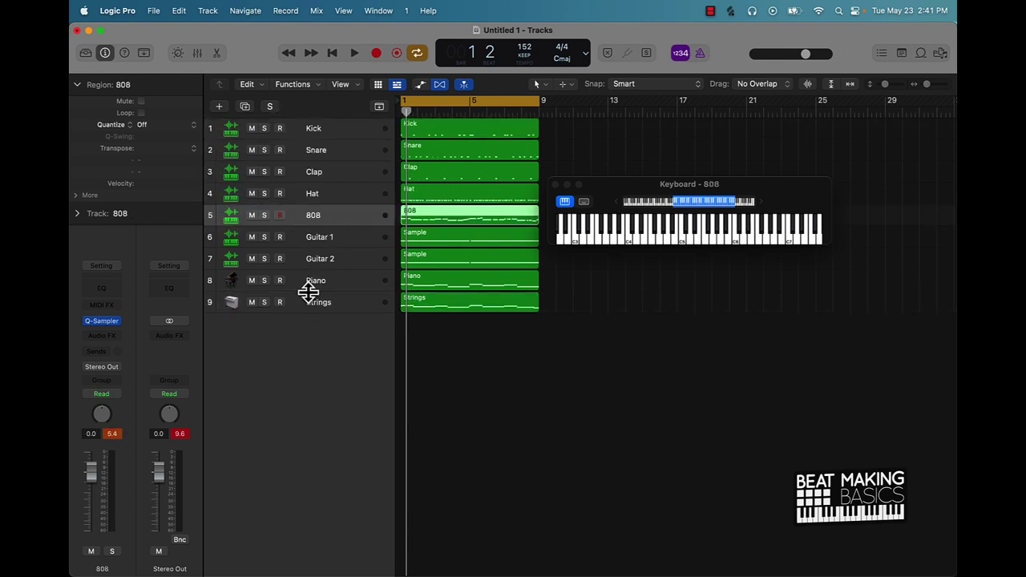
{"action": "left_click_drag", "start_coordinate": [313, 282], "coordinate": [311, 235]}
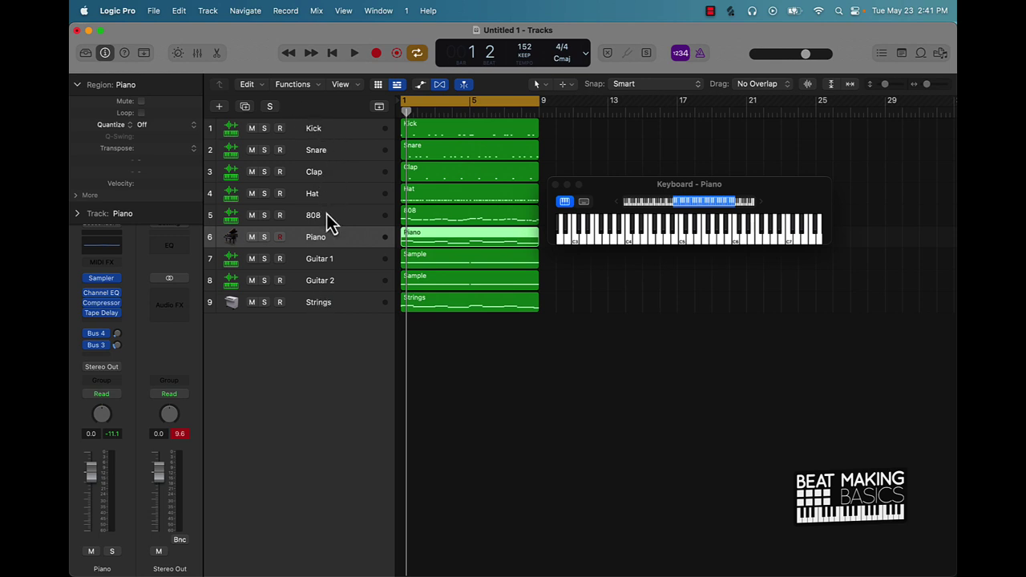
{"action": "left_click_drag", "start_coordinate": [332, 218], "coordinate": [327, 129]}
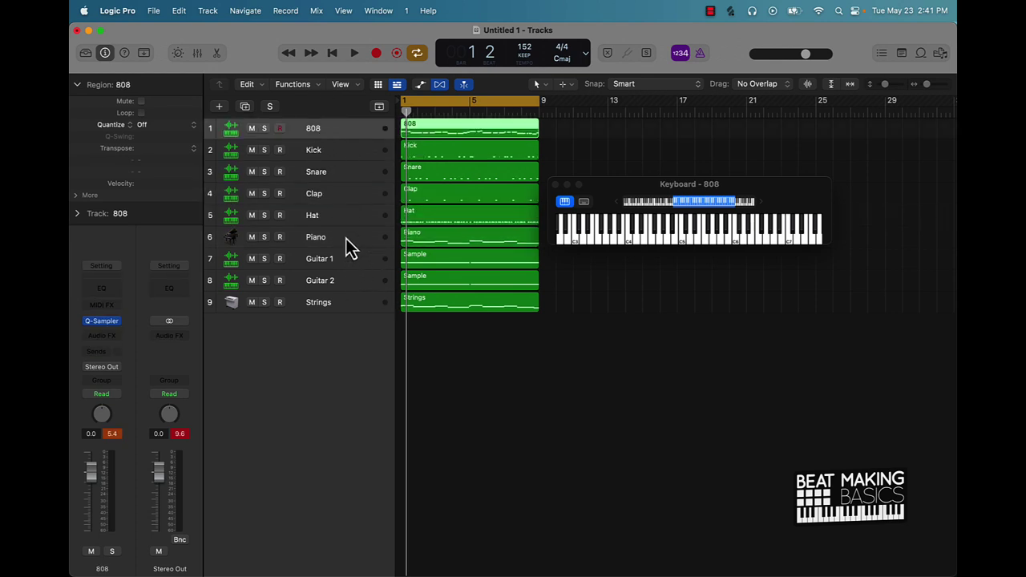
- Select the Strings track, clear the region selection, and start saving the project
{"action": "left_click", "coordinate": [454, 336]}
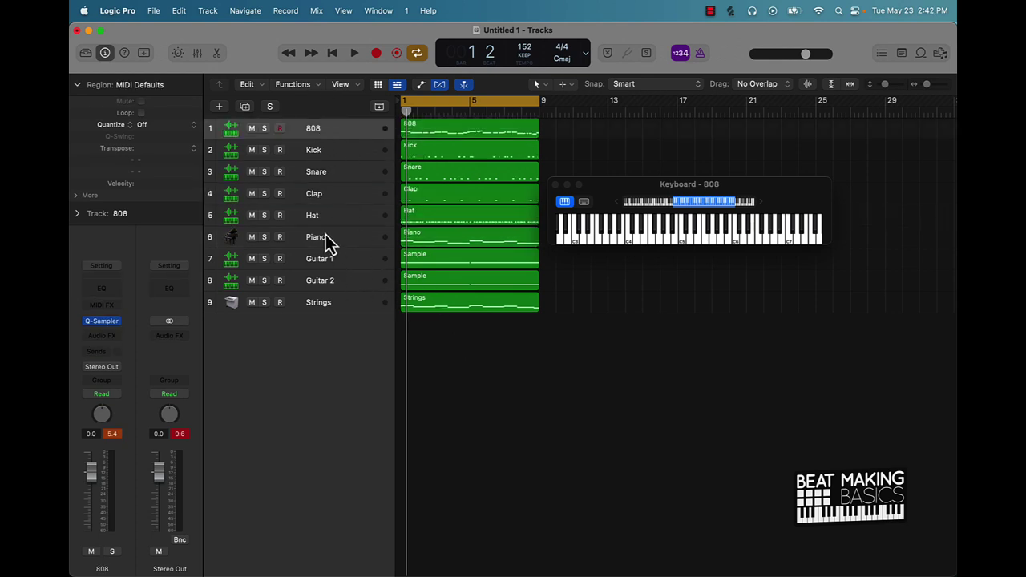
{"action": "left_click", "coordinate": [333, 304]}
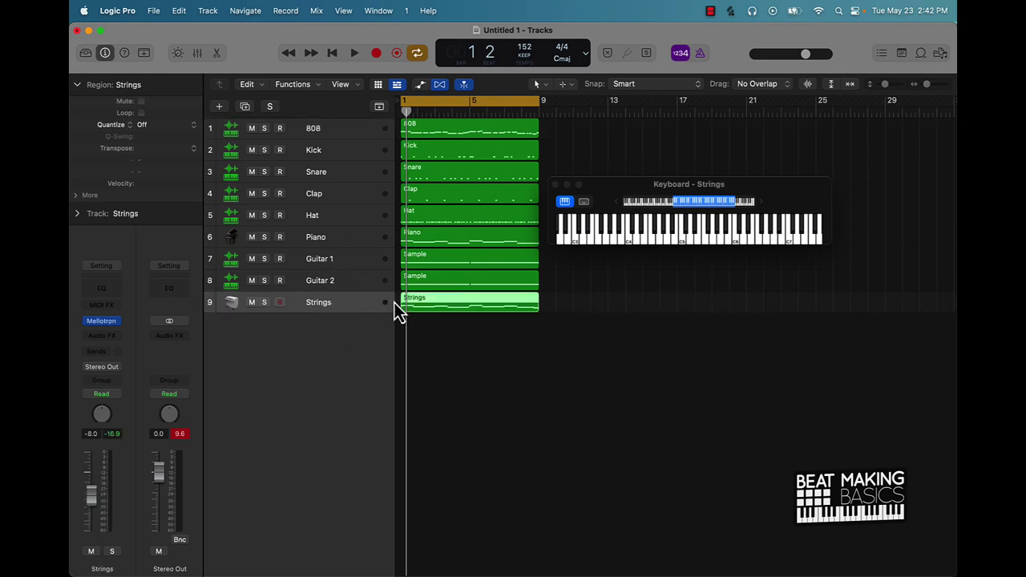
{"action": "left_click", "coordinate": [442, 331]}
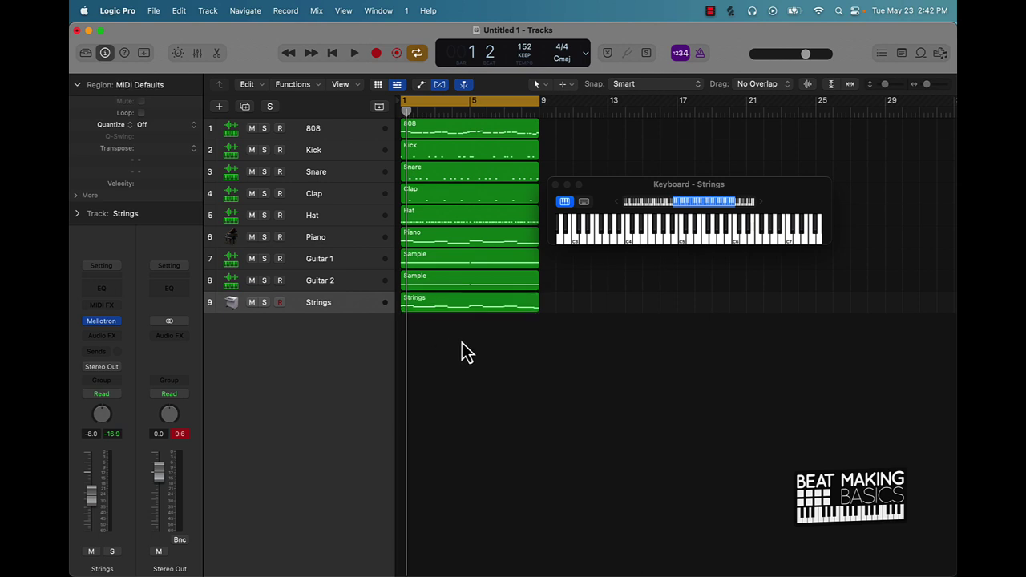
{"action": "key", "text": "super+s"}
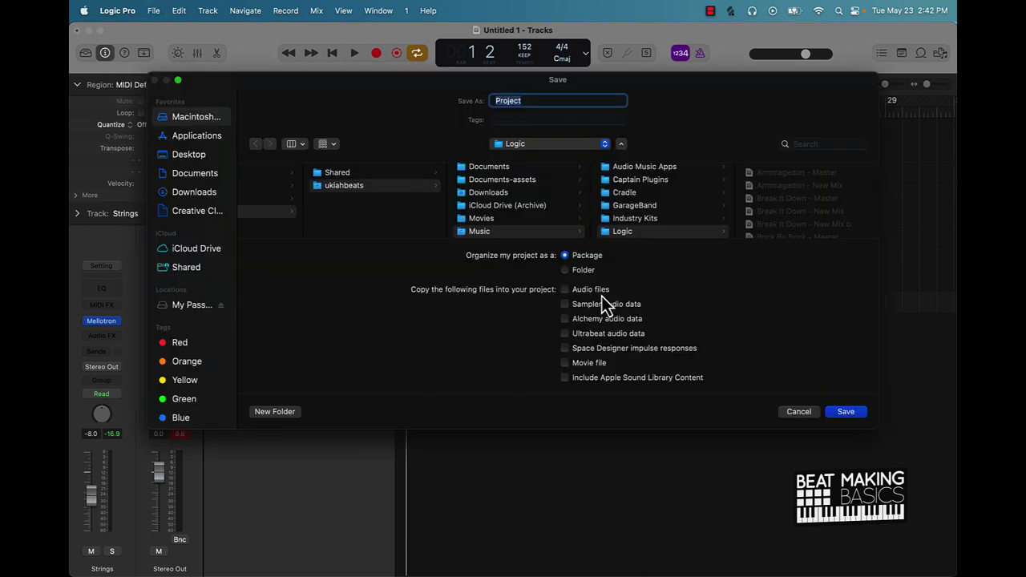